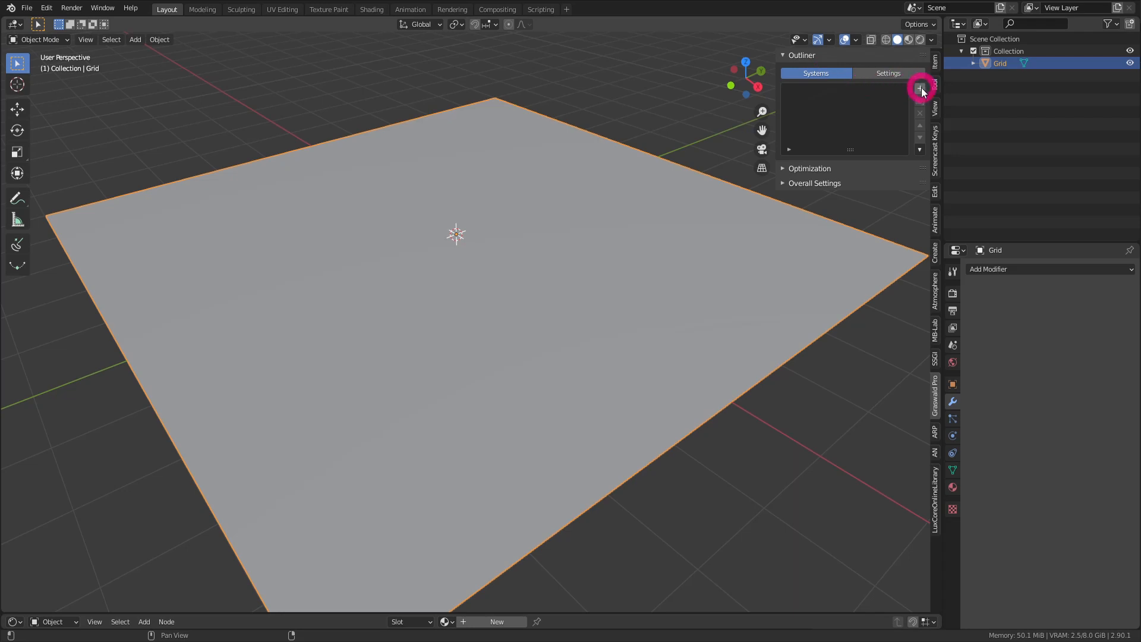
Add a Graswald system to the grid and create new settings for it.
{"action": "left_click", "coordinate": [920, 89]}
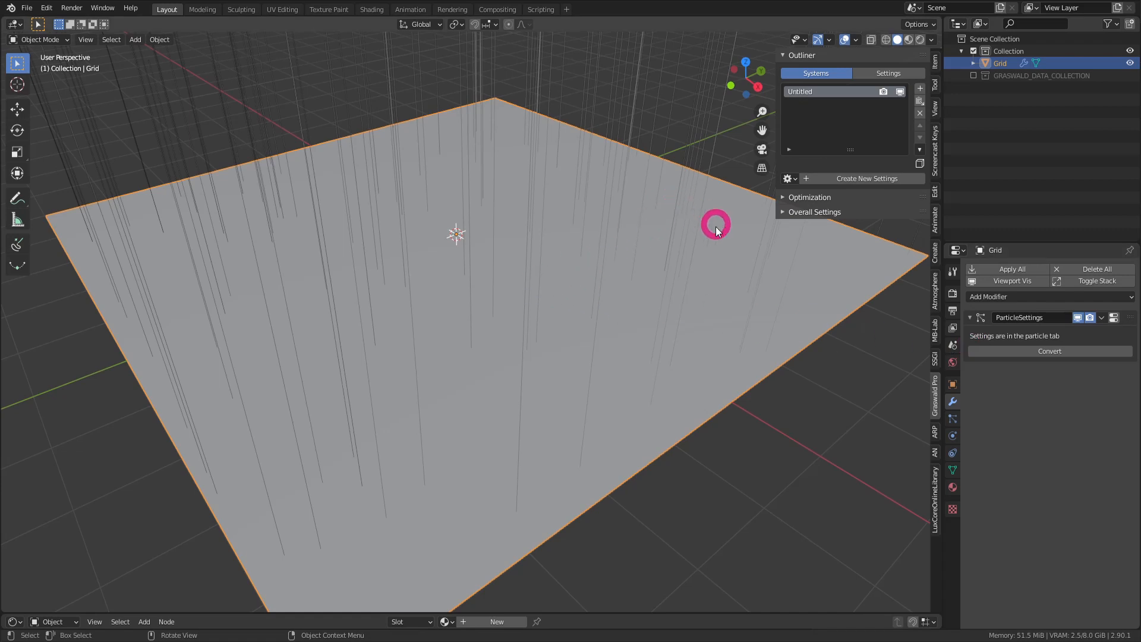
{"action": "left_click", "coordinate": [846, 177]}
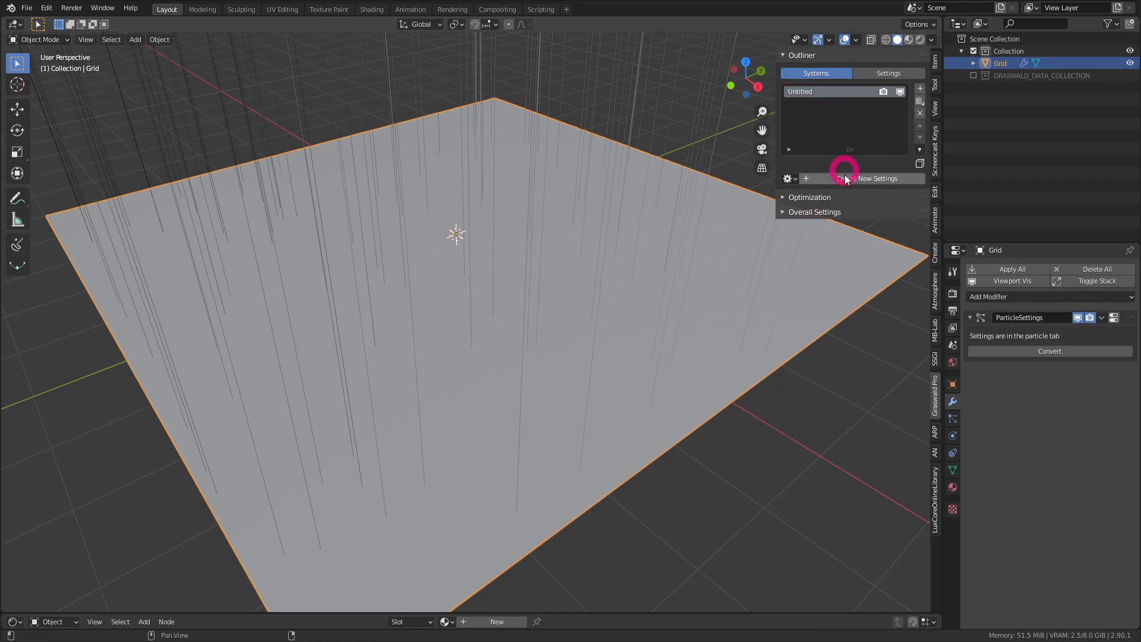
{"action": "left_click", "coordinate": [848, 180]}
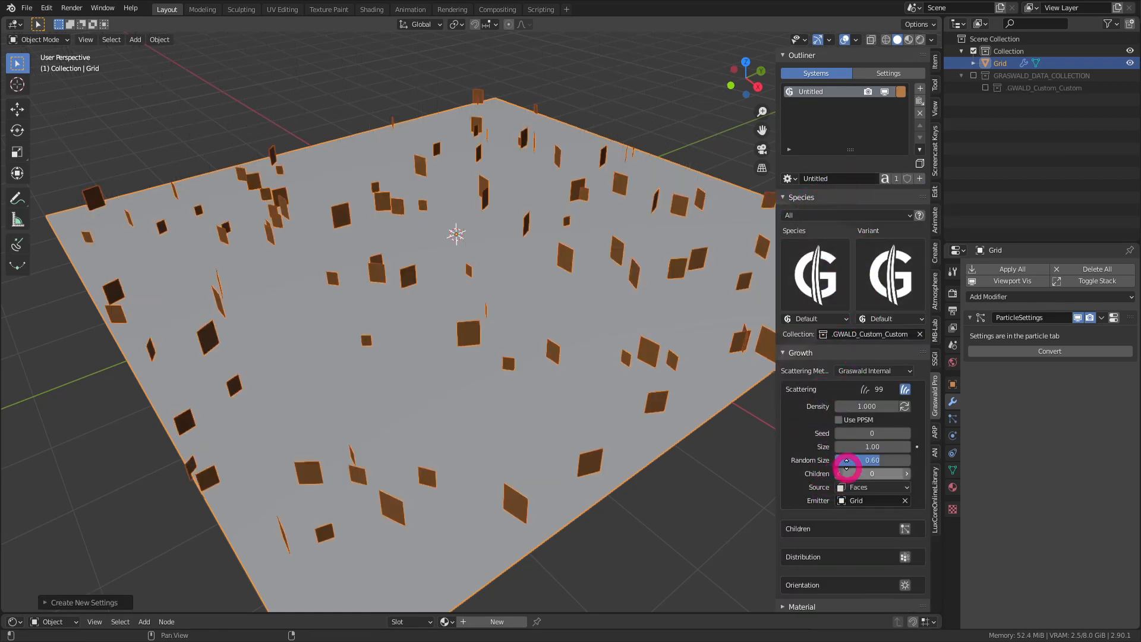
Set the system's species to Creeping Bentgrass.
{"action": "scroll", "coordinate": [858, 463], "scroll_direction": "down", "scroll_amount": 2}
{"action": "scroll", "coordinate": [821, 348], "scroll_direction": "up", "scroll_amount": 2}
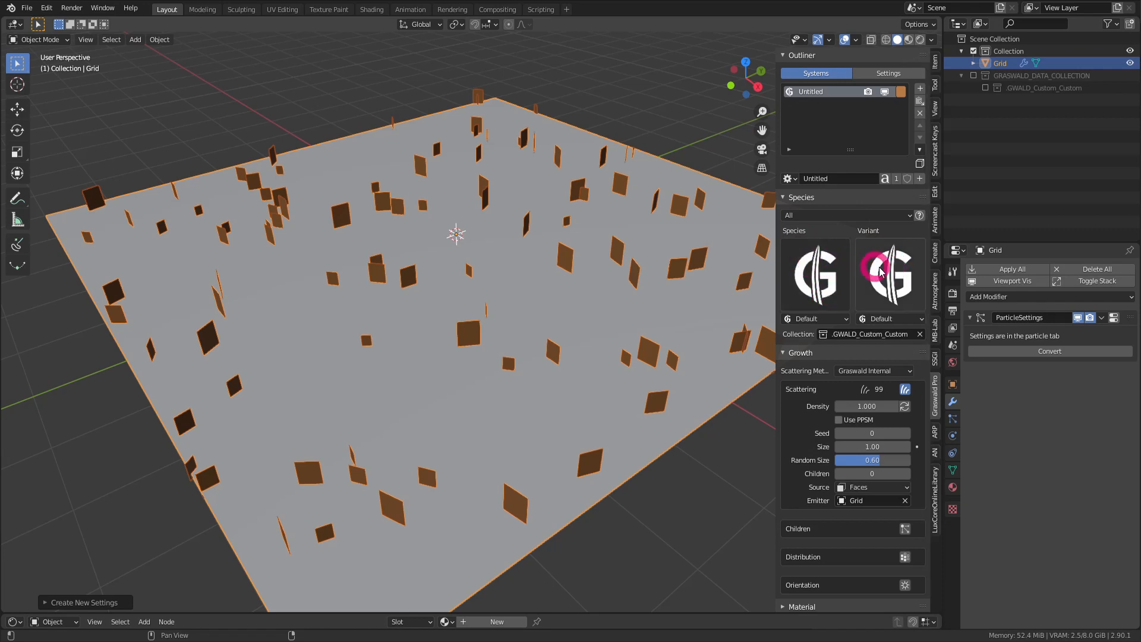
{"action": "left_click", "coordinate": [822, 266]}
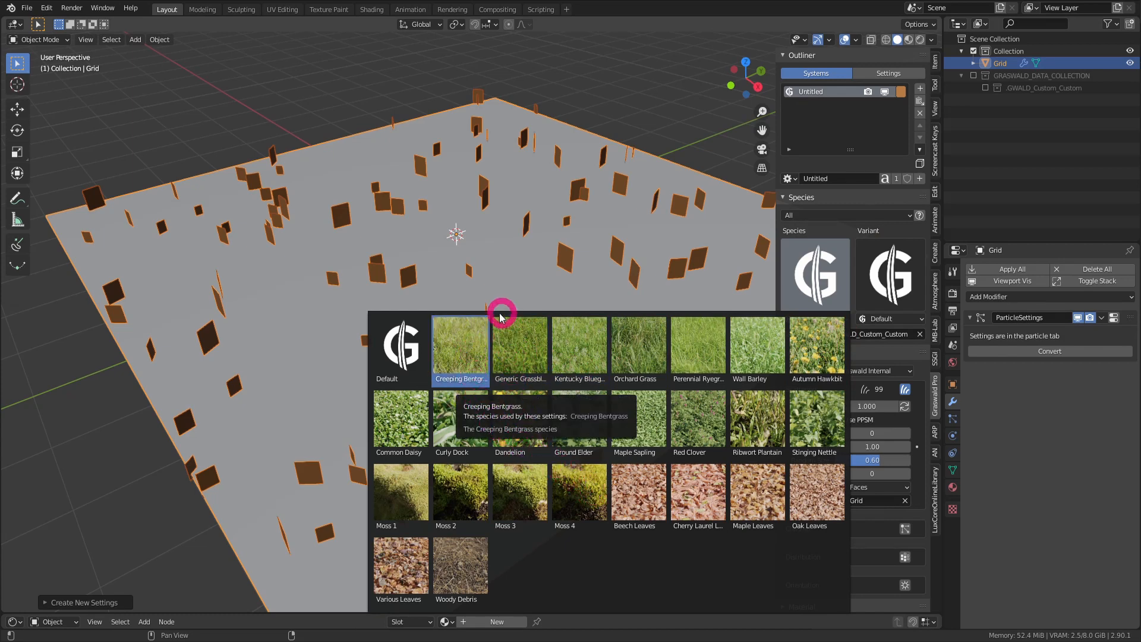
{"action": "left_click", "coordinate": [482, 358]}
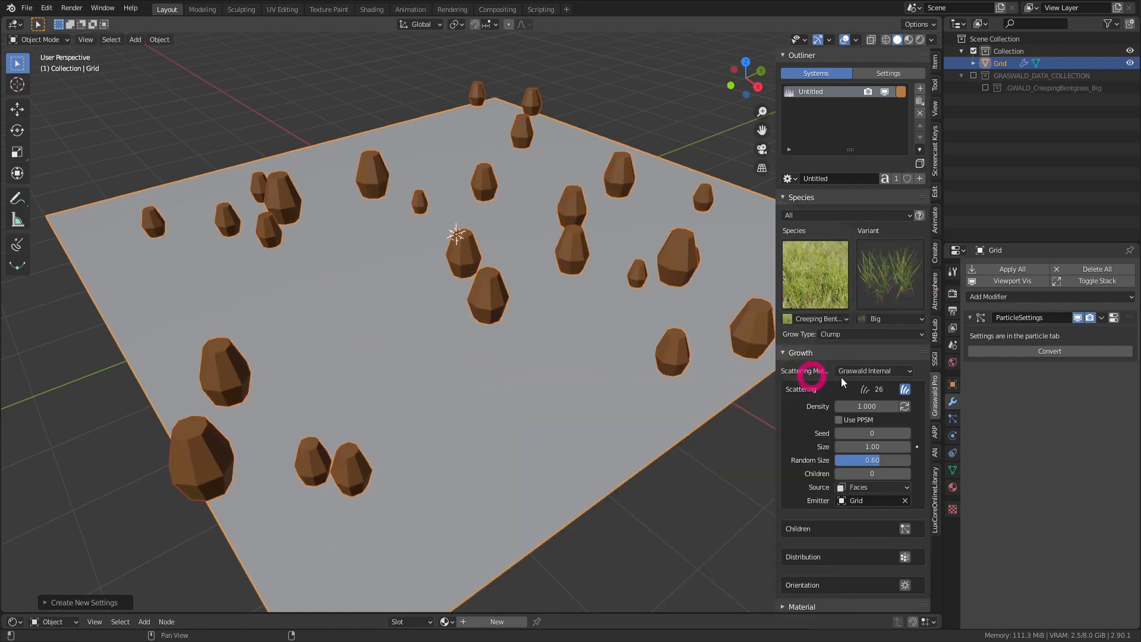
Expand the system's Optimization and LODs settings and widen the sidebar to examine the render and viewport detail levels.
{"action": "scroll", "coordinate": [815, 440], "scroll_direction": "down", "scroll_amount": 2}
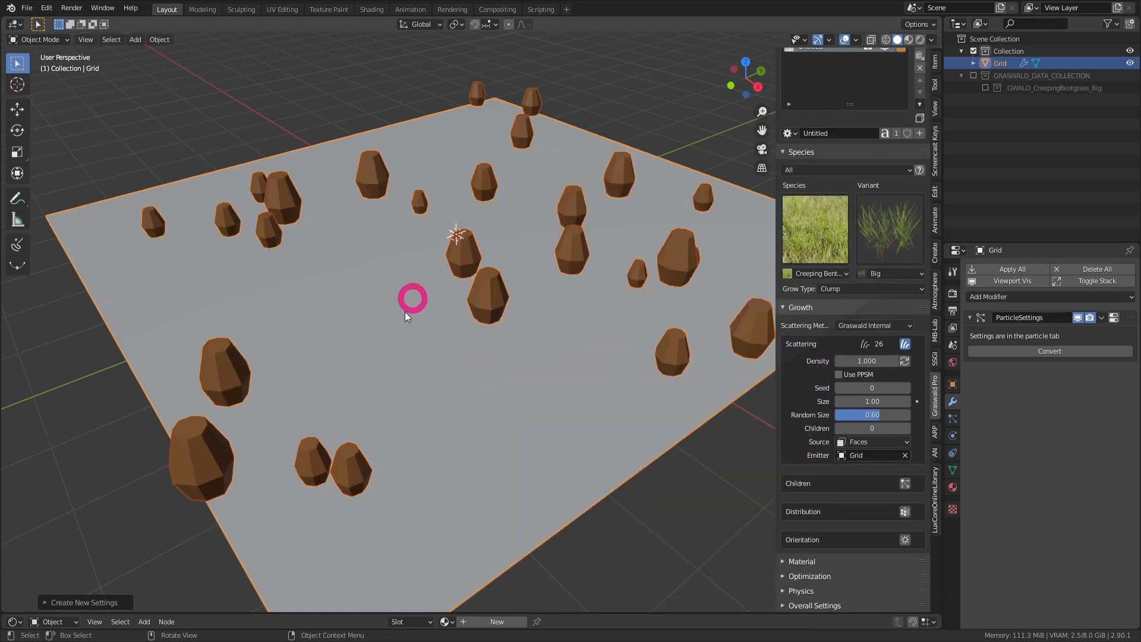
{"action": "left_click", "coordinate": [810, 576]}
{"action": "scroll", "coordinate": [849, 403], "scroll_direction": "down", "scroll_amount": 5}
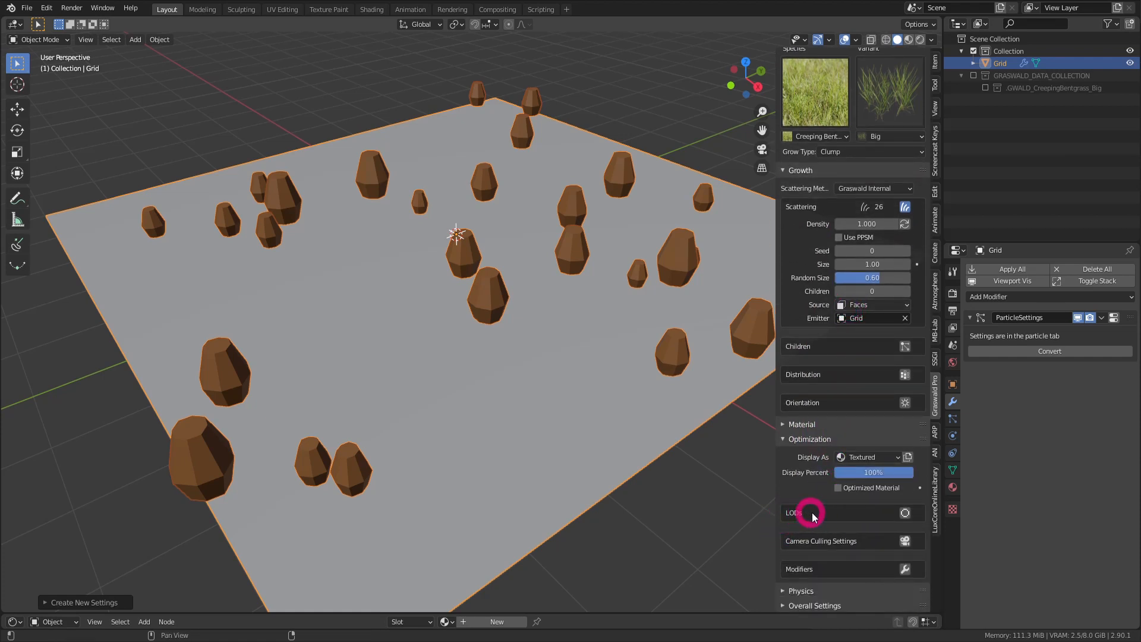
{"action": "left_click", "coordinate": [906, 515]}
{"action": "scroll", "coordinate": [815, 425], "scroll_direction": "down", "scroll_amount": 3}
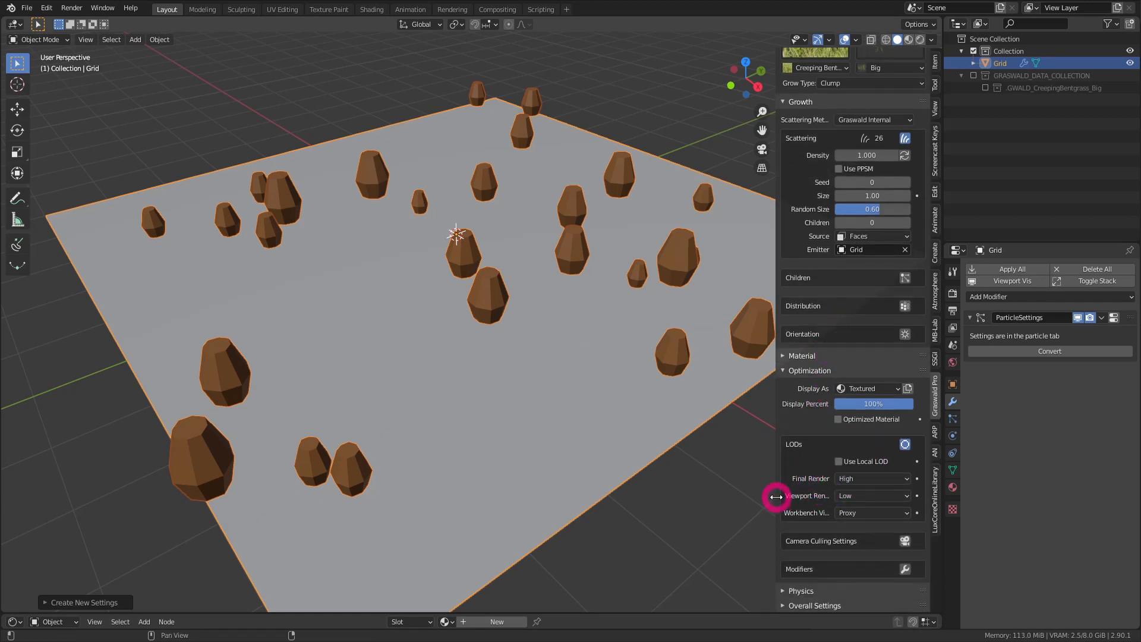
{"action": "left_click_drag", "start_coordinate": [774, 492], "coordinate": [712, 487]}
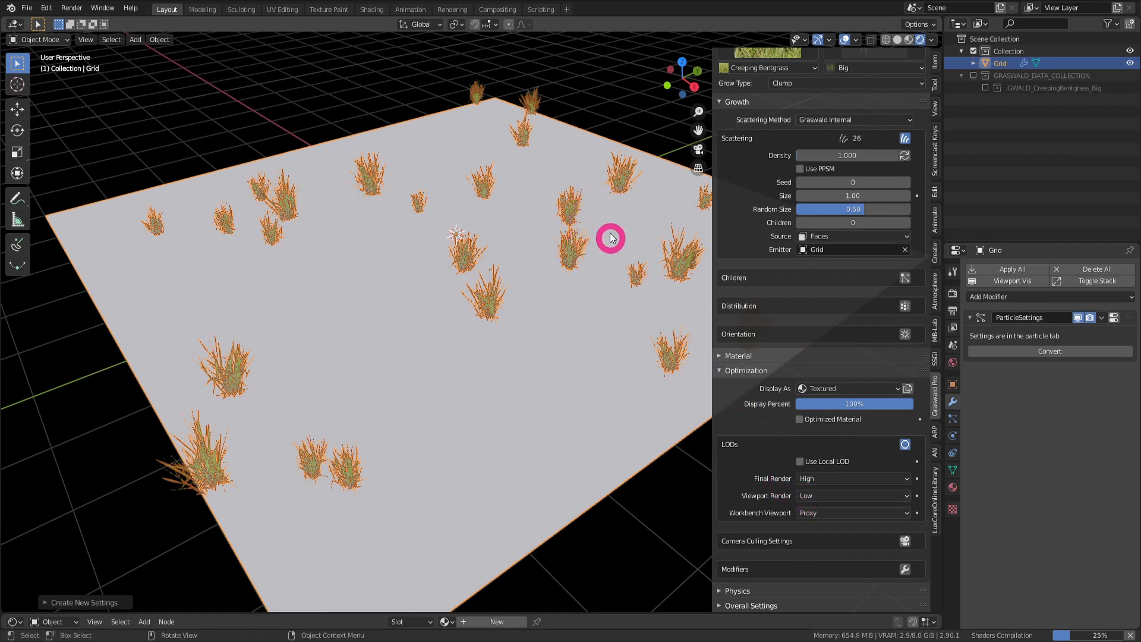
Deselect the grid and set the render engine to Cycles with GPU Compute as the device.
{"action": "left_click", "coordinate": [637, 120]}
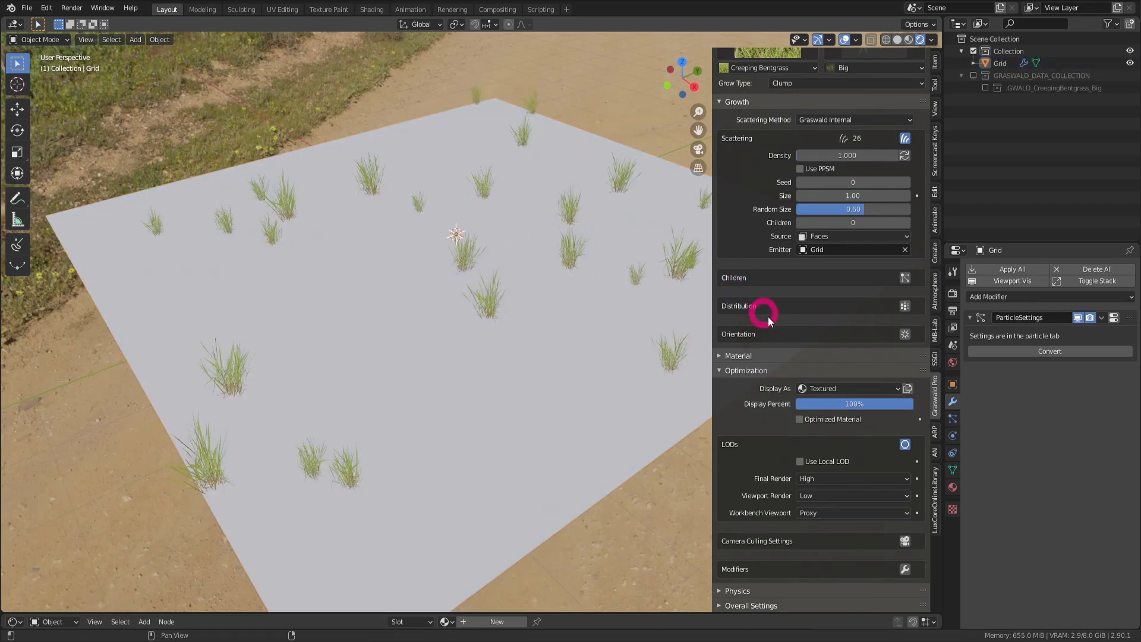
{"action": "left_click", "coordinate": [953, 293]}
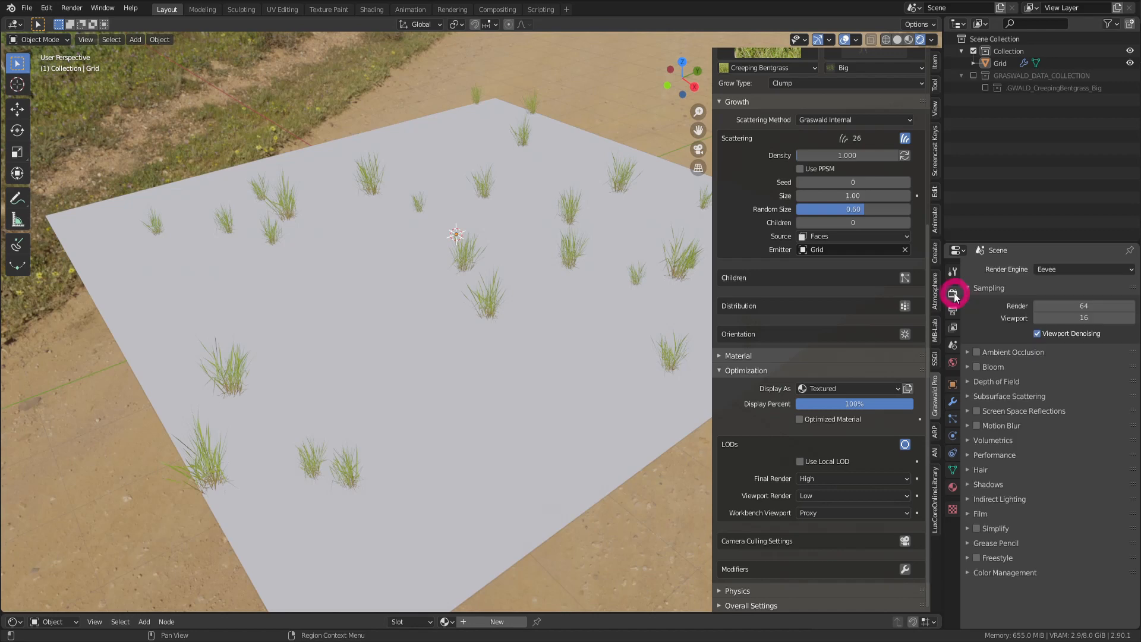
{"action": "left_click", "coordinate": [1066, 270]}
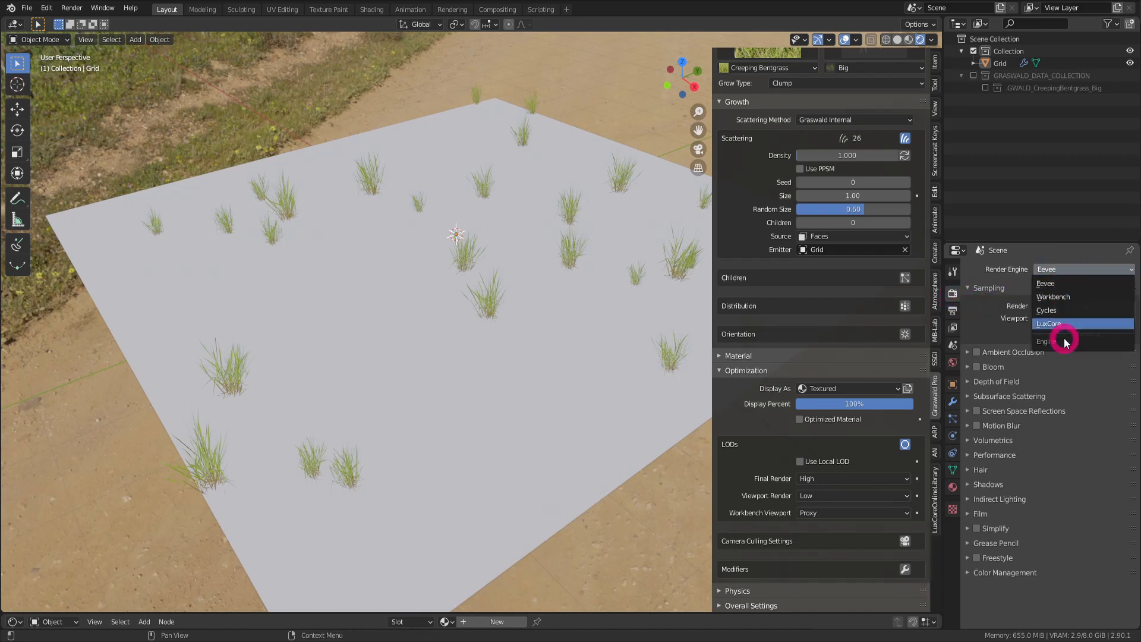
{"action": "left_click", "coordinate": [1066, 311]}
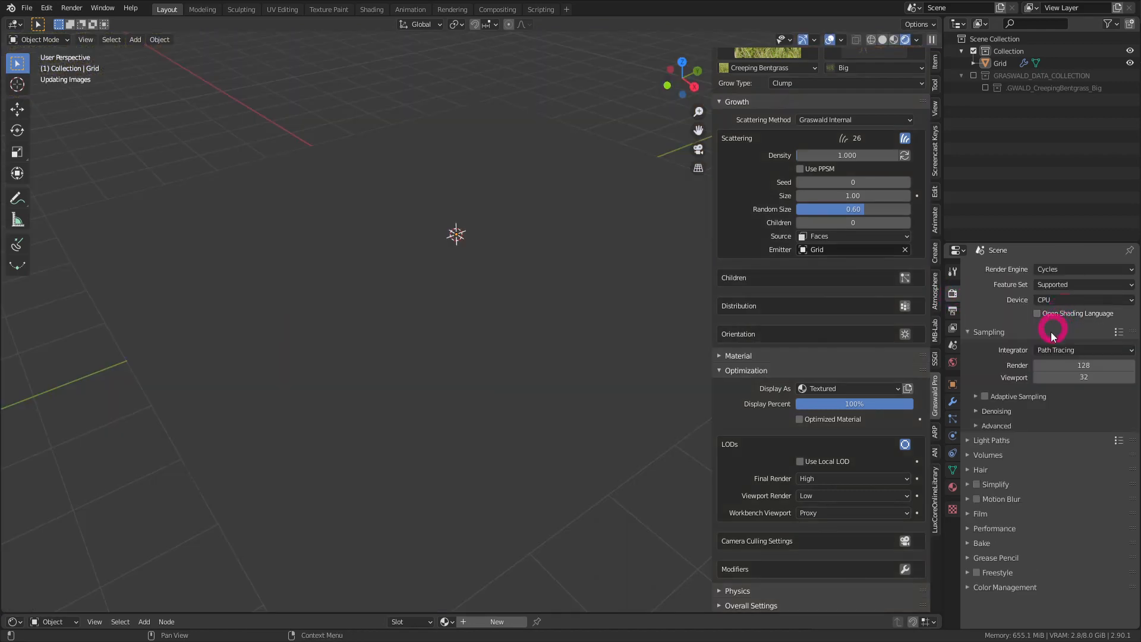
{"action": "left_click", "coordinate": [1056, 300]}
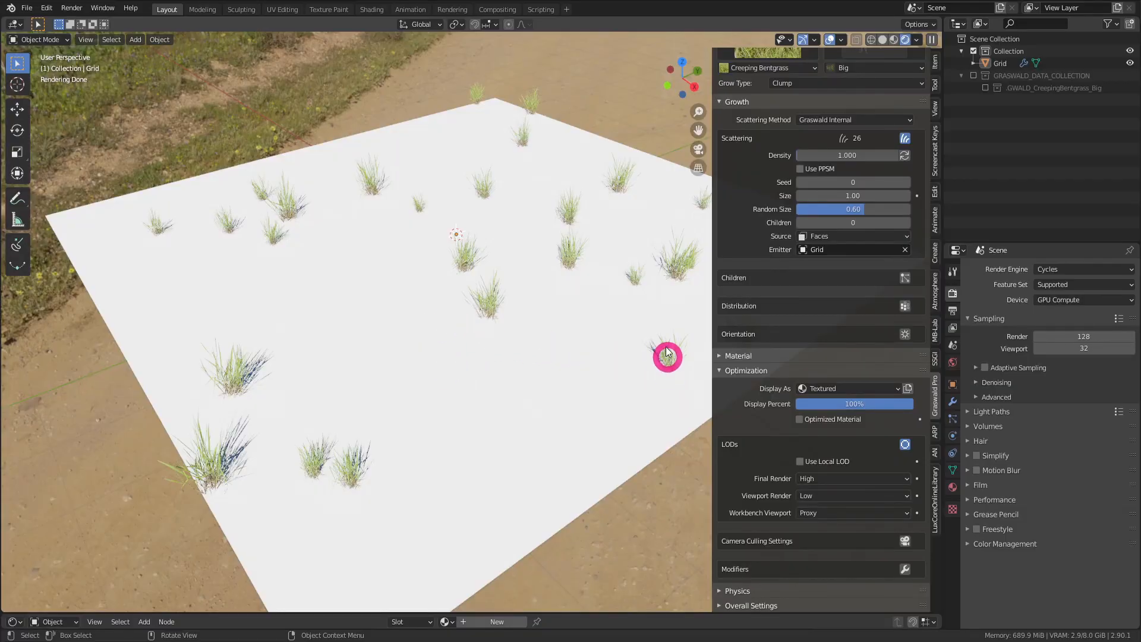
Collapse the Optimization settings and set the grass scattering Density to 67.092 in the Growth settings.
{"action": "mouse_move", "coordinate": [667, 356]}
{"action": "middle_mouse_down"}
{"action": "mouse_move", "coordinate": [562, 359]}
{"action": "mouse_move", "coordinate": [357, 321]}
{"action": "mouse_move", "coordinate": [591, 184]}
{"action": "middle_mouse_up"}
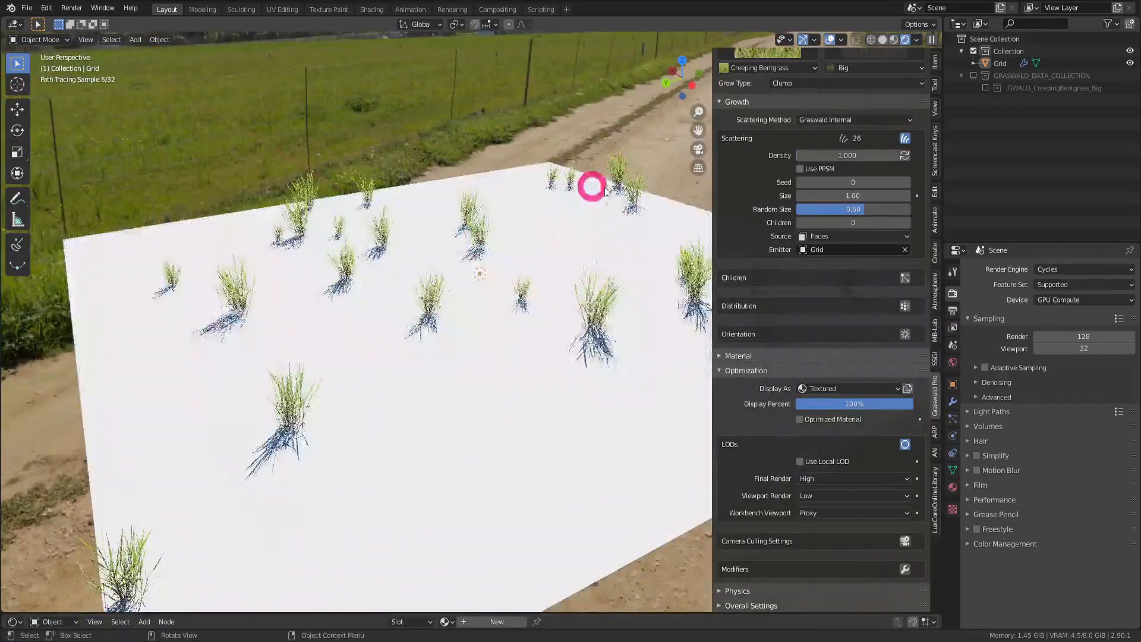
{"action": "middle_click_drag", "start_coordinate": [639, 271], "coordinate": [751, 293]}
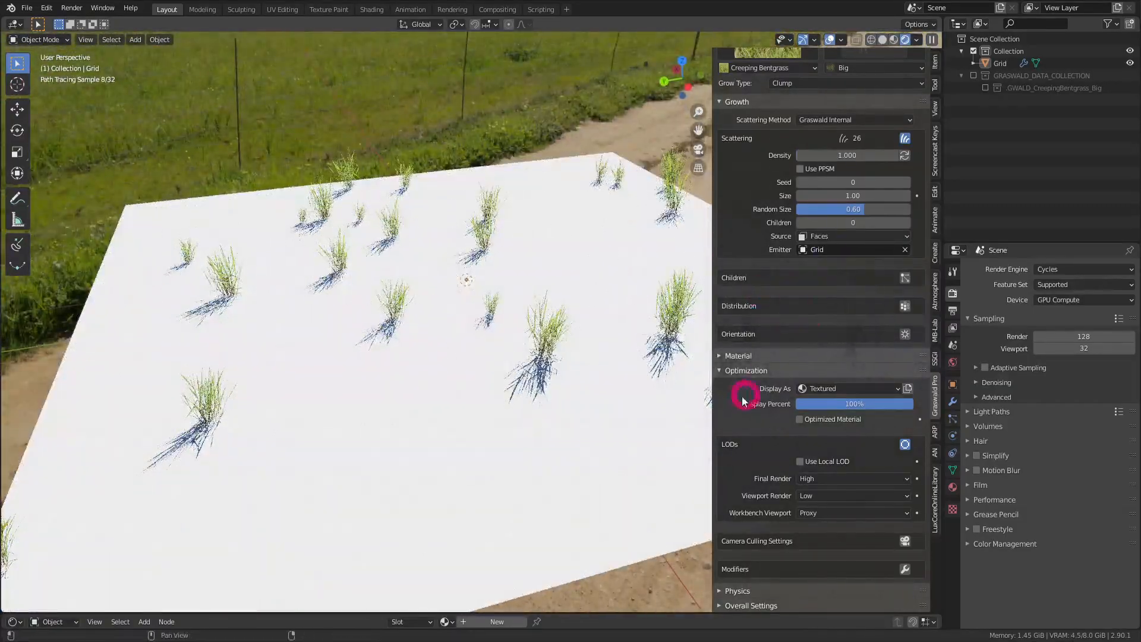
{"action": "left_click", "coordinate": [745, 371]}
{"action": "left_click", "coordinate": [728, 310]}
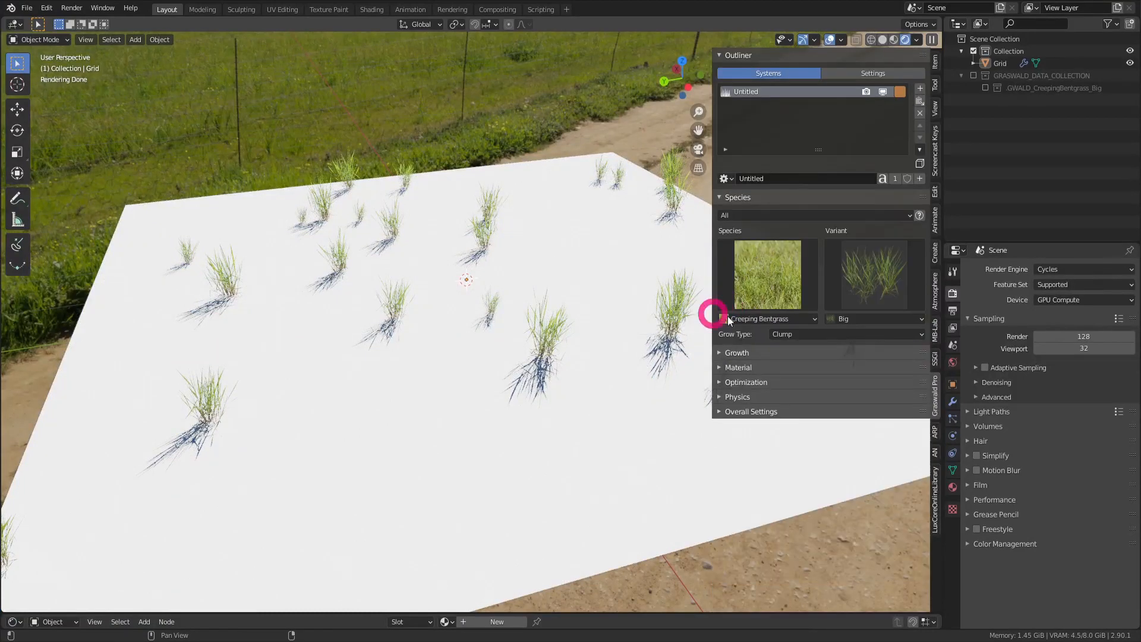
{"action": "left_click", "coordinate": [726, 357]}
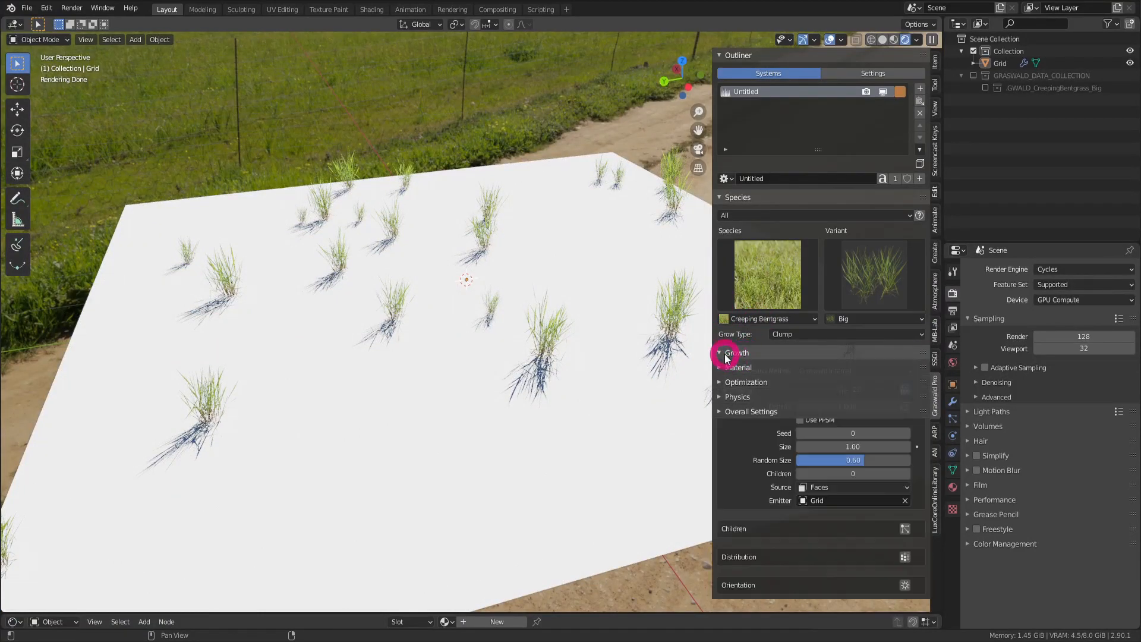
{"action": "scroll", "coordinate": [787, 399], "scroll_direction": "down", "scroll_amount": 2}
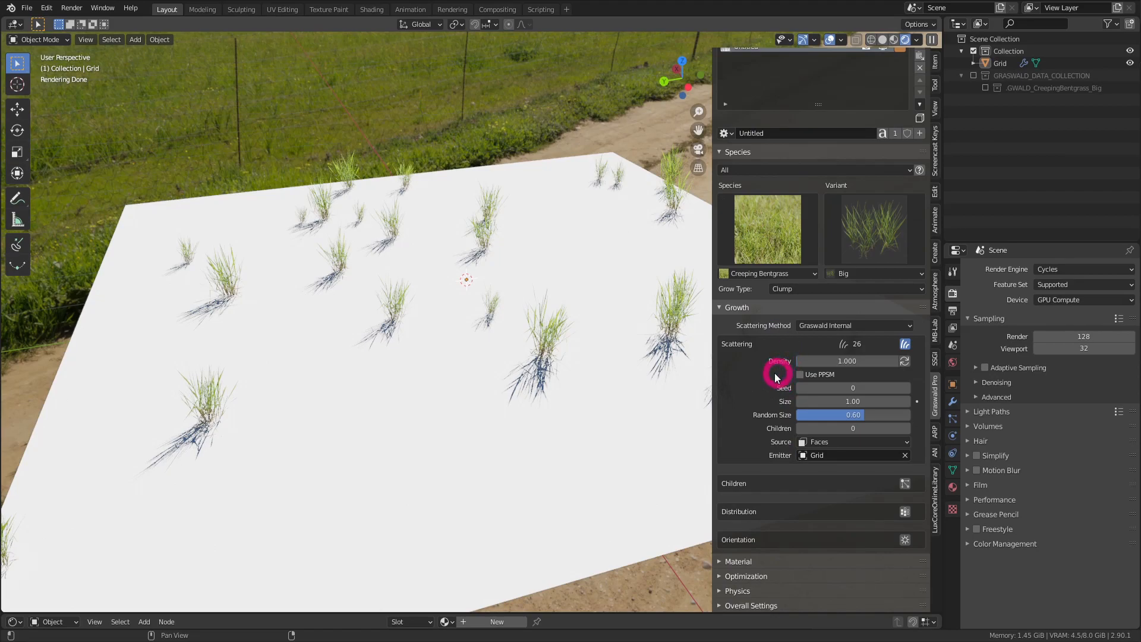
{"action": "middle_click_drag", "start_coordinate": [696, 342], "coordinate": [601, 326], "text": "shift"}
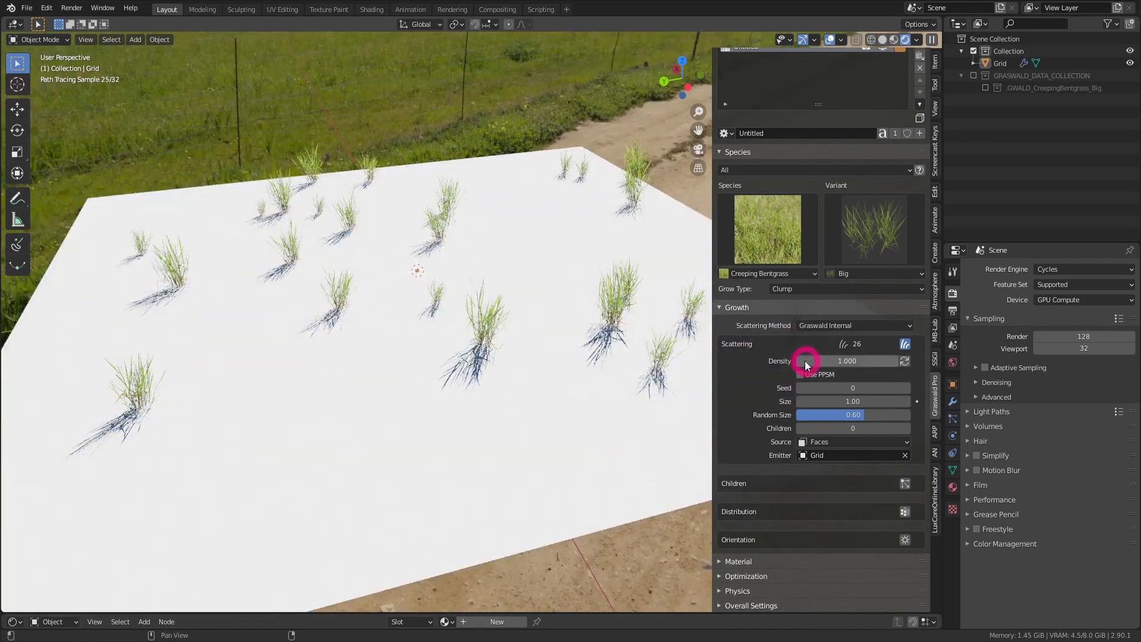
{"action": "left_click_drag", "start_coordinate": [806, 363], "coordinate": [767, 354]}
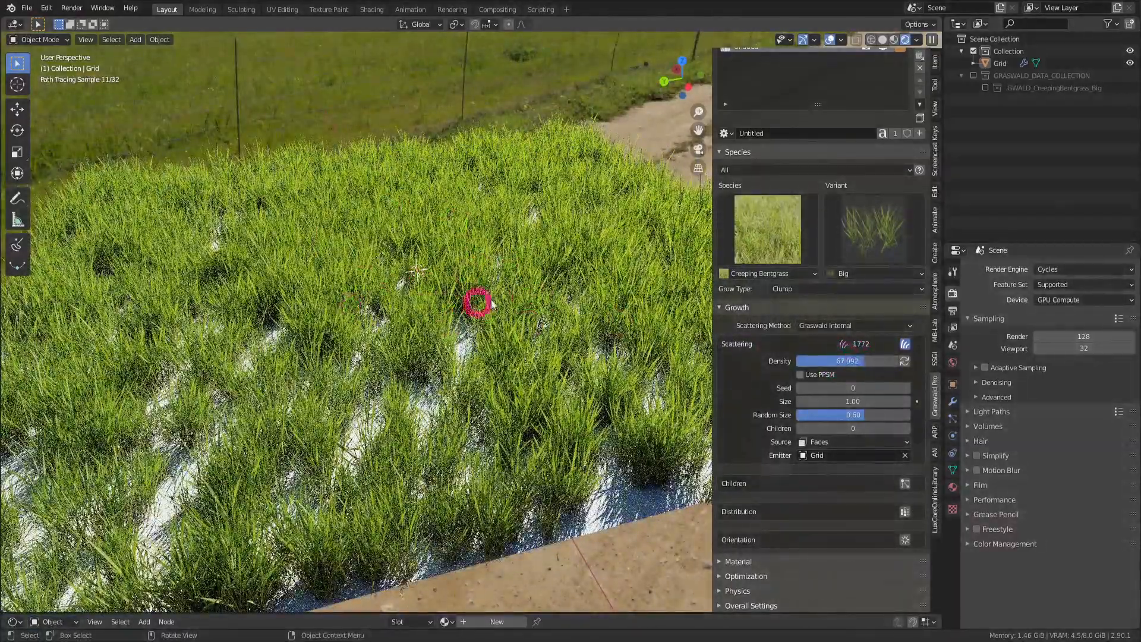
Set the grass scattering Seed to 1, Size to 1.12 and Random Size to 0.85.
{"action": "middle_click_drag", "start_coordinate": [491, 304], "coordinate": [530, 300]}
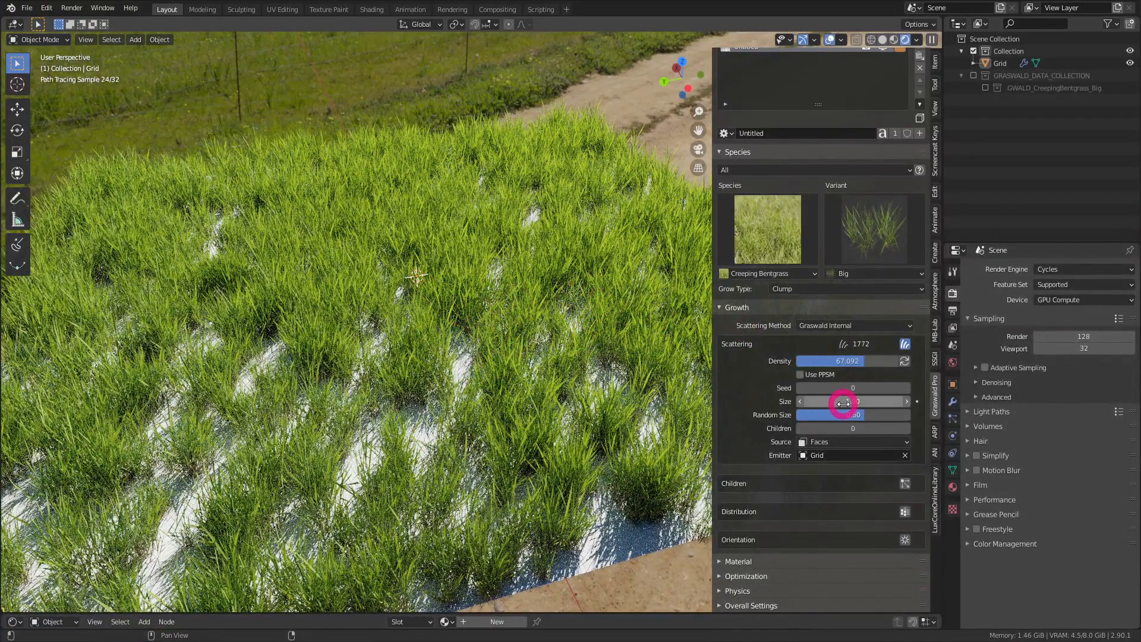
{"action": "left_click", "coordinate": [905, 388]}
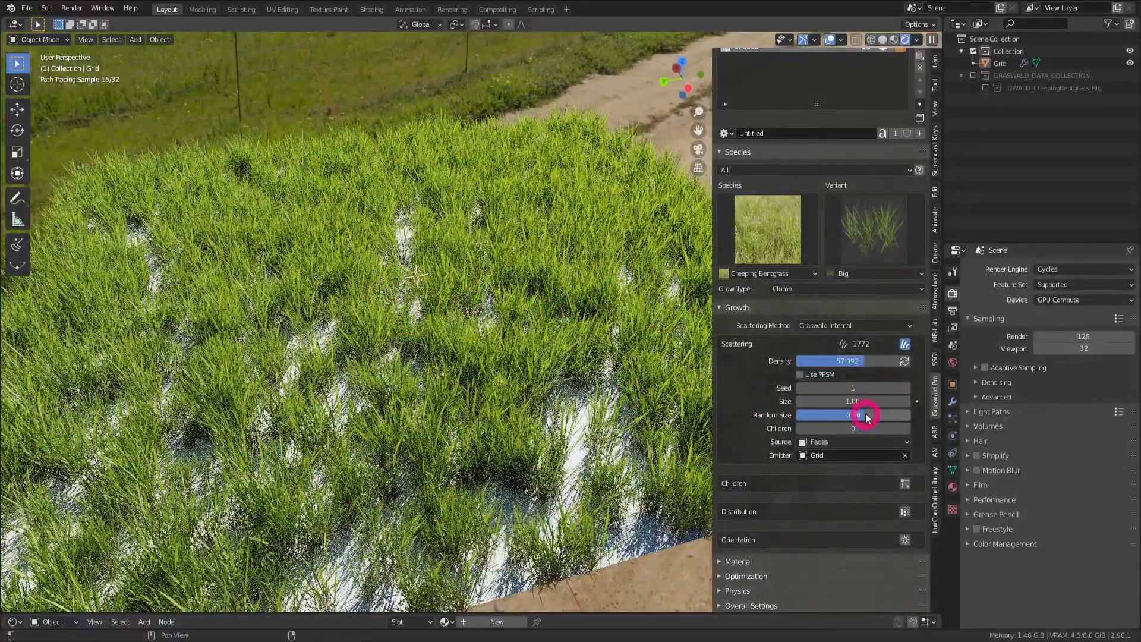
{"action": "left_click_drag", "start_coordinate": [861, 403], "coordinate": [898, 424]}
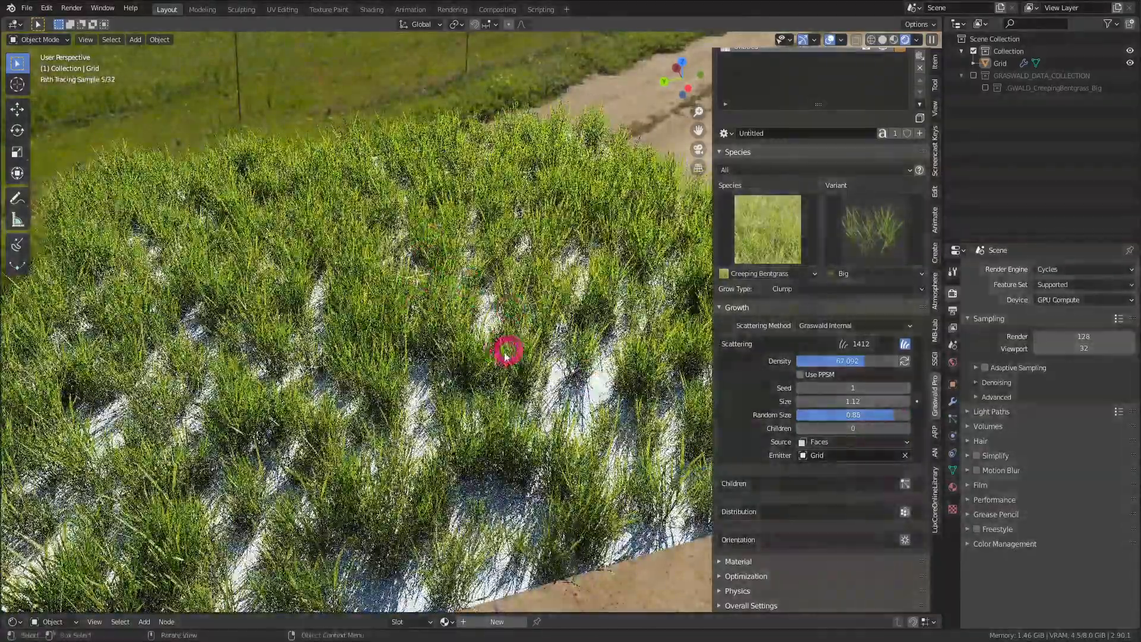
{"action": "middle_click_drag", "start_coordinate": [505, 355], "coordinate": [526, 339]}
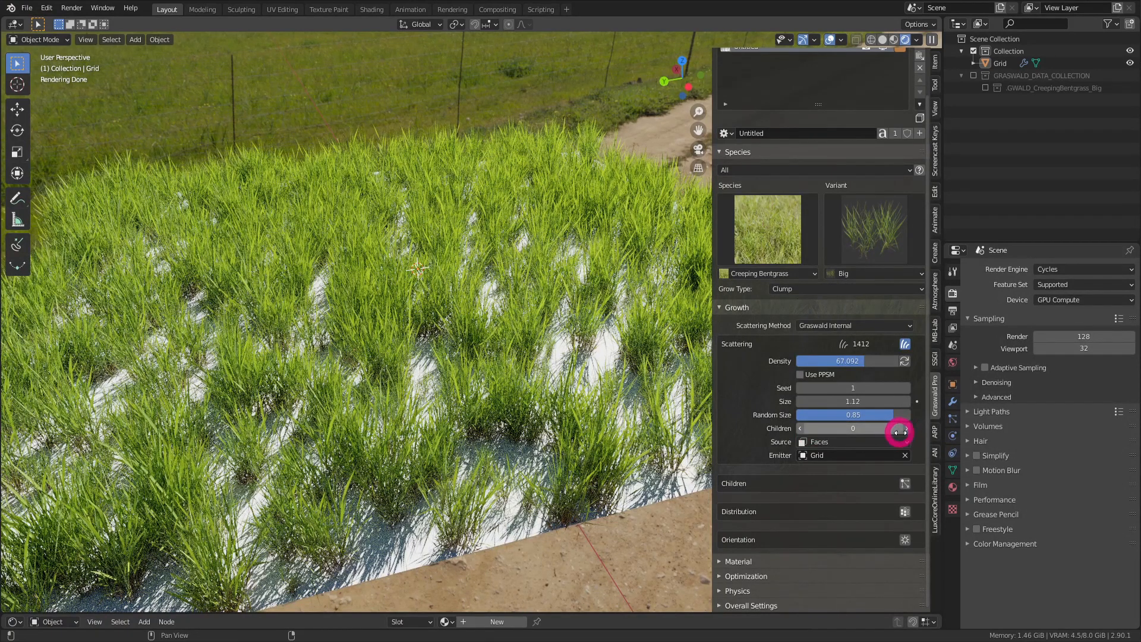
Try a Children count of 3 for the grass scattering.
{"action": "left_click", "coordinate": [906, 429]}
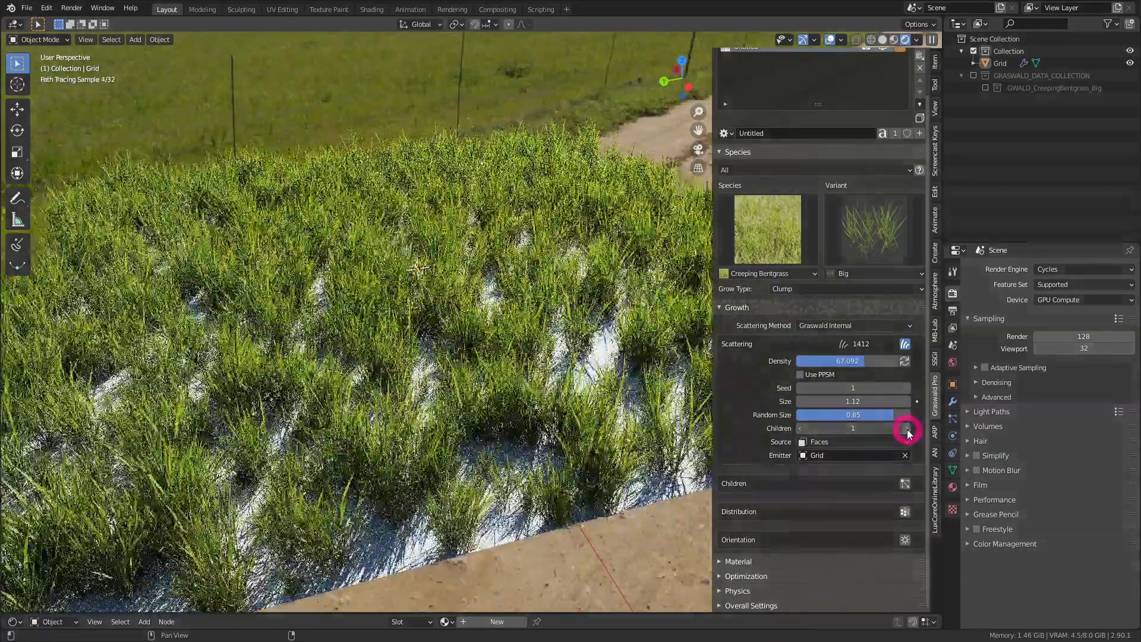
{"action": "left_click", "coordinate": [907, 430]}
{"action": "left_click", "coordinate": [907, 429]}
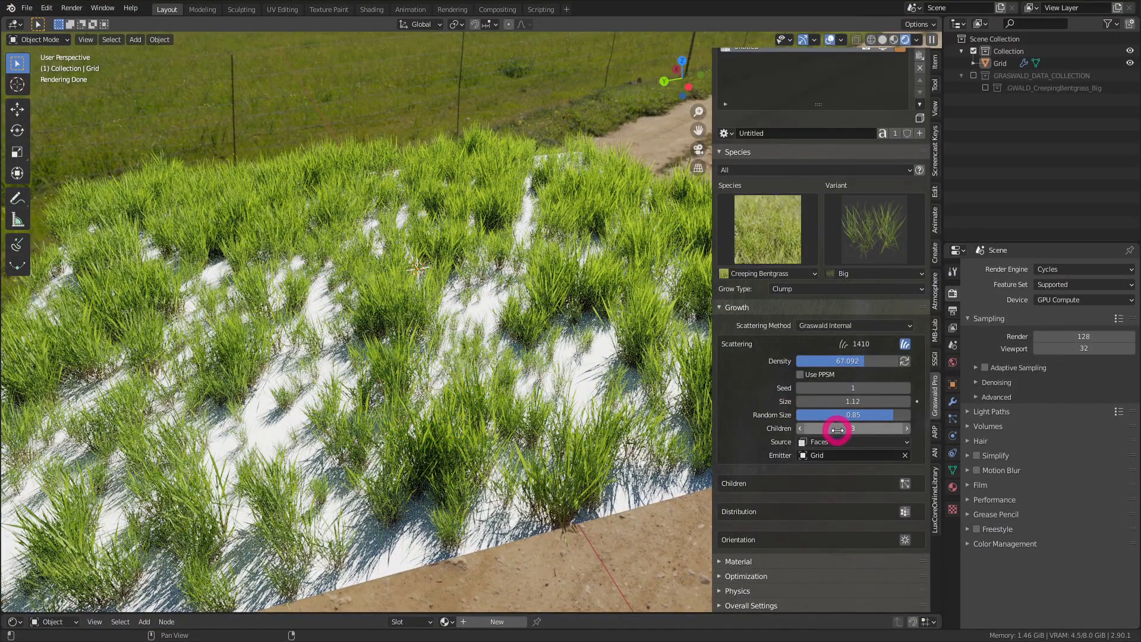
Look over the detailed Children settings and reset the scattering's Children count to 0.
{"action": "left_click", "coordinate": [905, 485]}
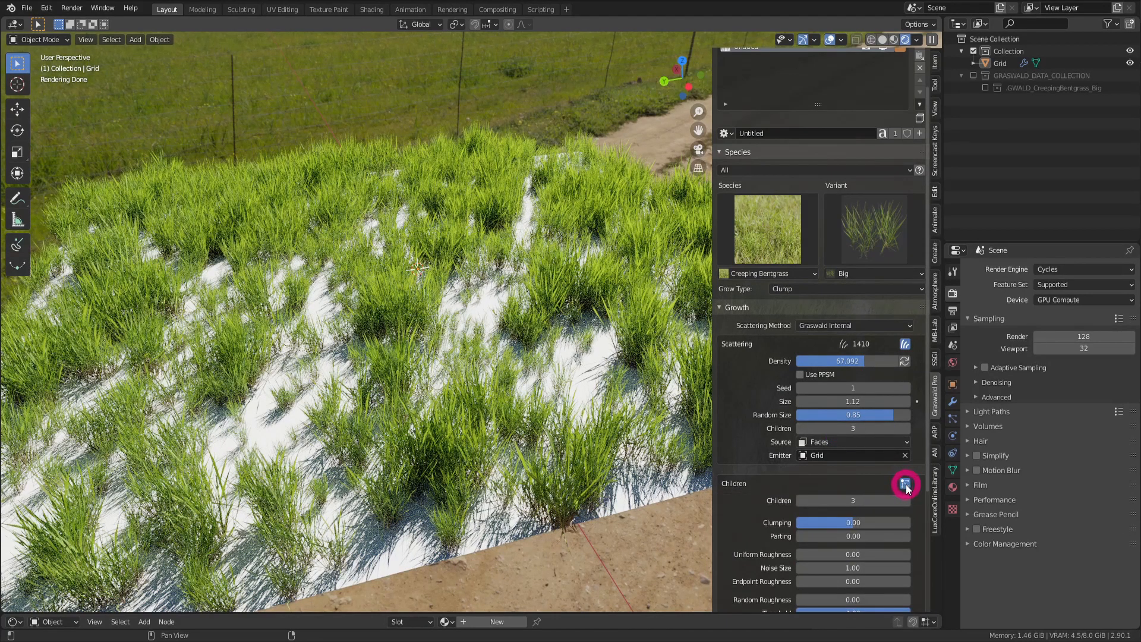
{"action": "scroll", "coordinate": [861, 324], "scroll_direction": "down", "scroll_amount": 5}
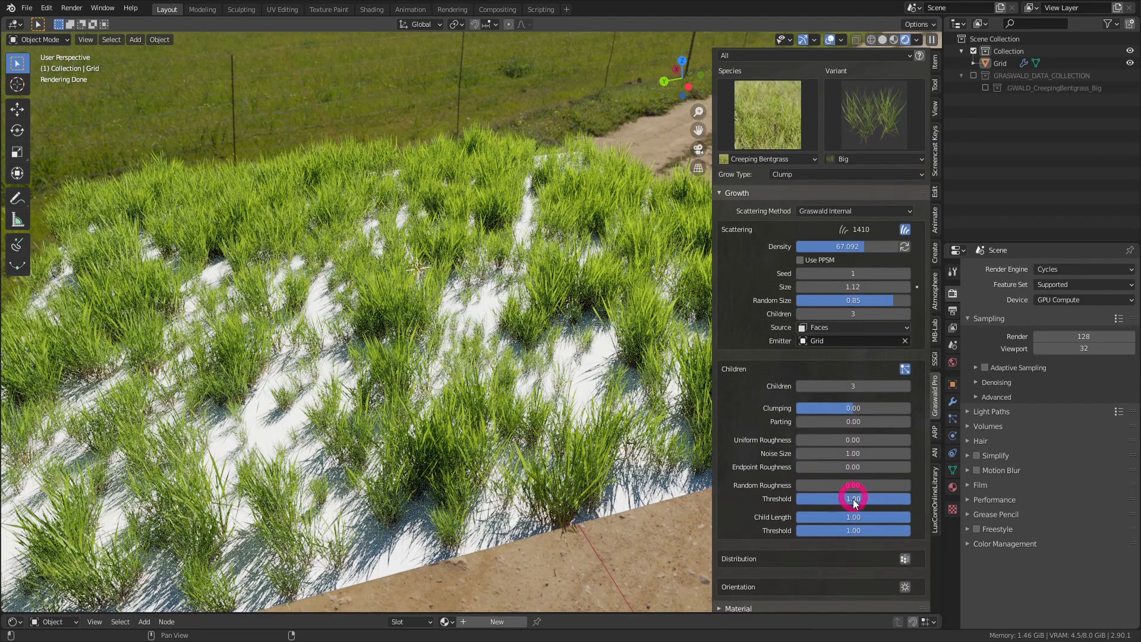
{"action": "left_click", "coordinate": [905, 370]}
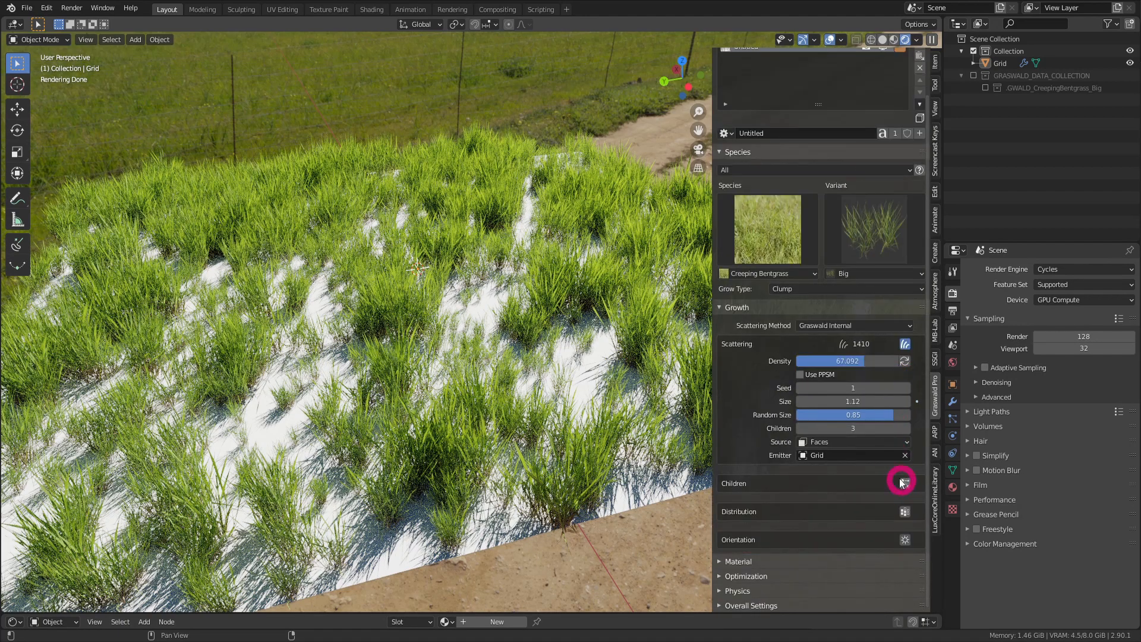
{"action": "left_click", "coordinate": [849, 428]}
{"action": "key", "text": "Return"}
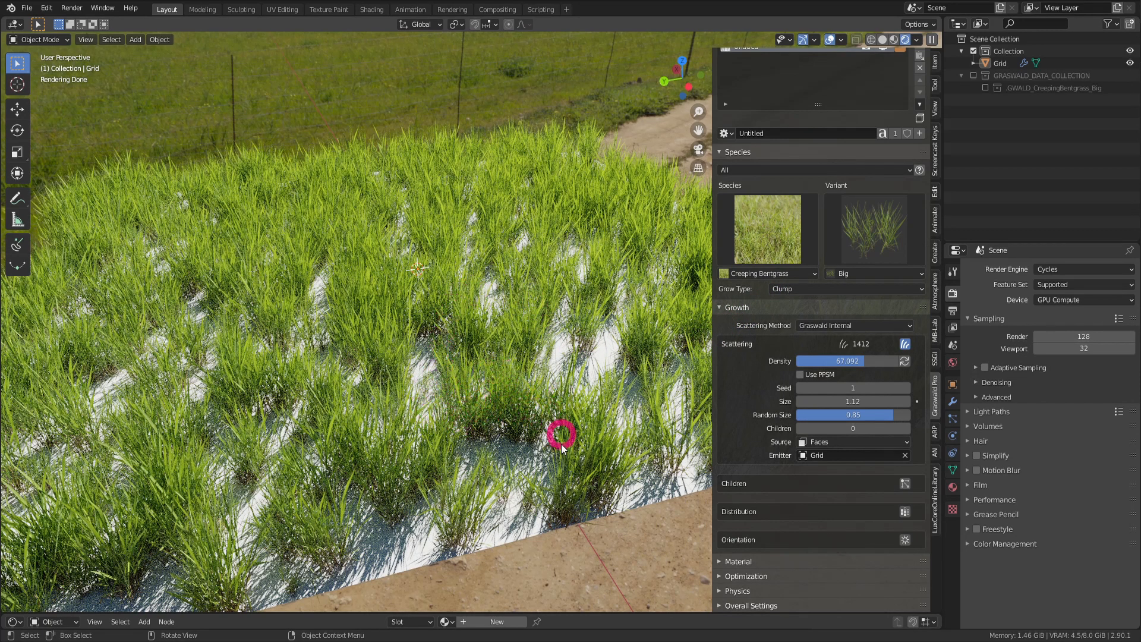
Change the Creeping Bentgrass Grow Type to Single.
{"action": "middle_click_drag", "start_coordinate": [469, 390], "coordinate": [569, 351]}
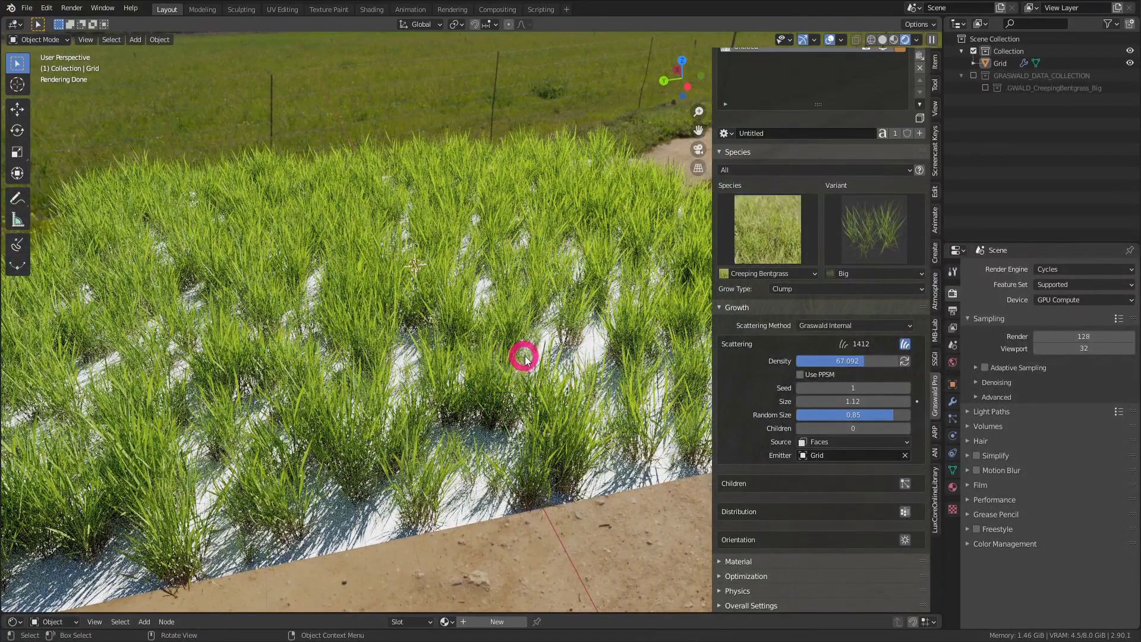
{"action": "left_click", "coordinate": [795, 289]}
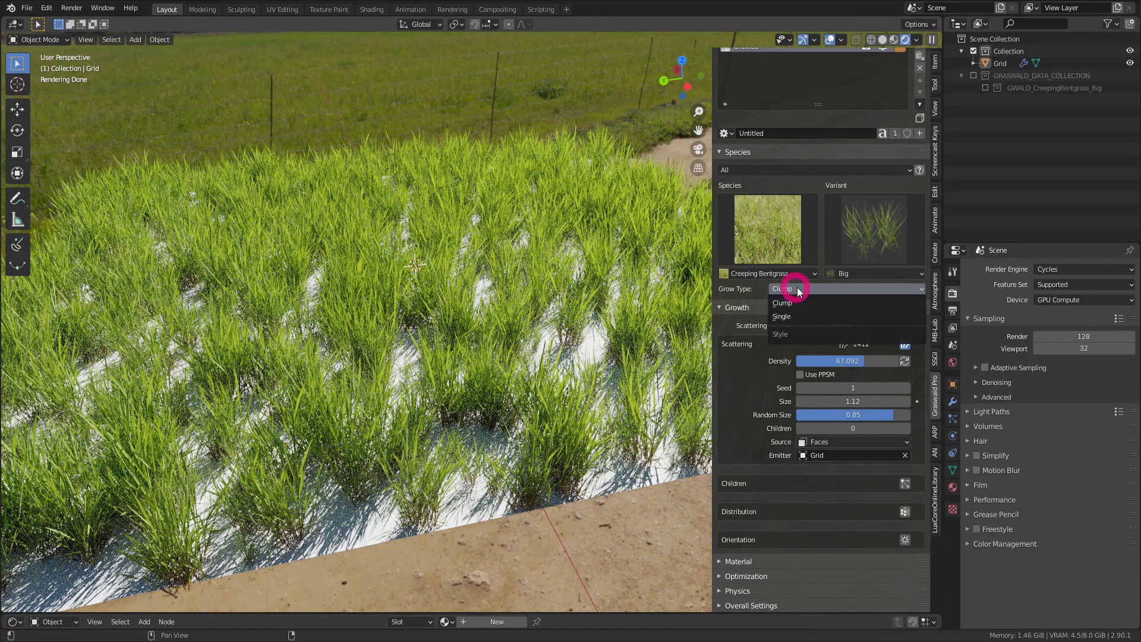
{"action": "left_click", "coordinate": [803, 319]}
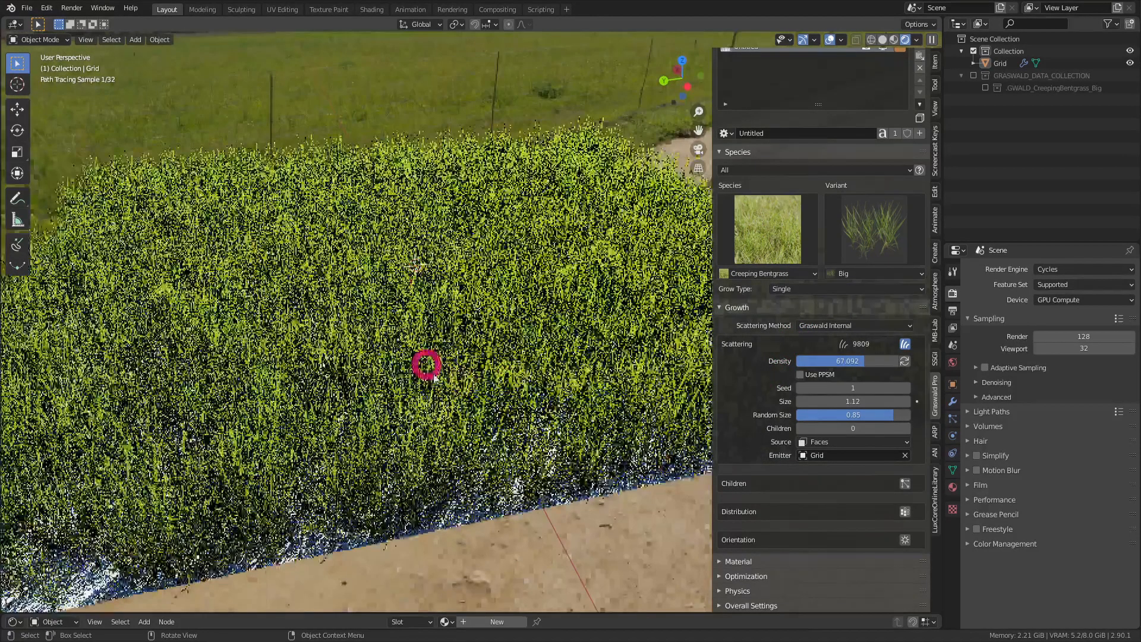
Change the Creeping Bentgrass Grow Type to Clump.
{"action": "middle_click_drag", "start_coordinate": [420, 451], "coordinate": [436, 380]}
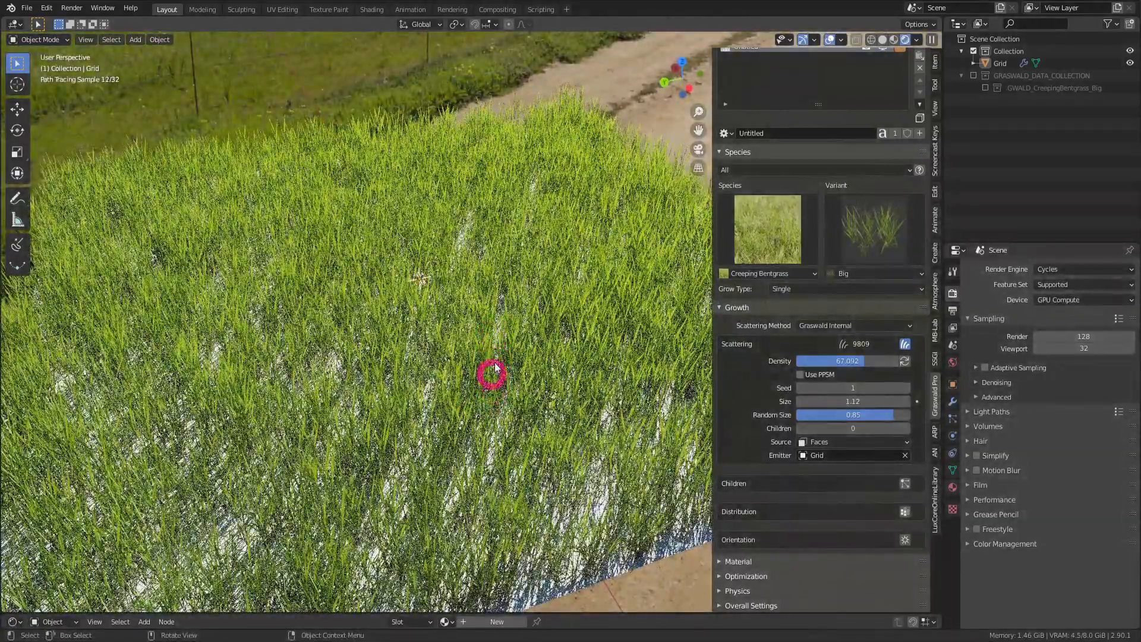
{"action": "mouse_move", "coordinate": [476, 350]}
{"action": "middle_mouse_down"}
{"action": "mouse_move", "coordinate": [471, 309]}
{"action": "mouse_move", "coordinate": [492, 301]}
{"action": "middle_mouse_up"}
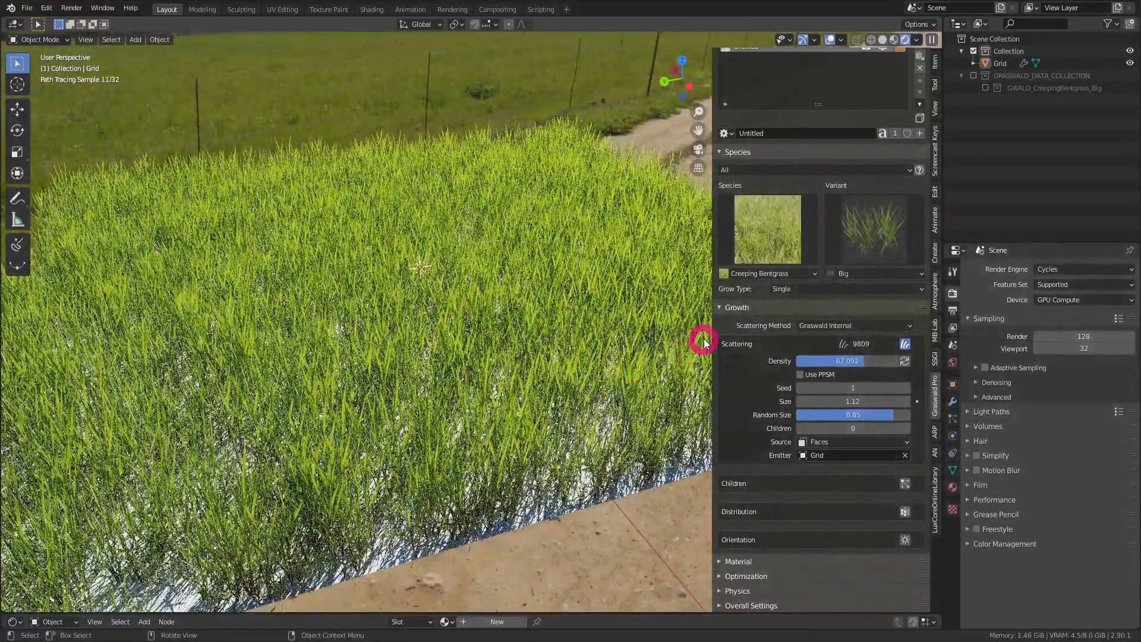
{"action": "left_click", "coordinate": [805, 291]}
{"action": "left_click", "coordinate": [796, 303]}
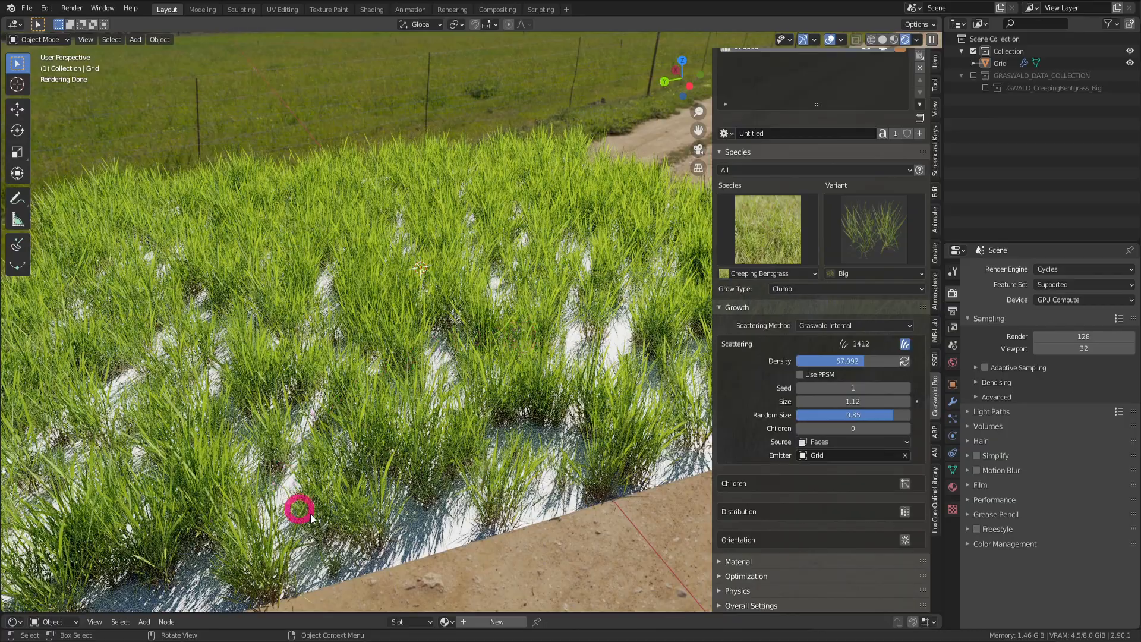
Turn off Use PPSM and set the grass scattering Density to 87.782.
{"action": "middle_click_drag", "start_coordinate": [420, 429], "coordinate": [380, 375]}
{"action": "middle_click_drag", "start_coordinate": [489, 329], "coordinate": [517, 345]}
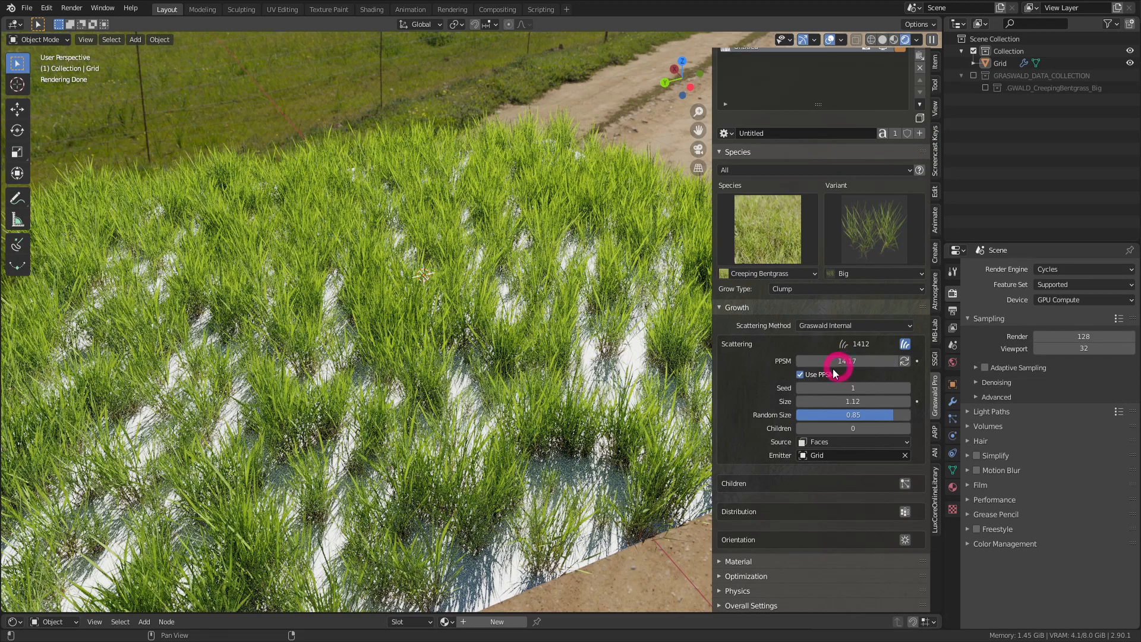
{"action": "left_click", "coordinate": [800, 374]}
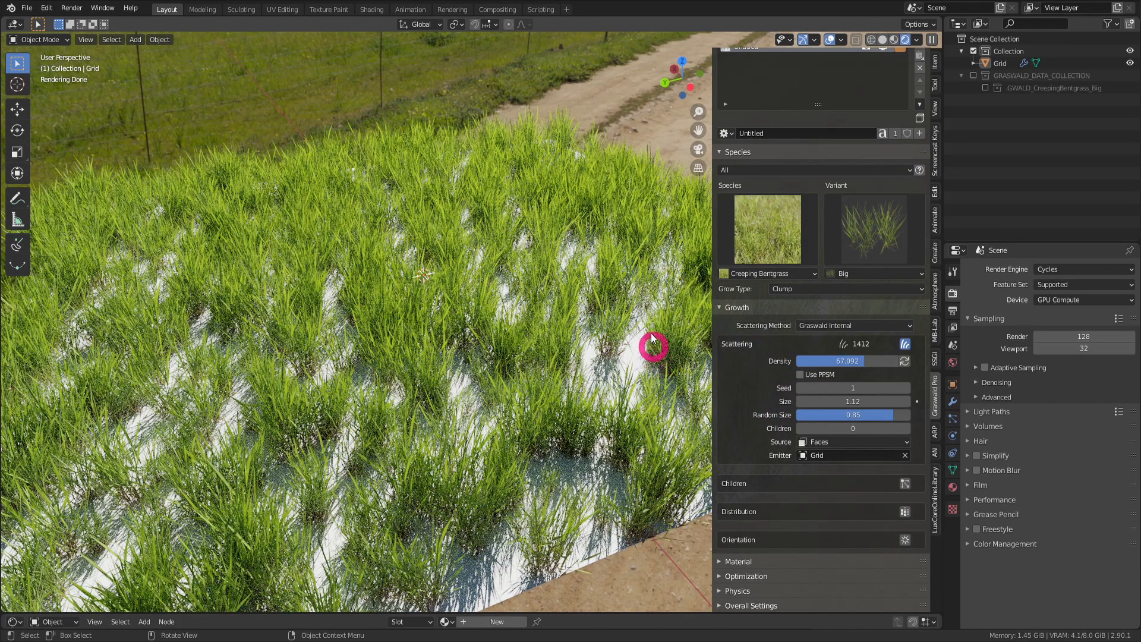
{"action": "left_click_drag", "start_coordinate": [856, 361], "coordinate": [890, 359]}
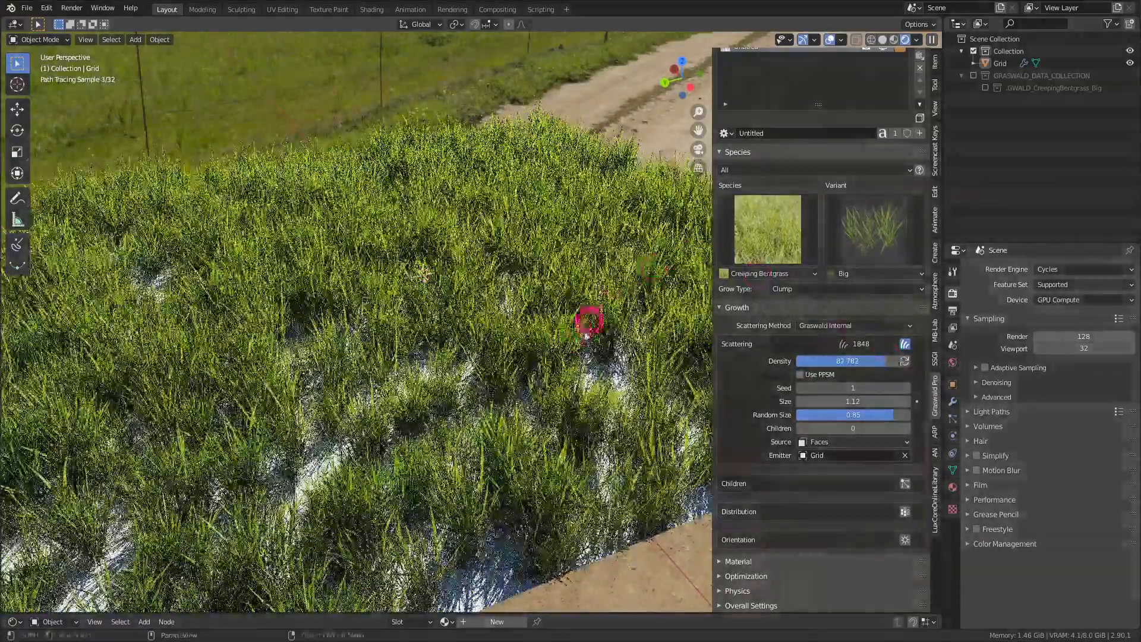
{"action": "middle_click_drag", "start_coordinate": [587, 333], "coordinate": [577, 423]}
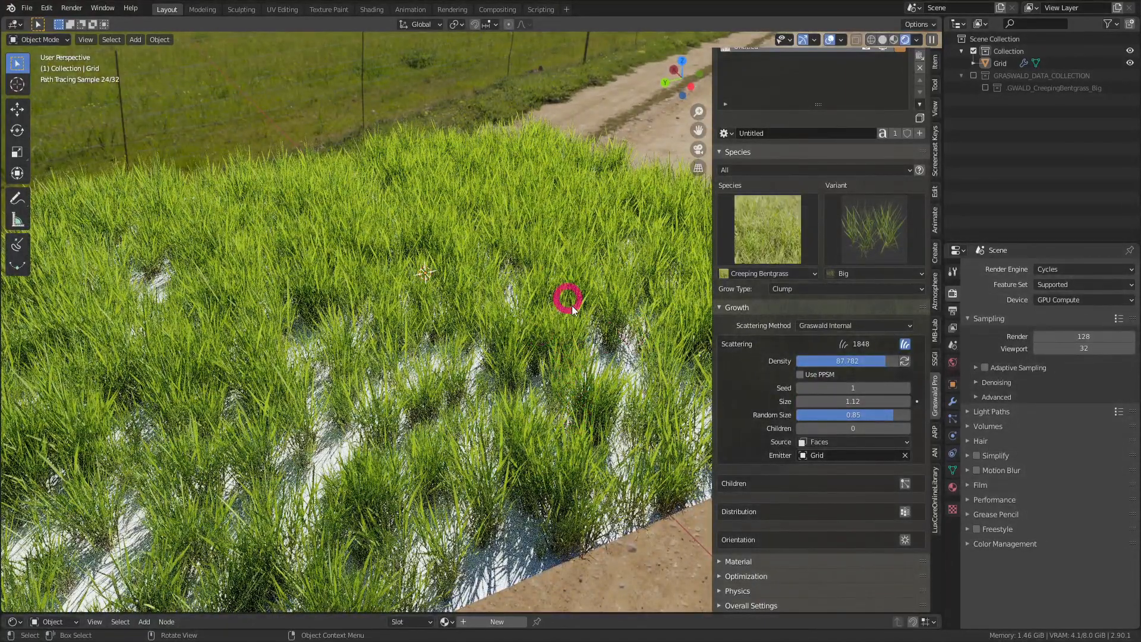
Add a second scattering system to the grid, create new settings for it and choose Creeping Bentgrass as its species.
{"action": "scroll", "coordinate": [788, 352], "scroll_direction": "up", "scroll_amount": 2}
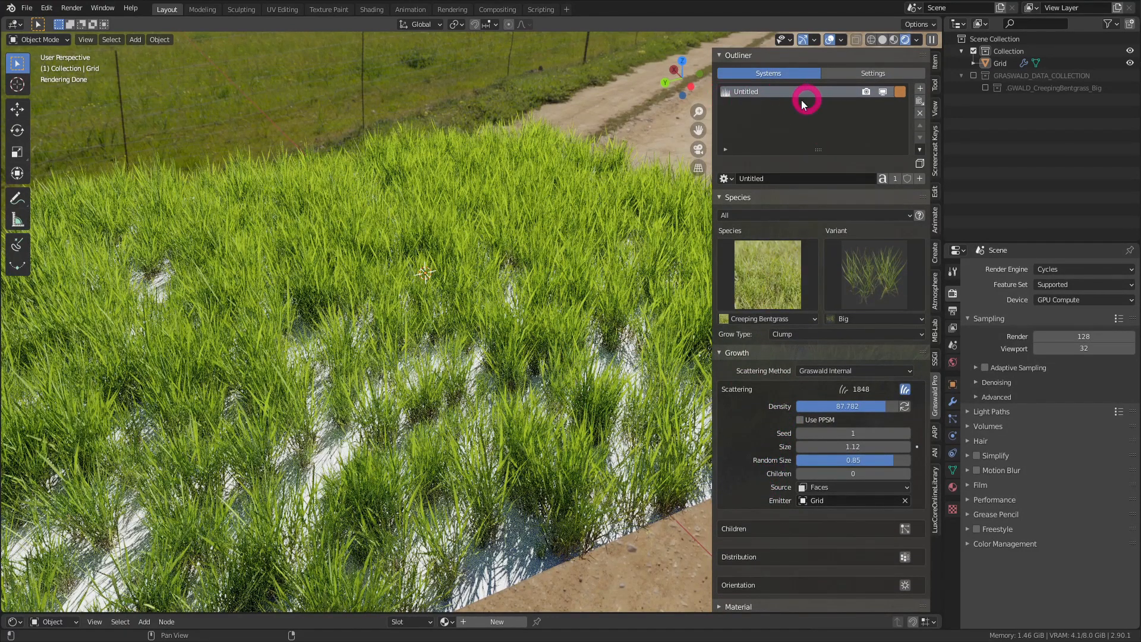
{"action": "left_click", "coordinate": [921, 90]}
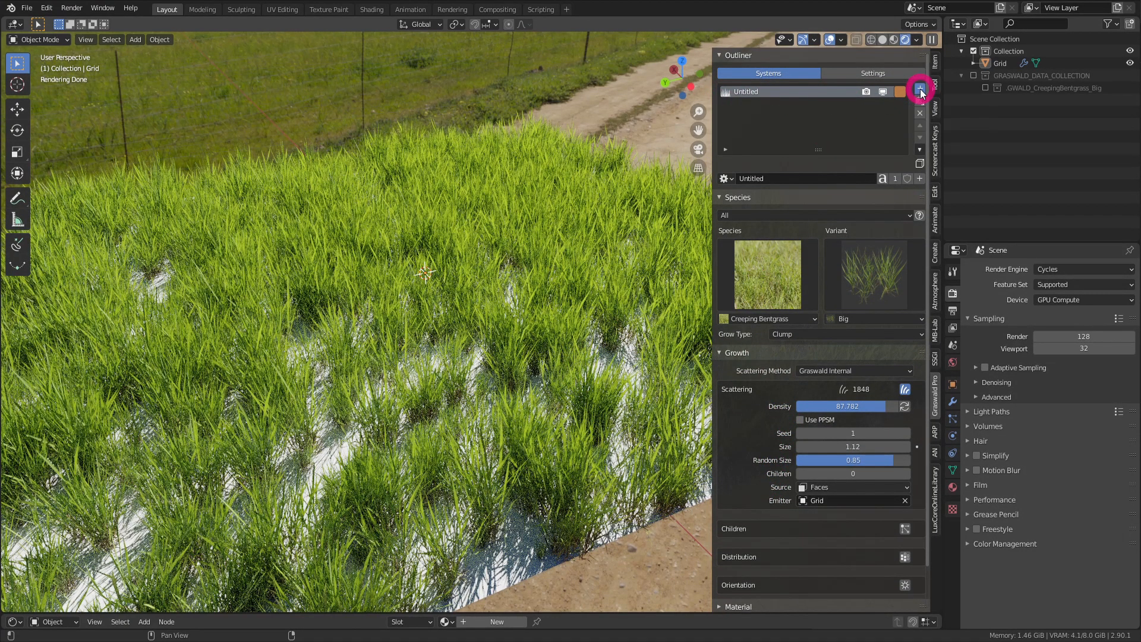
{"action": "left_click", "coordinate": [813, 113]}
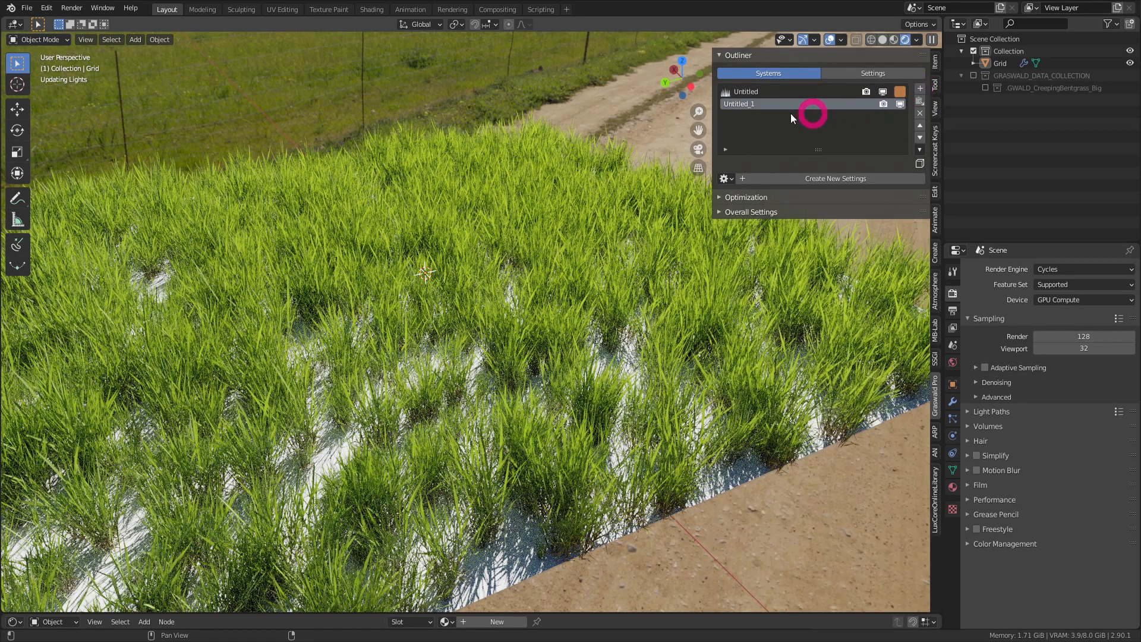
{"action": "left_click", "coordinate": [807, 180]}
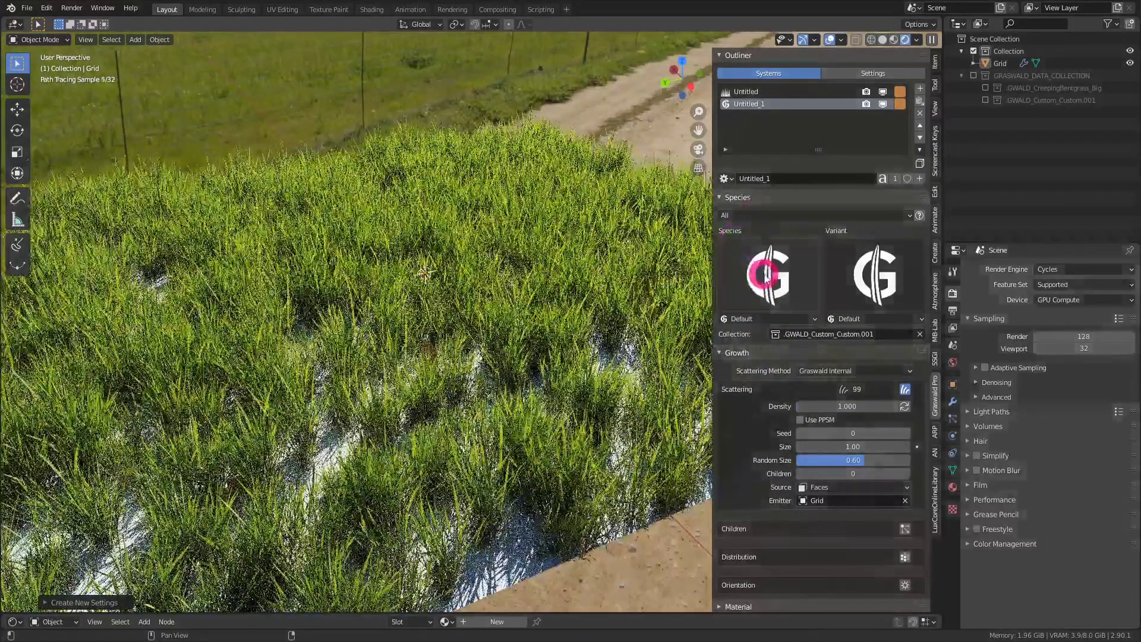
{"action": "left_click", "coordinate": [772, 274]}
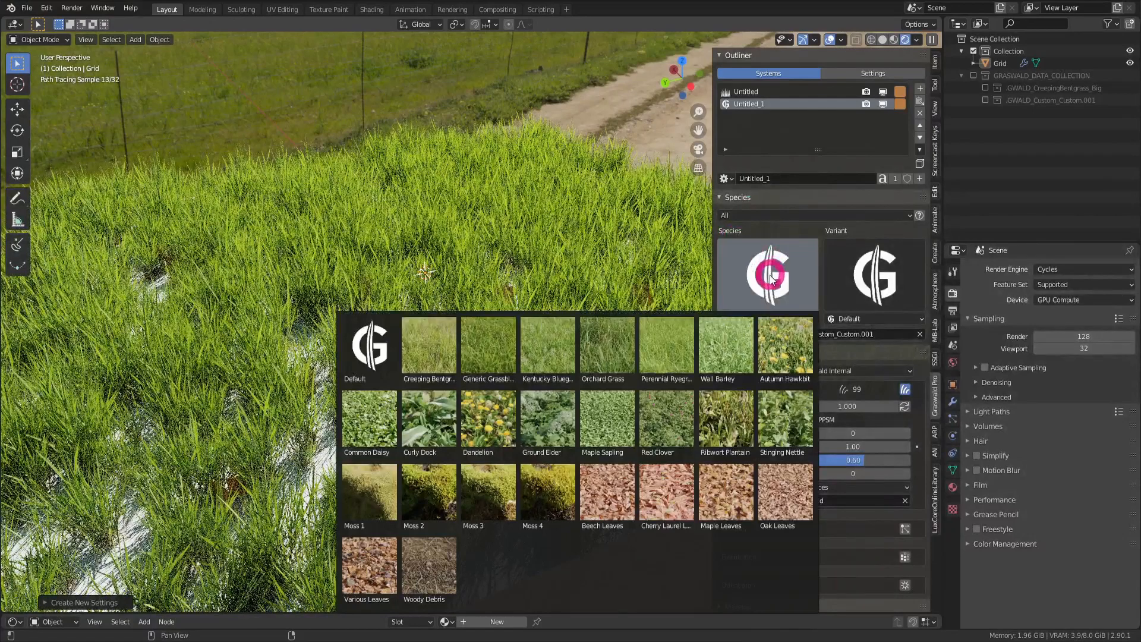
{"action": "left_click", "coordinate": [434, 348]}
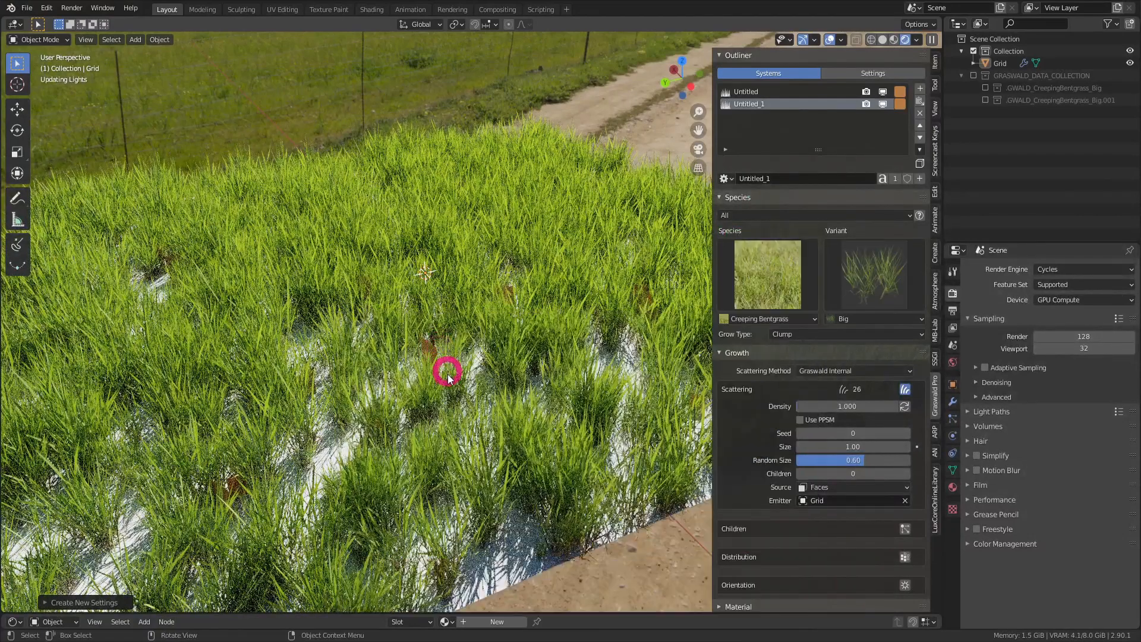
Switch the second system's Creeping Bentgrass variant to Flower and check the flowers across the grid.
{"action": "left_click", "coordinate": [874, 285]}
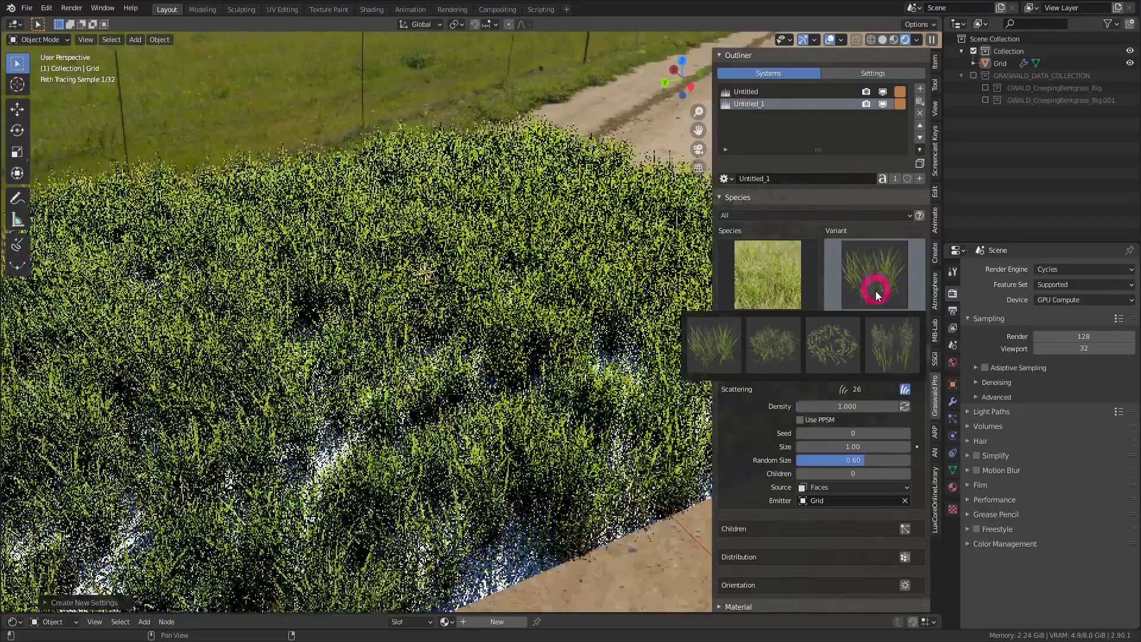
{"action": "left_click", "coordinate": [893, 345]}
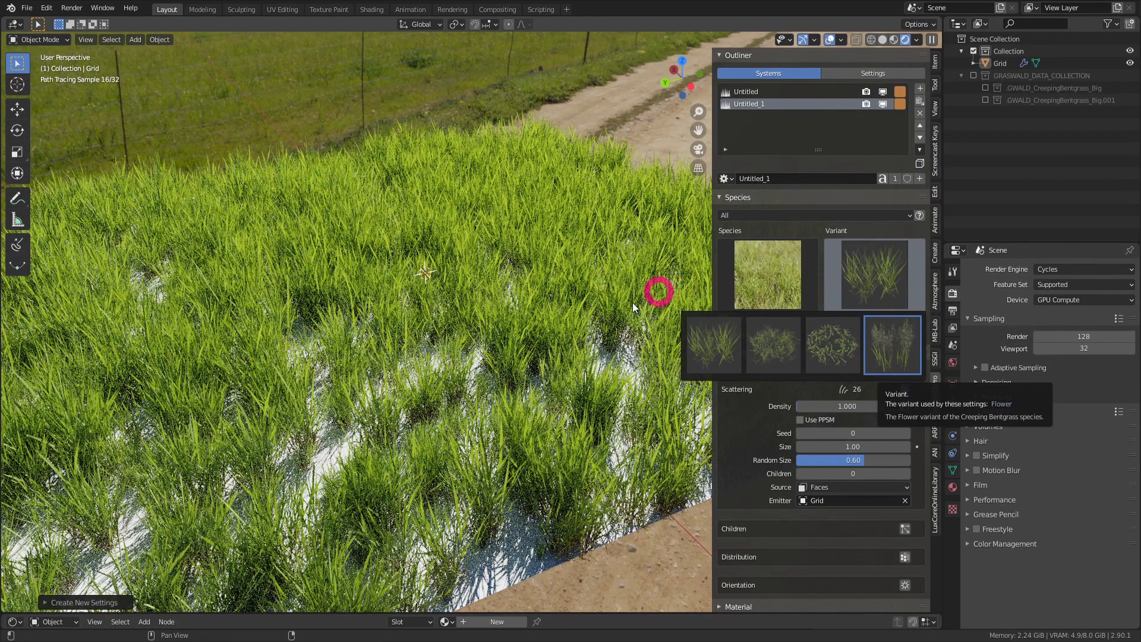
{"action": "left_click", "coordinate": [898, 336]}
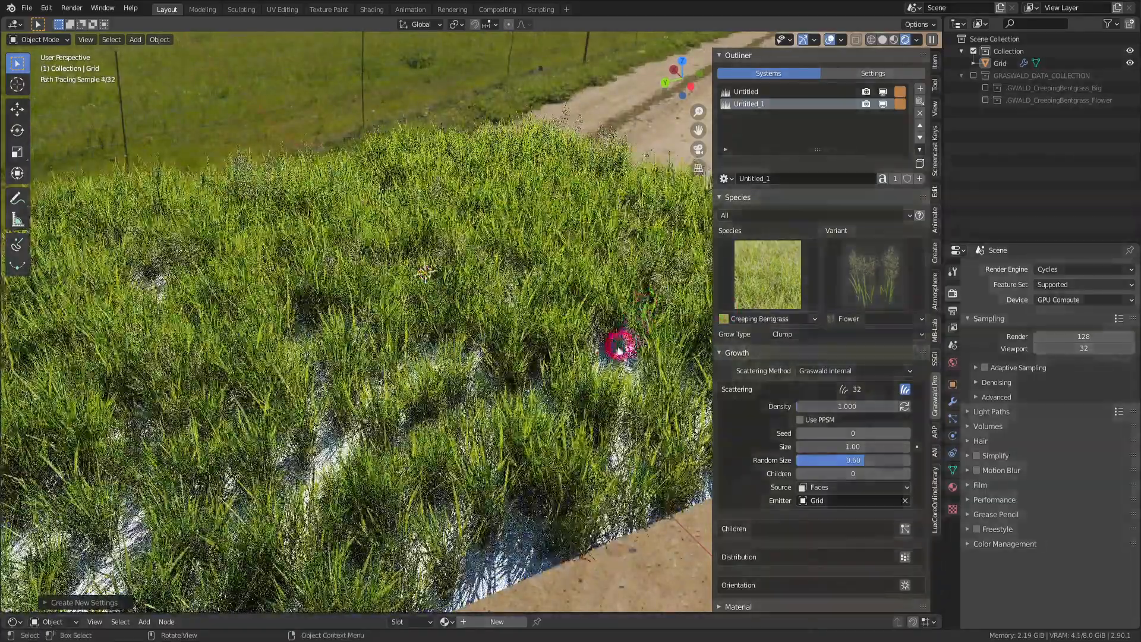
{"action": "mouse_move", "coordinate": [525, 288]}
{"action": "middle_mouse_down"}
{"action": "mouse_move", "coordinate": [489, 219]}
{"action": "mouse_move", "coordinate": [507, 196]}
{"action": "mouse_move", "coordinate": [517, 204]}
{"action": "mouse_move", "coordinate": [589, 154]}
{"action": "middle_mouse_up"}
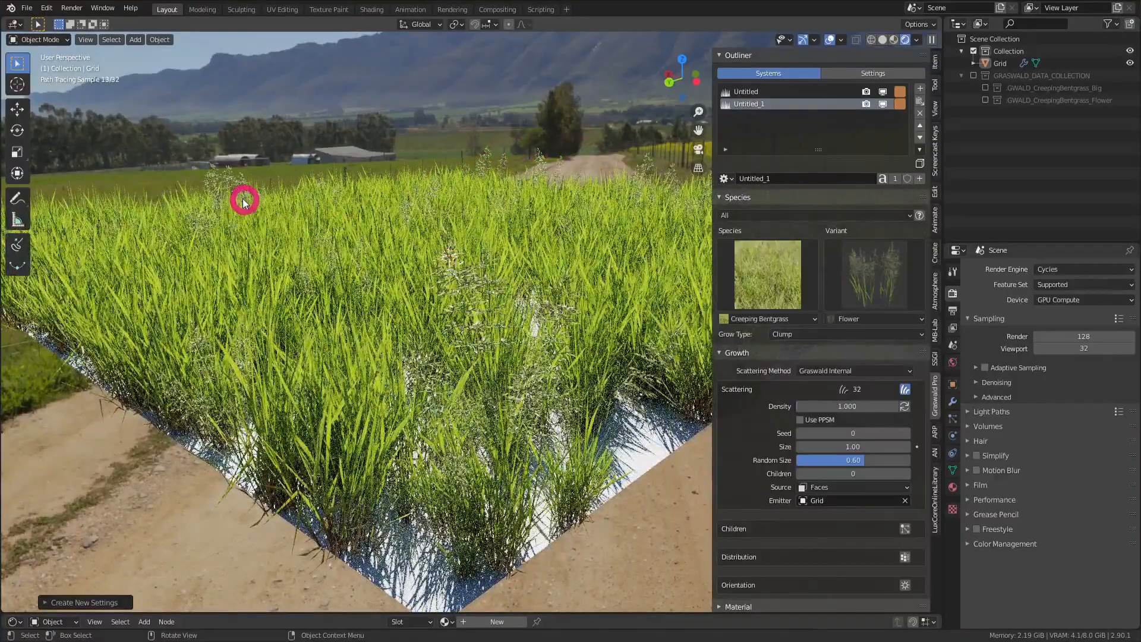
{"action": "mouse_move", "coordinate": [502, 216]}
{"action": "middle_mouse_down"}
{"action": "mouse_move", "coordinate": [589, 191]}
{"action": "mouse_move", "coordinate": [511, 200]}
{"action": "mouse_move", "coordinate": [384, 159]}
{"action": "mouse_move", "coordinate": [420, 205]}
{"action": "middle_mouse_up"}
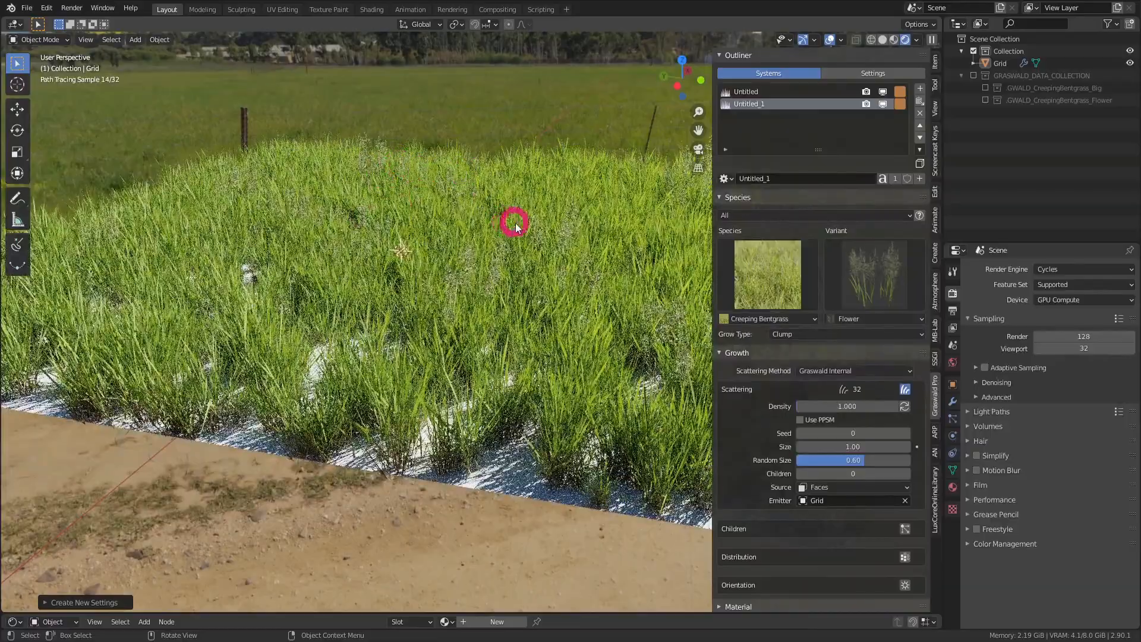
{"action": "mouse_move", "coordinate": [515, 226]}
{"action": "middle_mouse_down"}
{"action": "mouse_move", "coordinate": [451, 238]}
{"action": "mouse_move", "coordinate": [370, 230]}
{"action": "middle_mouse_up"}
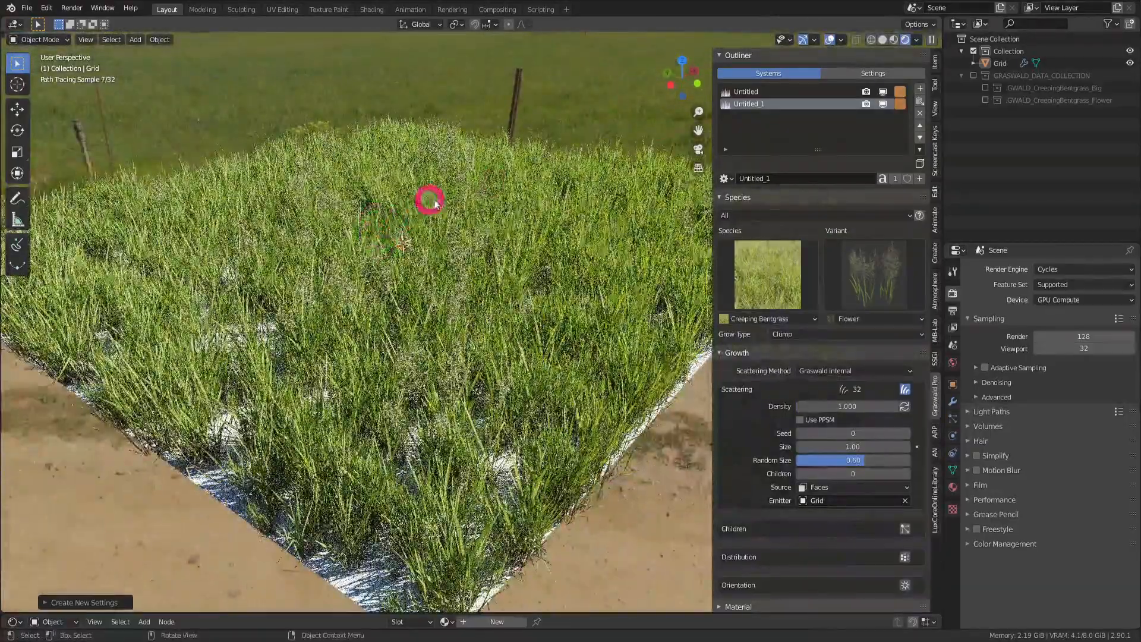
{"action": "mouse_move", "coordinate": [435, 203]}
{"action": "middle_mouse_down"}
{"action": "mouse_move", "coordinate": [560, 171]}
{"action": "mouse_move", "coordinate": [576, 135]}
{"action": "mouse_move", "coordinate": [560, 147]}
{"action": "mouse_move", "coordinate": [576, 170]}
{"action": "mouse_move", "coordinate": [634, 181]}
{"action": "mouse_move", "coordinate": [675, 311]}
{"action": "mouse_move", "coordinate": [747, 311]}
{"action": "mouse_move", "coordinate": [645, 293]}
{"action": "mouse_move", "coordinate": [861, 293]}
{"action": "mouse_move", "coordinate": [820, 135]}
{"action": "mouse_move", "coordinate": [806, 138]}
{"action": "middle_mouse_up"}
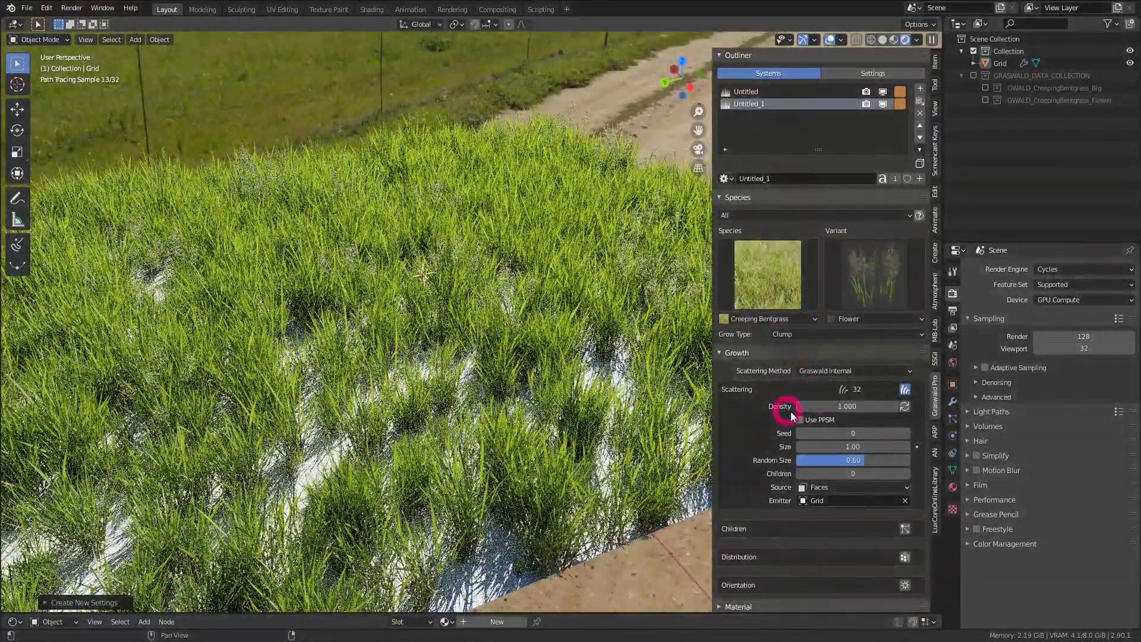
Set the Flower system's Random Size to 0.87 and its Density to 3.299.
{"action": "mouse_move", "coordinate": [811, 407]}
{"action": "left_mouse_down"}
{"action": "mouse_move", "coordinate": [851, 412]}
{"action": "mouse_move", "coordinate": [828, 411]}
{"action": "left_mouse_up"}
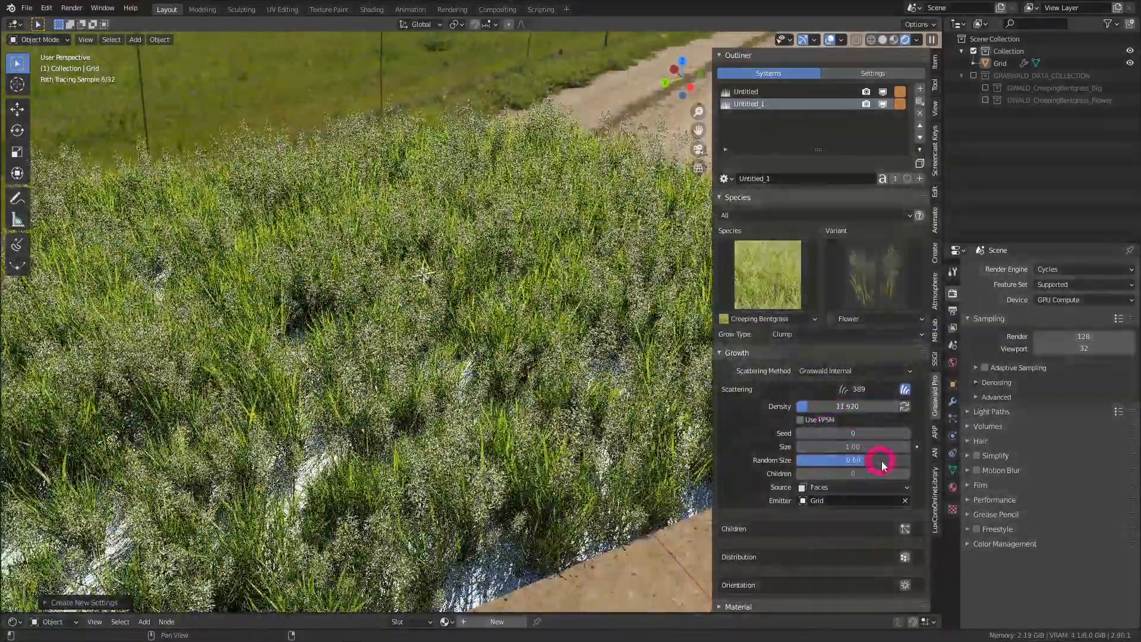
{"action": "left_click_drag", "start_coordinate": [882, 466], "coordinate": [899, 462]}
{"action": "left_click", "coordinate": [817, 411]}
{"action": "left_click_drag", "start_coordinate": [817, 411], "coordinate": [805, 404]}
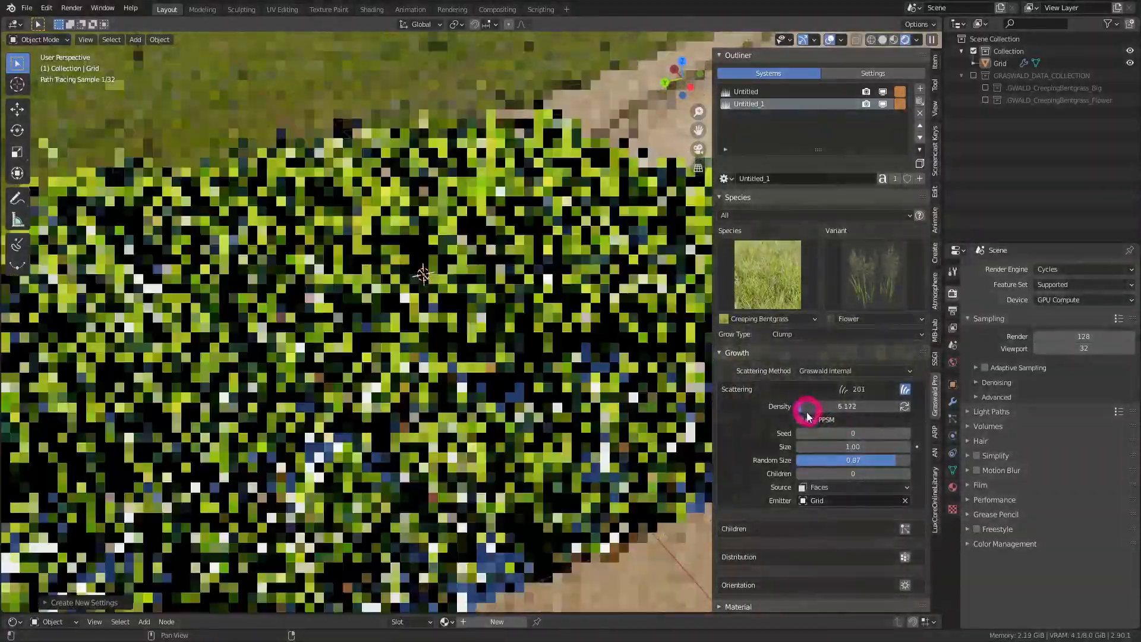
{"action": "middle_click_drag", "start_coordinate": [591, 319], "coordinate": [637, 262]}
{"action": "left_click_drag", "start_coordinate": [824, 410], "coordinate": [805, 402]}
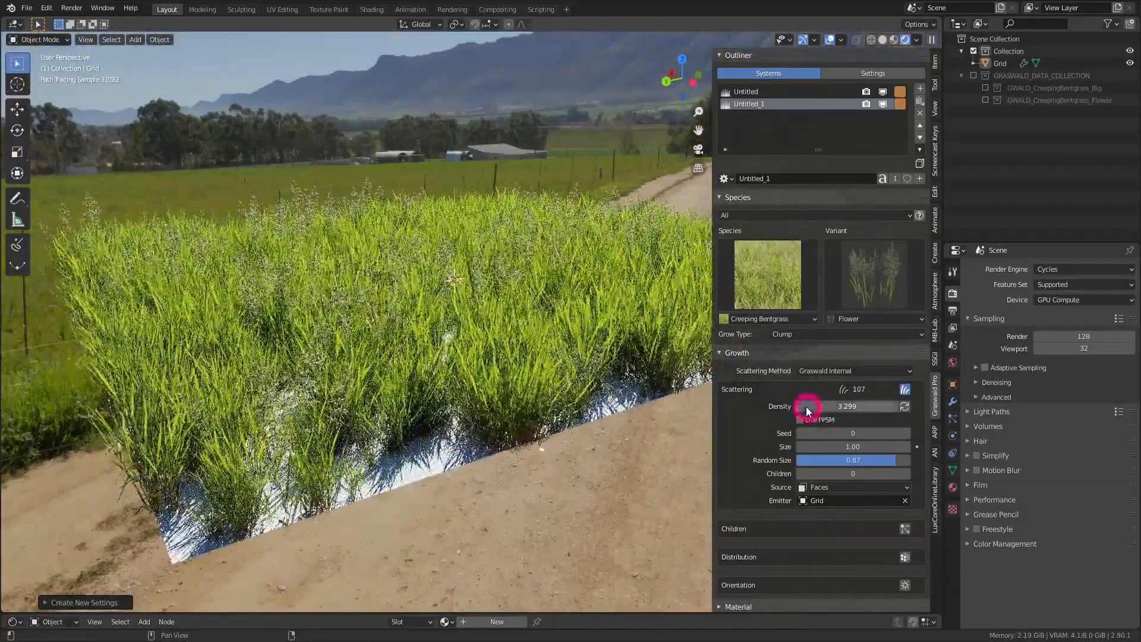
{"action": "middle_click_drag", "start_coordinate": [659, 341], "coordinate": [672, 289]}
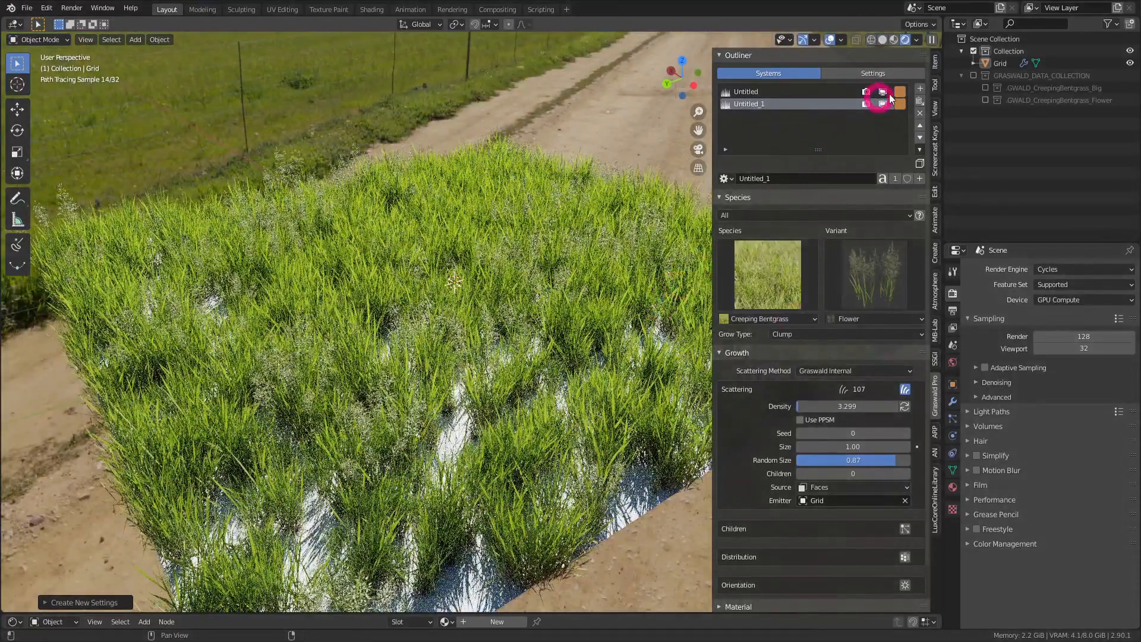
Add a third scattering system with new settings and choose Creeping Bentgrass as its species.
{"action": "left_click", "coordinate": [920, 88]}
{"action": "left_click", "coordinate": [790, 176]}
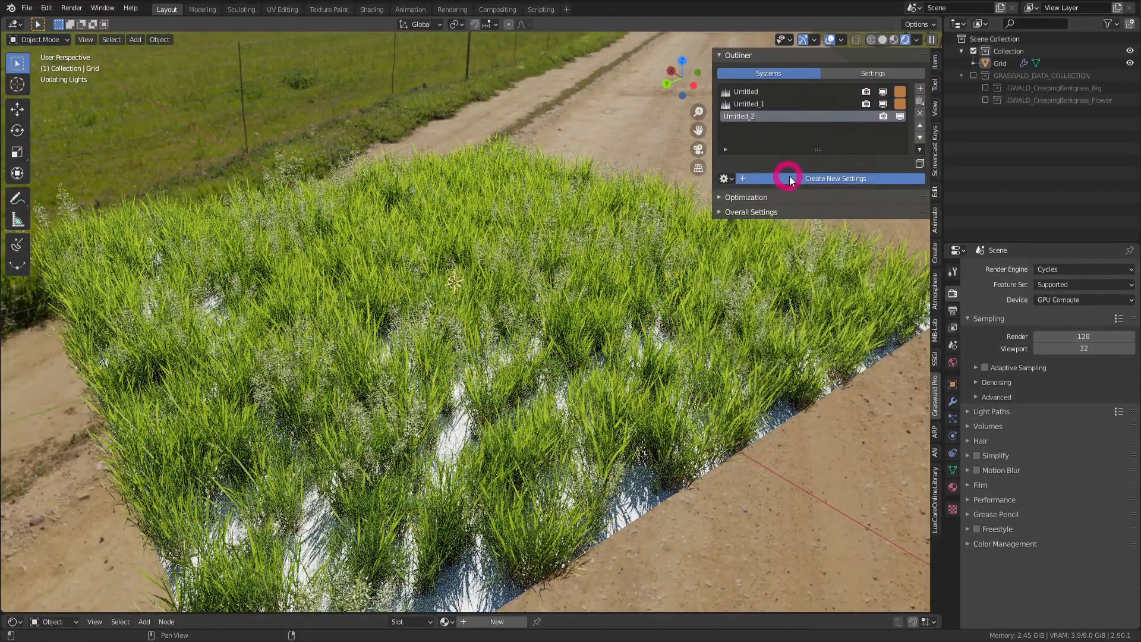
{"action": "left_click", "coordinate": [752, 273]}
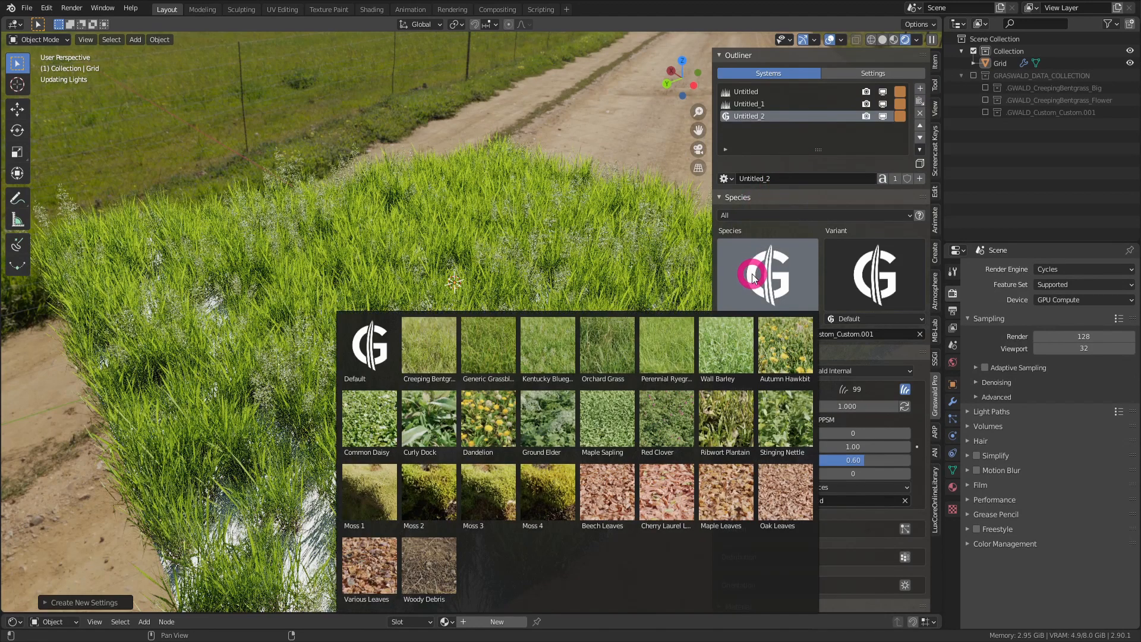
{"action": "left_click", "coordinate": [429, 351]}
Set the third system's variant to Small and its scattering Density to 33.184.
{"action": "left_click", "coordinate": [873, 284]}
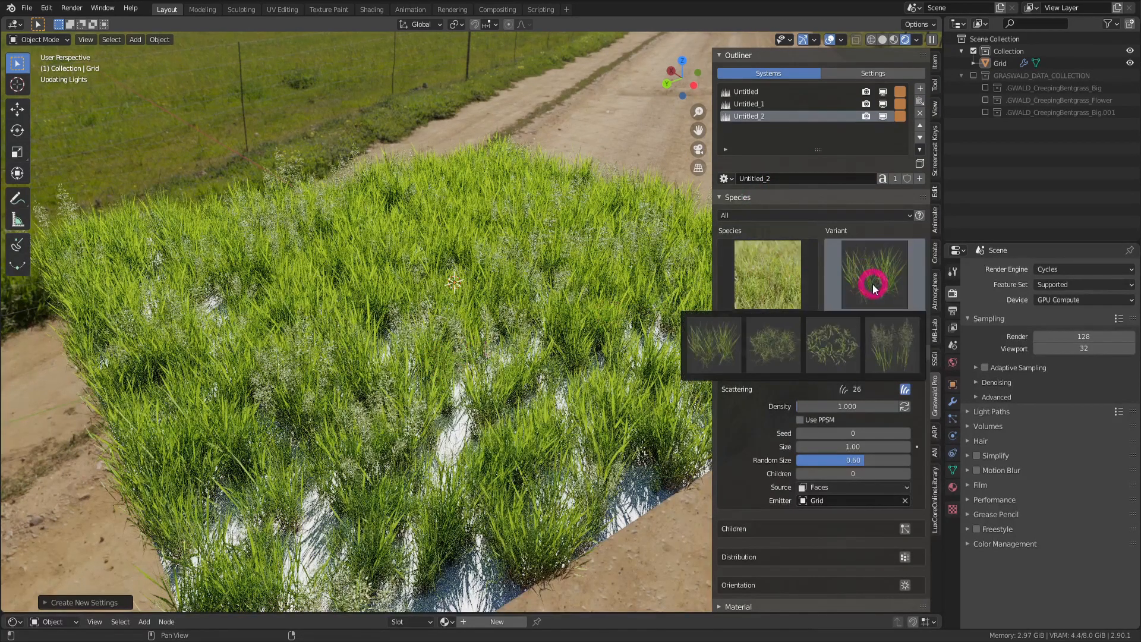
{"action": "left_click", "coordinate": [781, 349]}
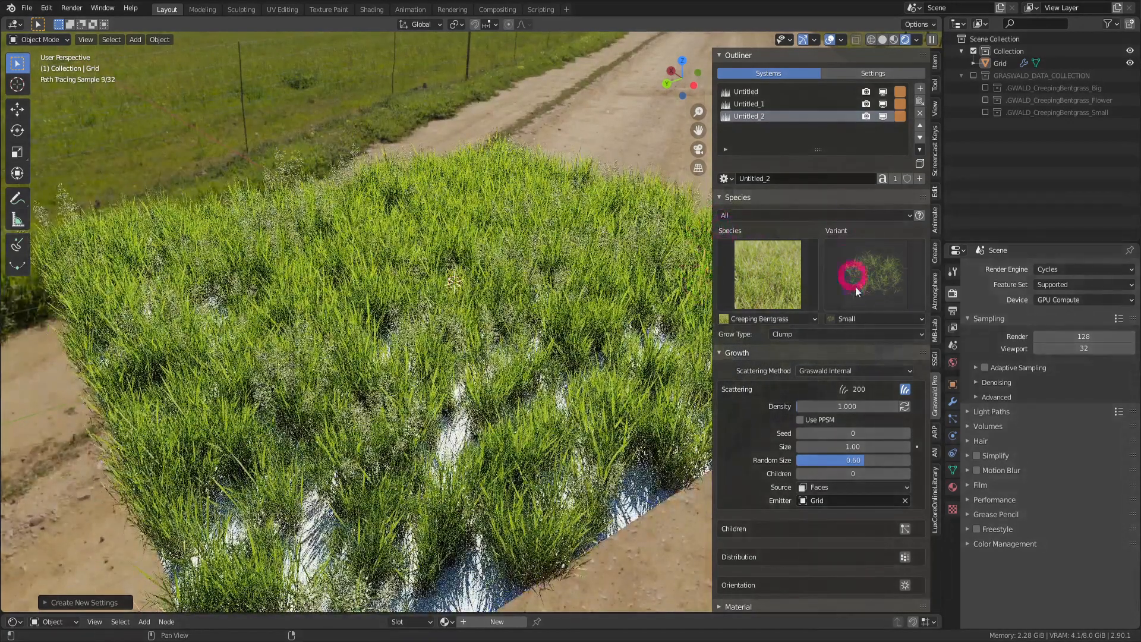
{"action": "left_click_drag", "start_coordinate": [803, 406], "coordinate": [839, 410]}
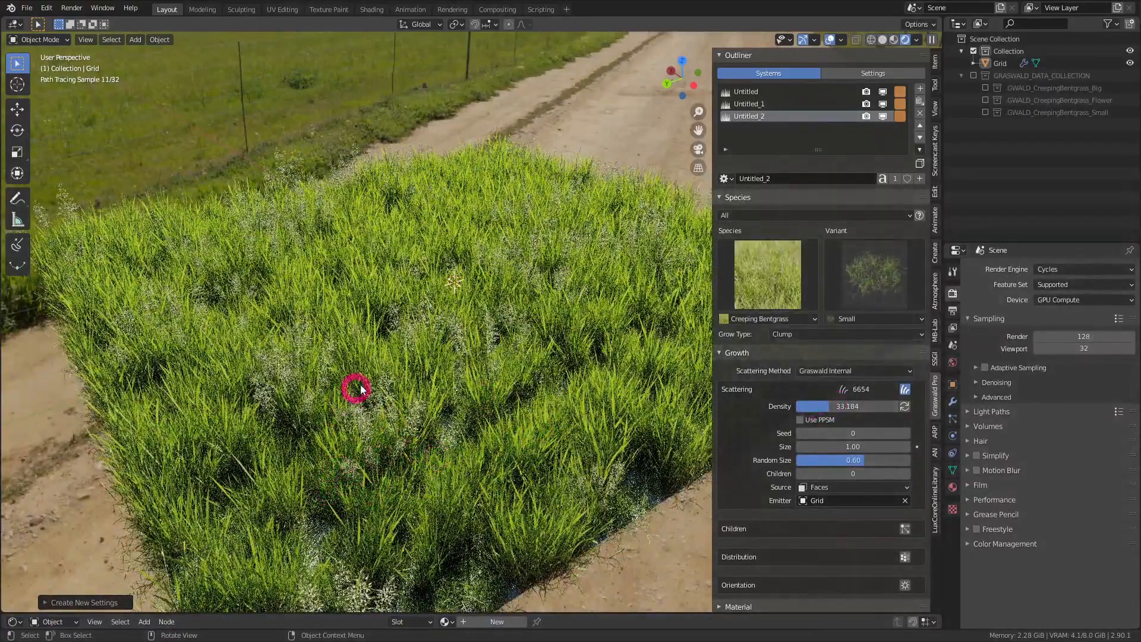
Examine the combined Big, Flower and Small grass layers on the grid from several angles.
{"action": "middle_click_drag", "start_coordinate": [457, 416], "coordinate": [553, 390]}
{"action": "middle_click_drag", "start_coordinate": [599, 357], "coordinate": [517, 365]}
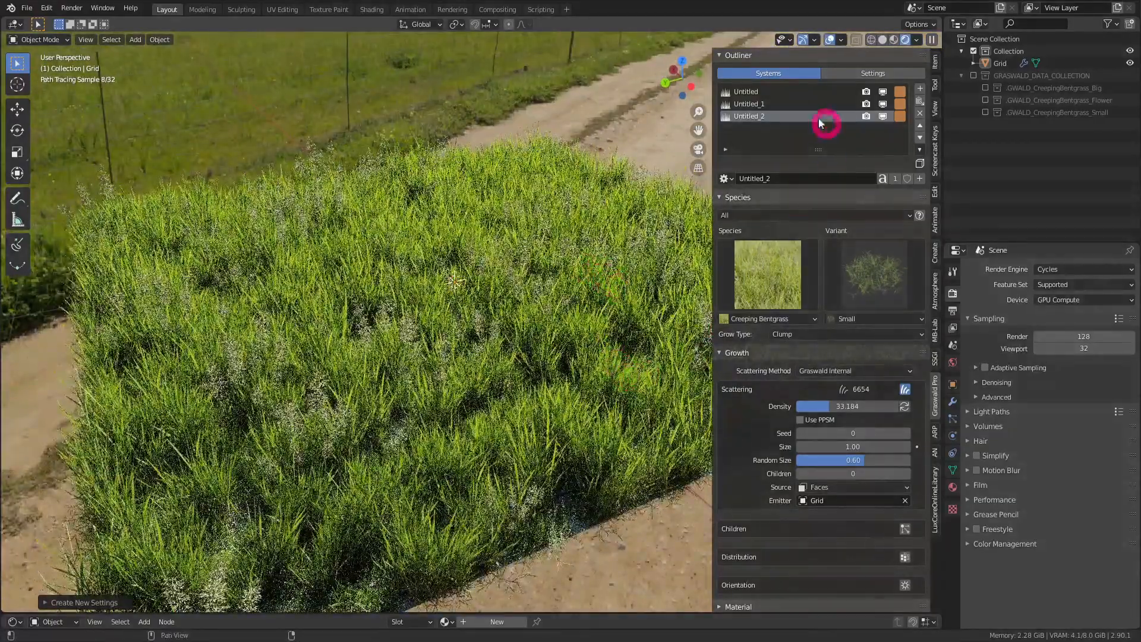
{"action": "middle_click_drag", "start_coordinate": [561, 300], "coordinate": [582, 351]}
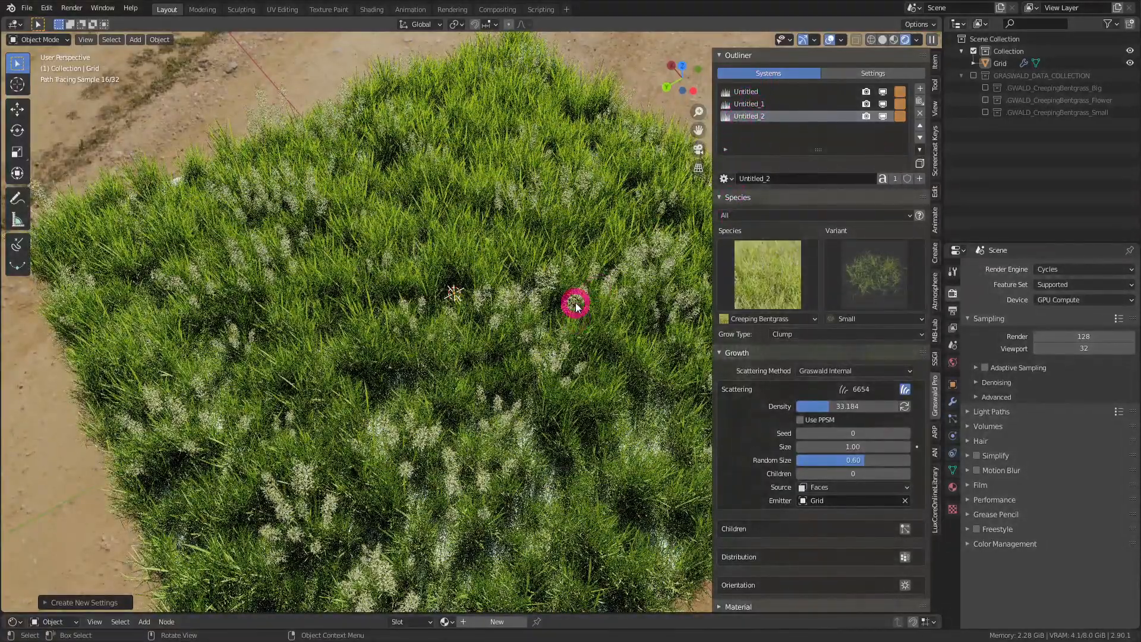
{"action": "middle_click_drag", "start_coordinate": [575, 304], "coordinate": [463, 319]}
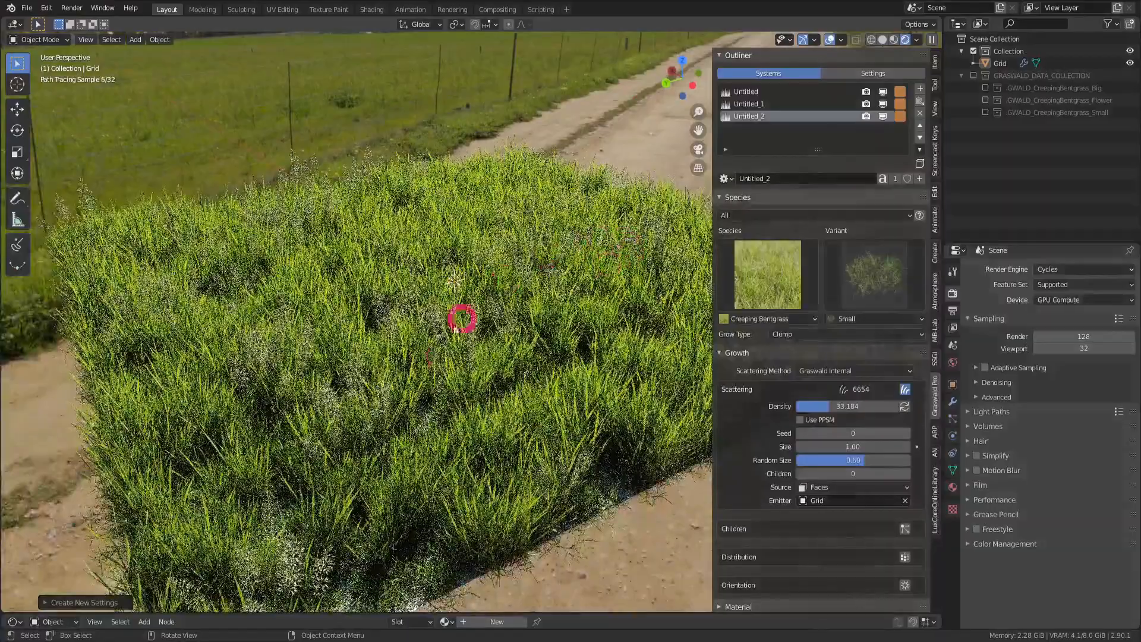
{"action": "middle_click_drag", "start_coordinate": [577, 304], "coordinate": [464, 255]}
{"action": "middle_click_drag", "start_coordinate": [579, 288], "coordinate": [486, 283]}
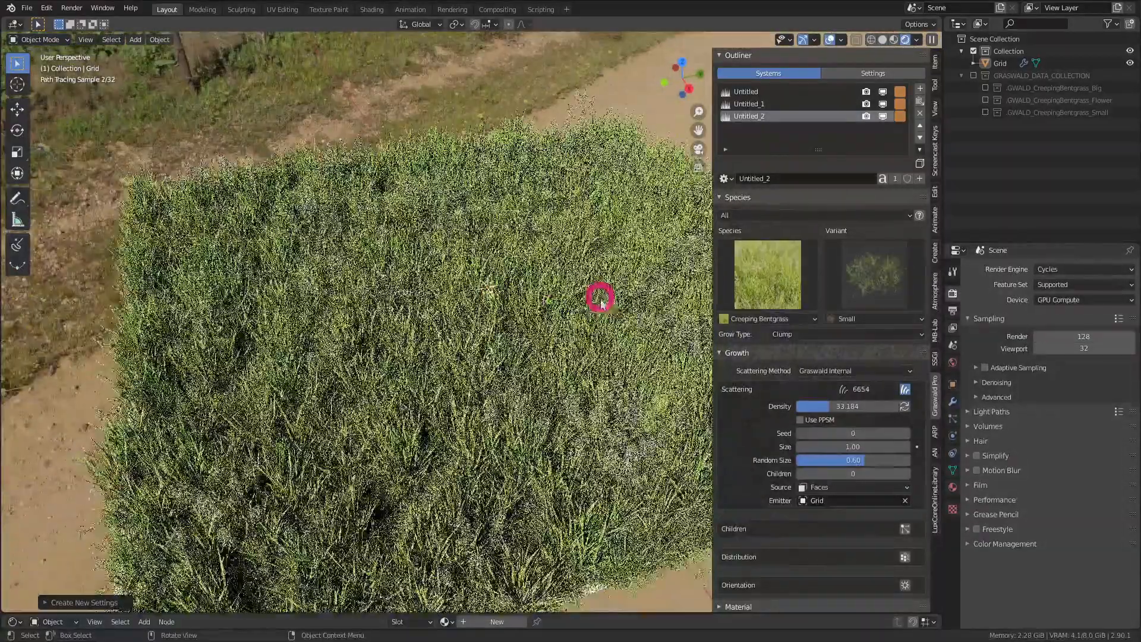
{"action": "middle_click_drag", "start_coordinate": [635, 324], "coordinate": [598, 238]}
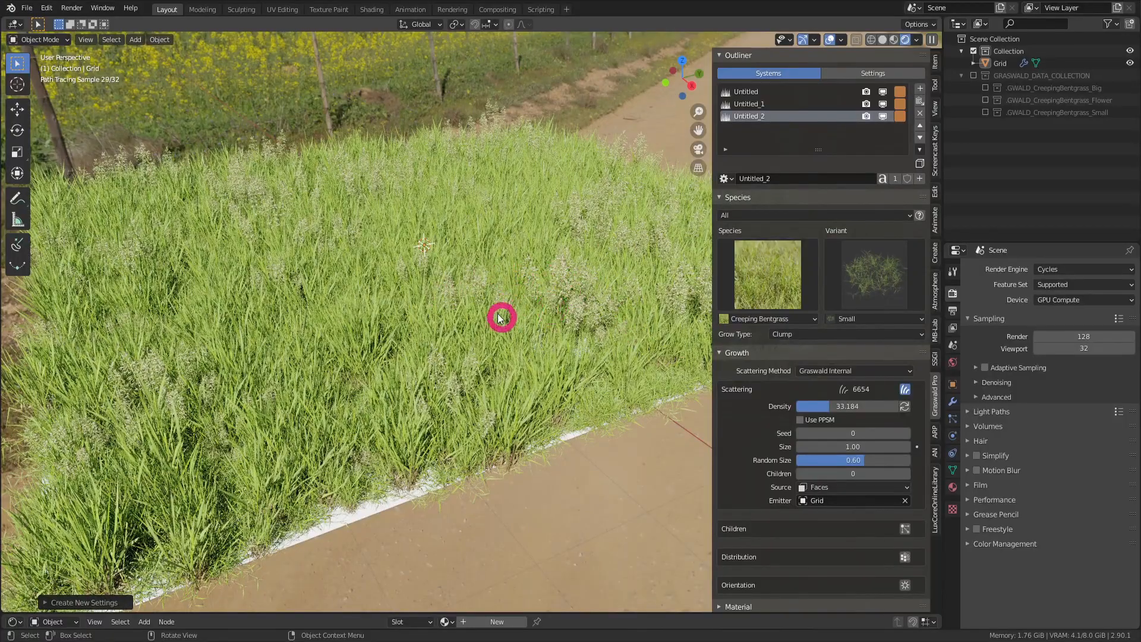
{"action": "middle_click_drag", "start_coordinate": [499, 318], "coordinate": [625, 294]}
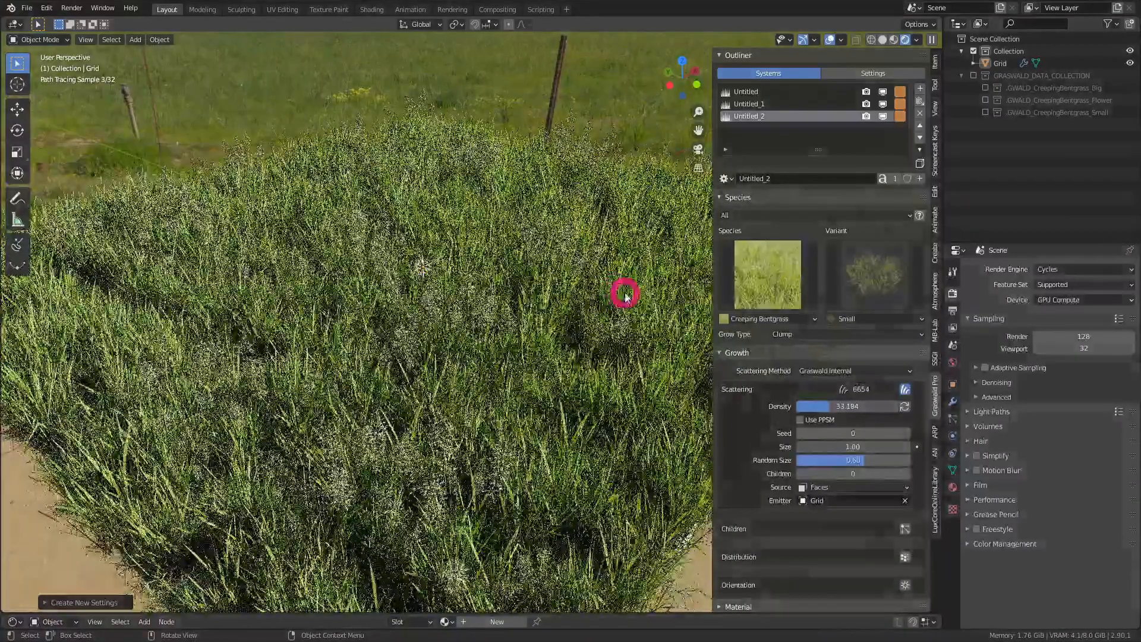
Automatically rename the Small, Flower and Big scattering systems after their species and variant.
{"action": "left_click", "coordinate": [762, 117]}
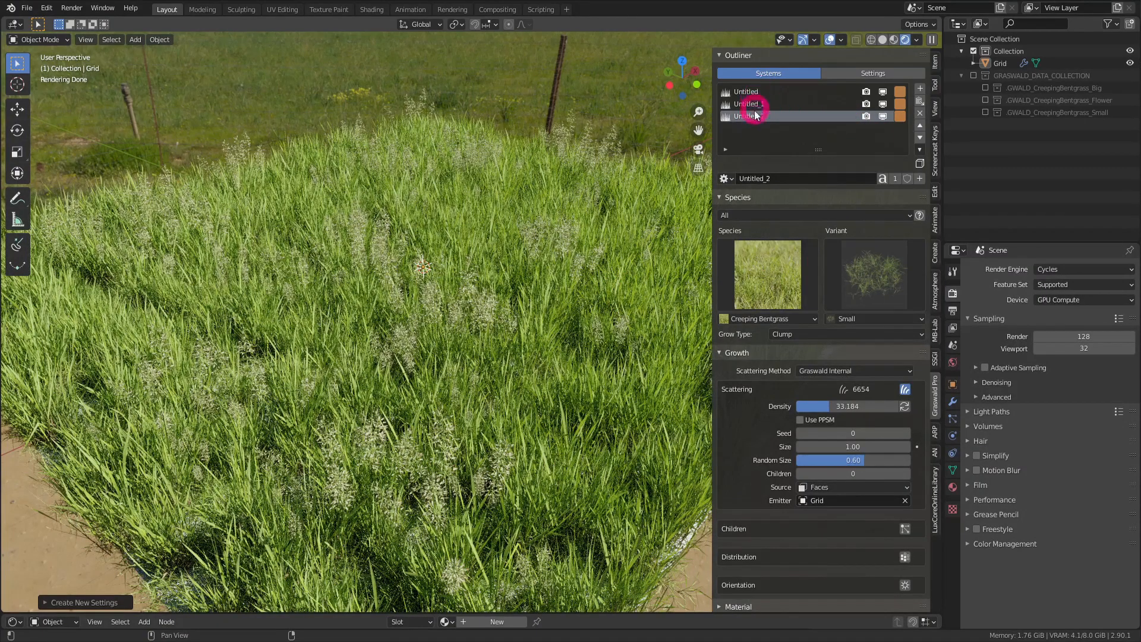
{"action": "left_click", "coordinate": [764, 117]}
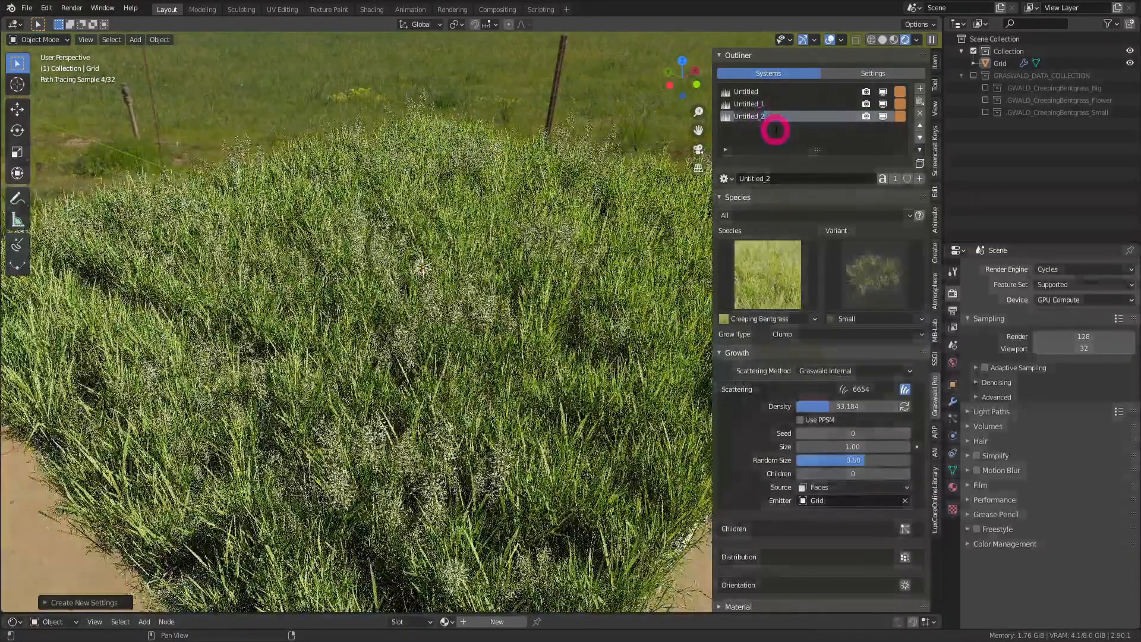
{"action": "left_click", "coordinate": [765, 118]}
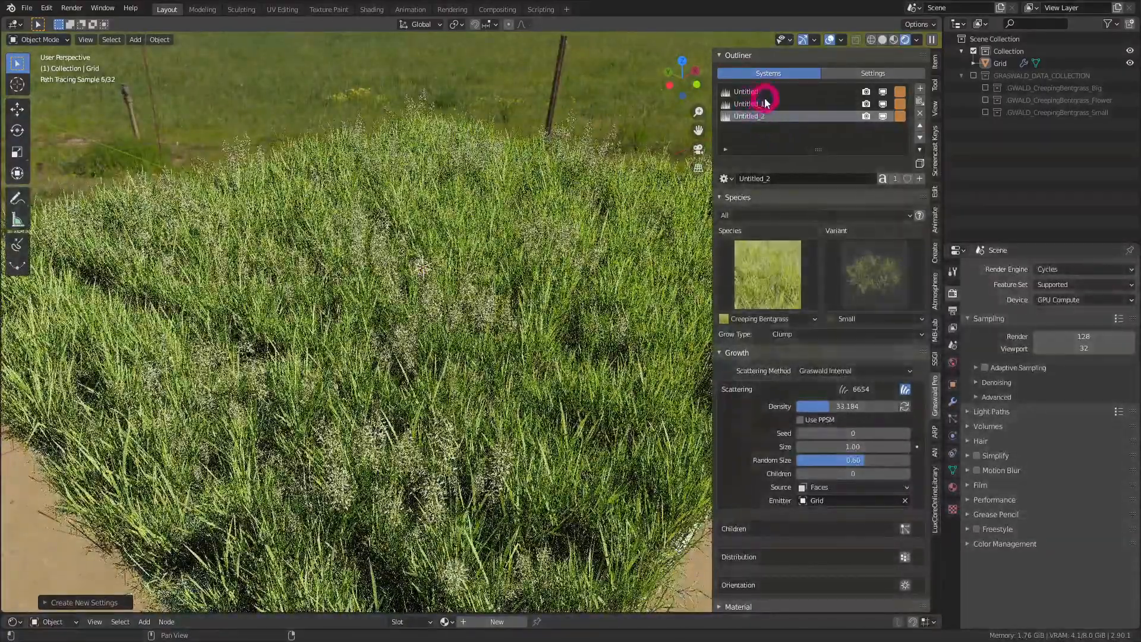
{"action": "left_click", "coordinate": [882, 179]}
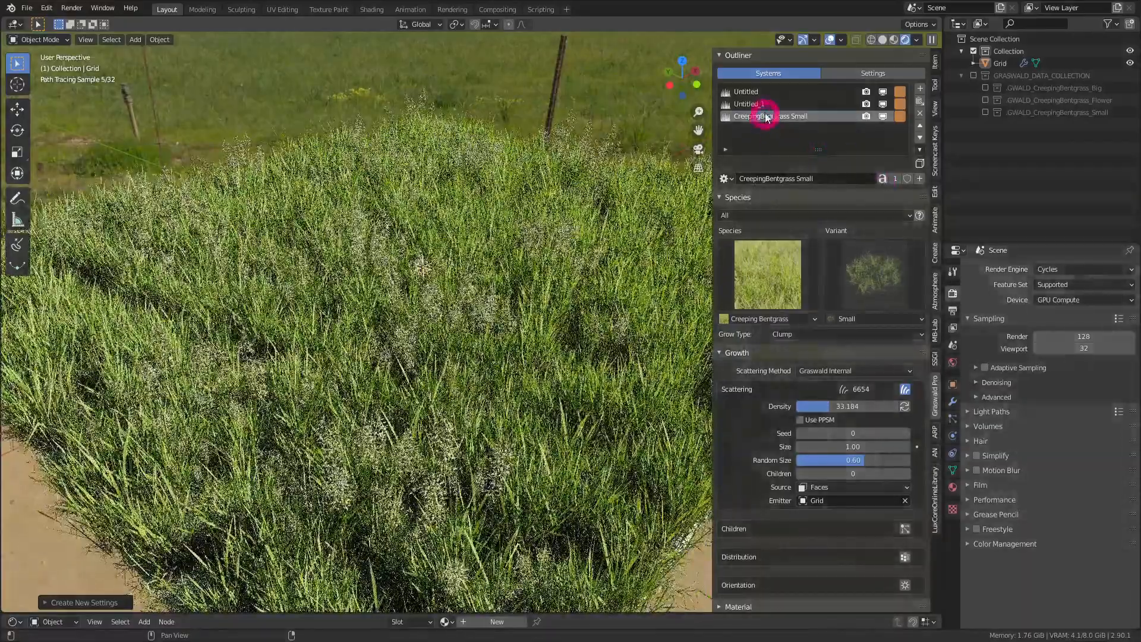
{"action": "left_click", "coordinate": [750, 105]}
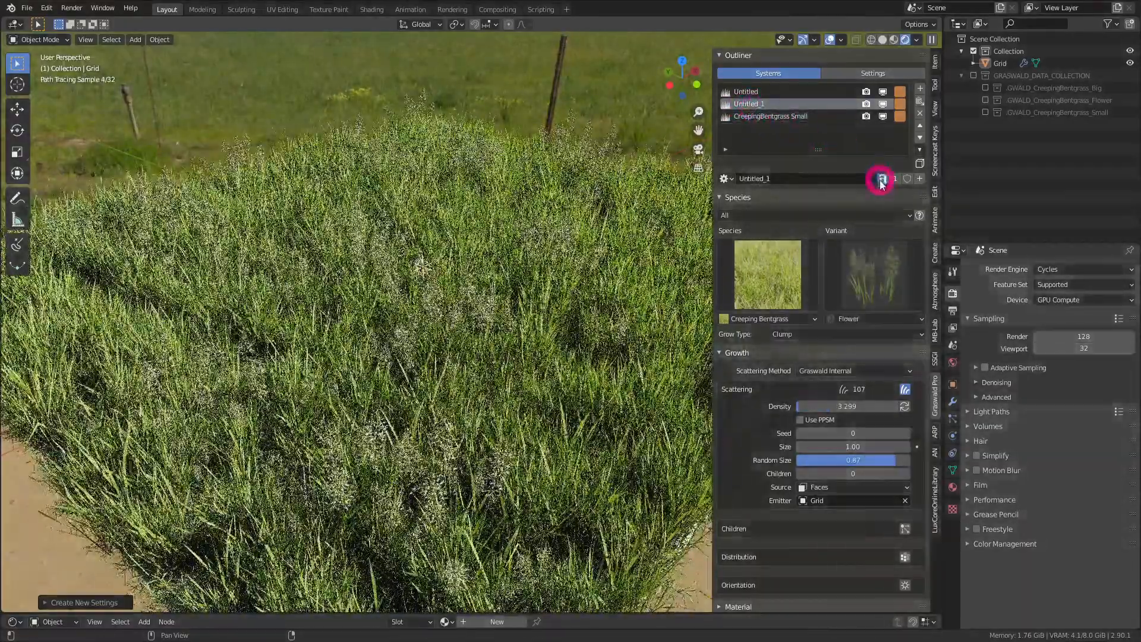
{"action": "left_click", "coordinate": [876, 178]}
{"action": "left_click", "coordinate": [769, 92]}
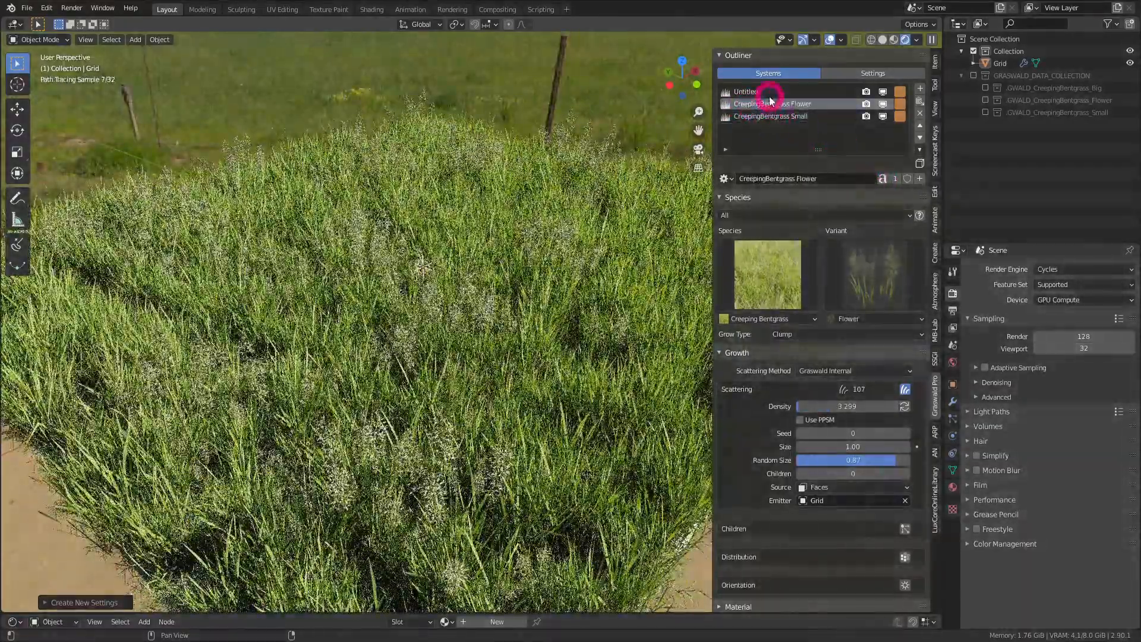
{"action": "left_click", "coordinate": [884, 180]}
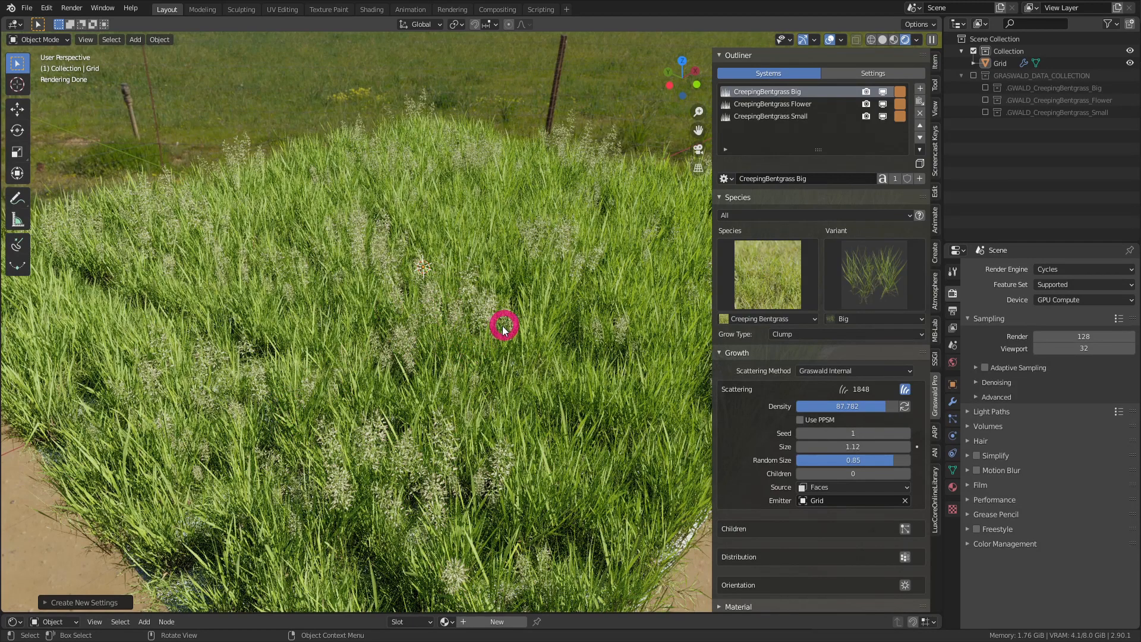
Open the Big system's material settings in place of its growth settings and show the advanced options.
{"action": "left_click", "coordinate": [727, 354]}
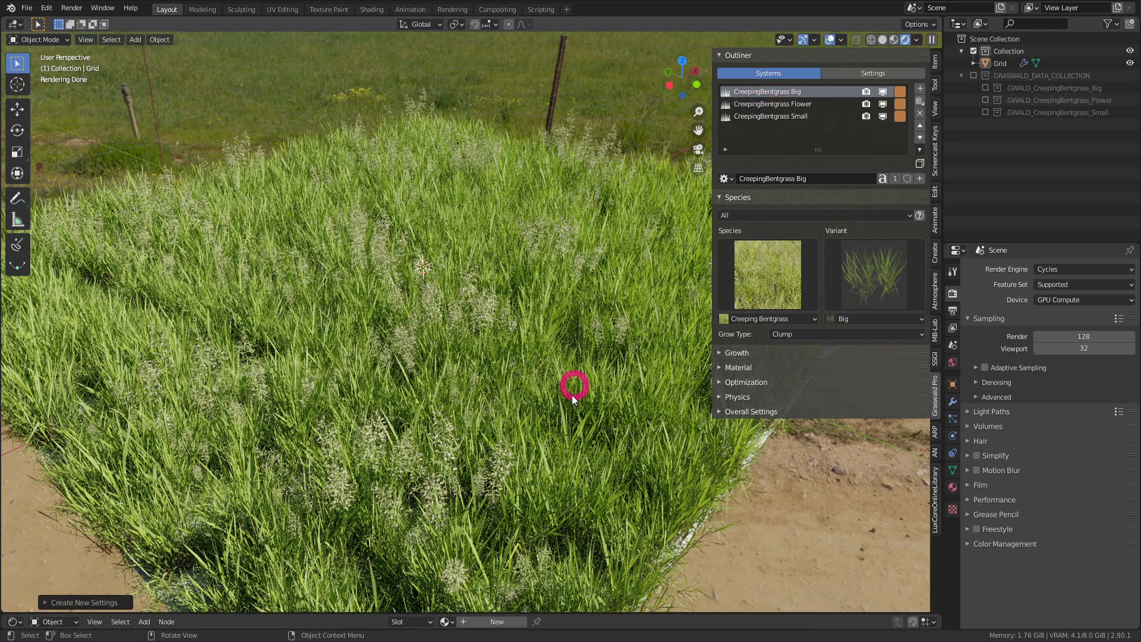
{"action": "left_click", "coordinate": [748, 368]}
{"action": "scroll", "coordinate": [797, 333], "scroll_direction": "down", "scroll_amount": 3}
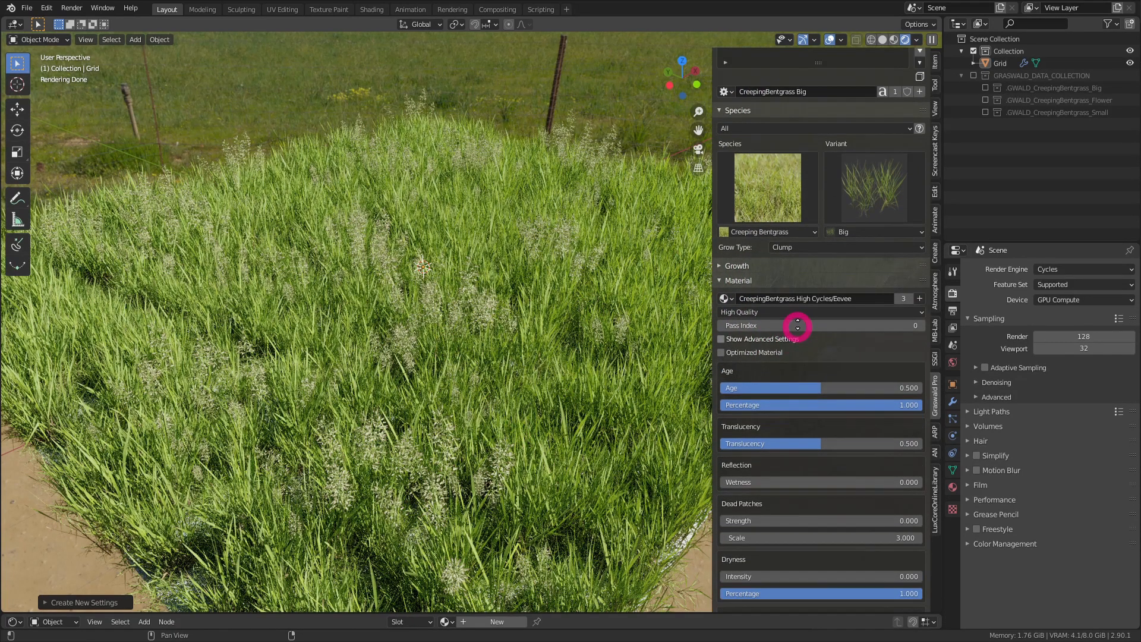
{"action": "scroll", "coordinate": [798, 325], "scroll_direction": "down", "scroll_amount": 3}
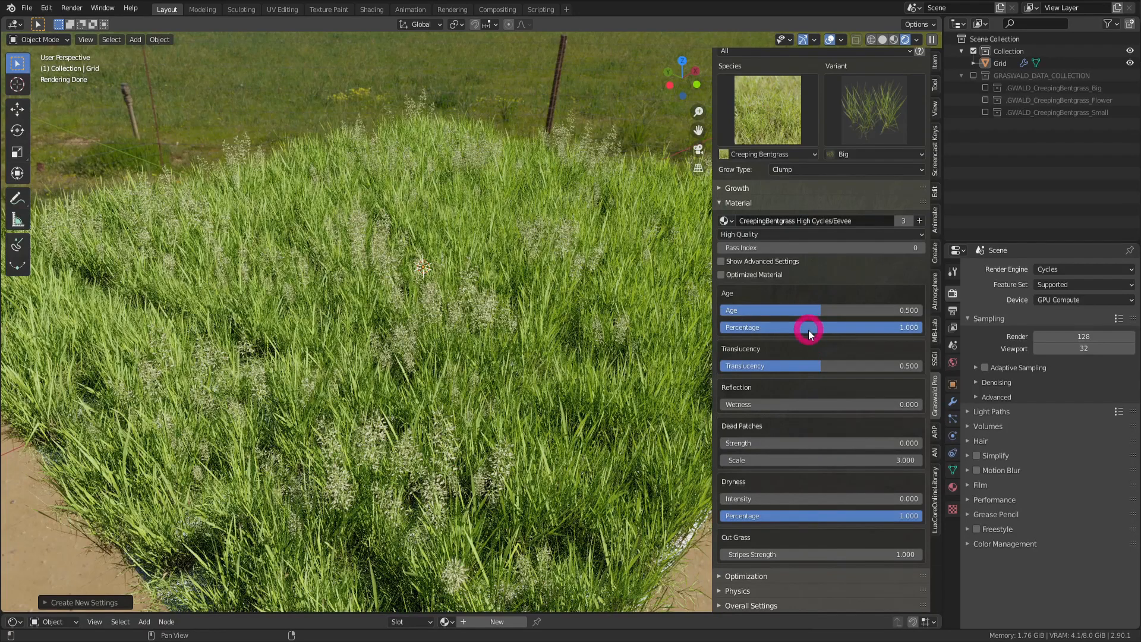
{"action": "left_click", "coordinate": [768, 262]}
{"action": "scroll", "coordinate": [786, 407], "scroll_direction": "down", "scroll_amount": 12}
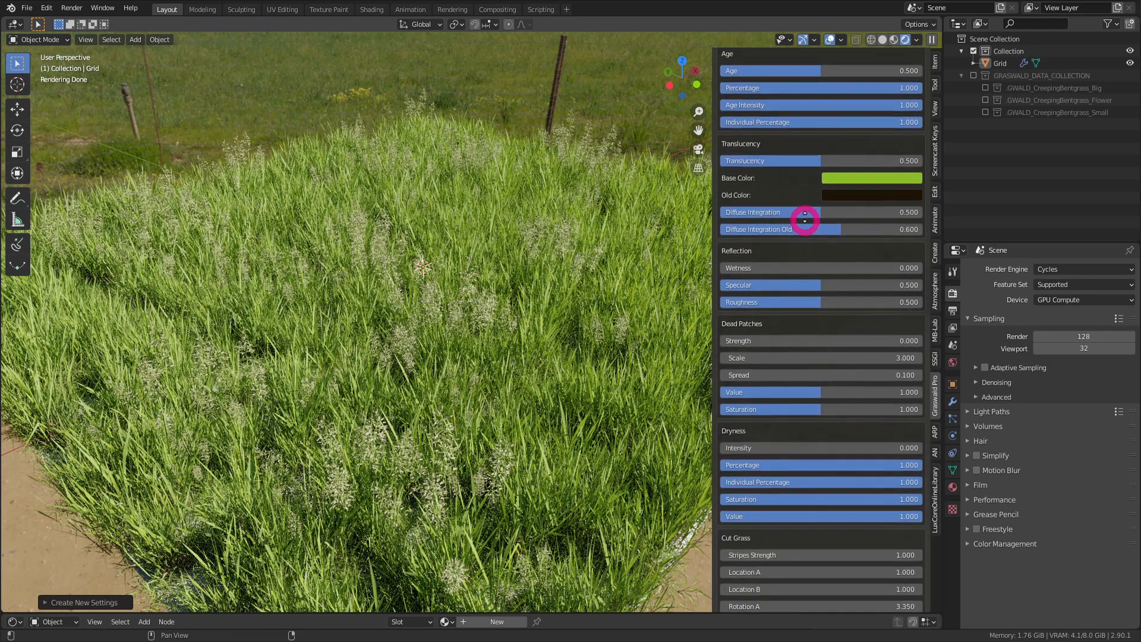
{"action": "scroll", "coordinate": [802, 297], "scroll_direction": "down", "scroll_amount": 7}
{"action": "scroll", "coordinate": [821, 179], "scroll_direction": "up", "scroll_amount": 12}
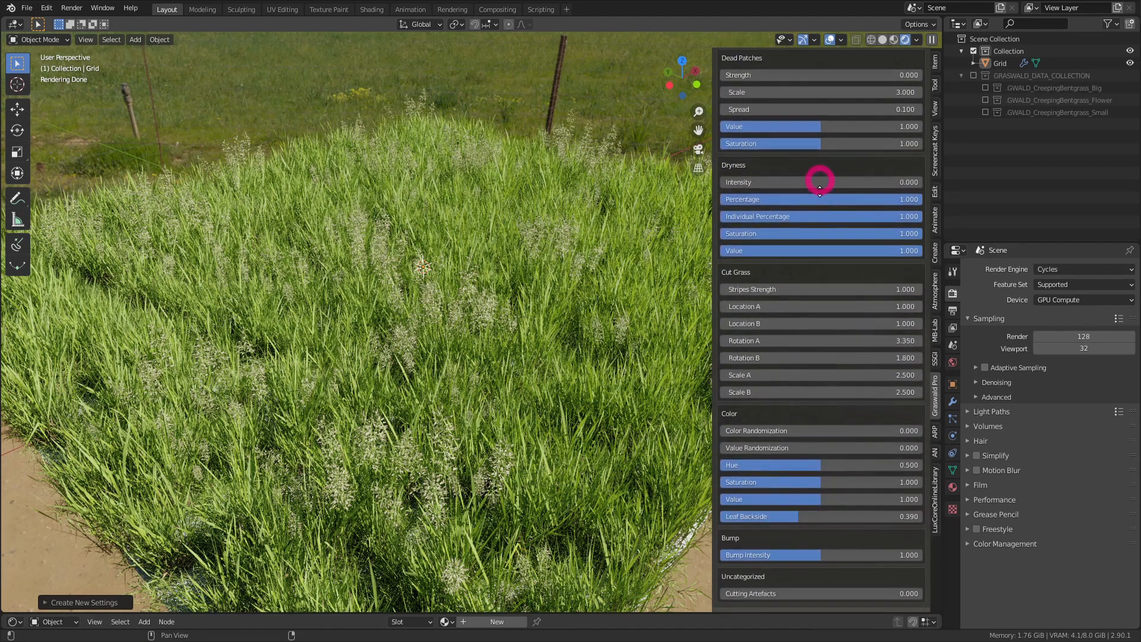
{"action": "scroll", "coordinate": [793, 510], "scroll_direction": "up", "scroll_amount": 8}
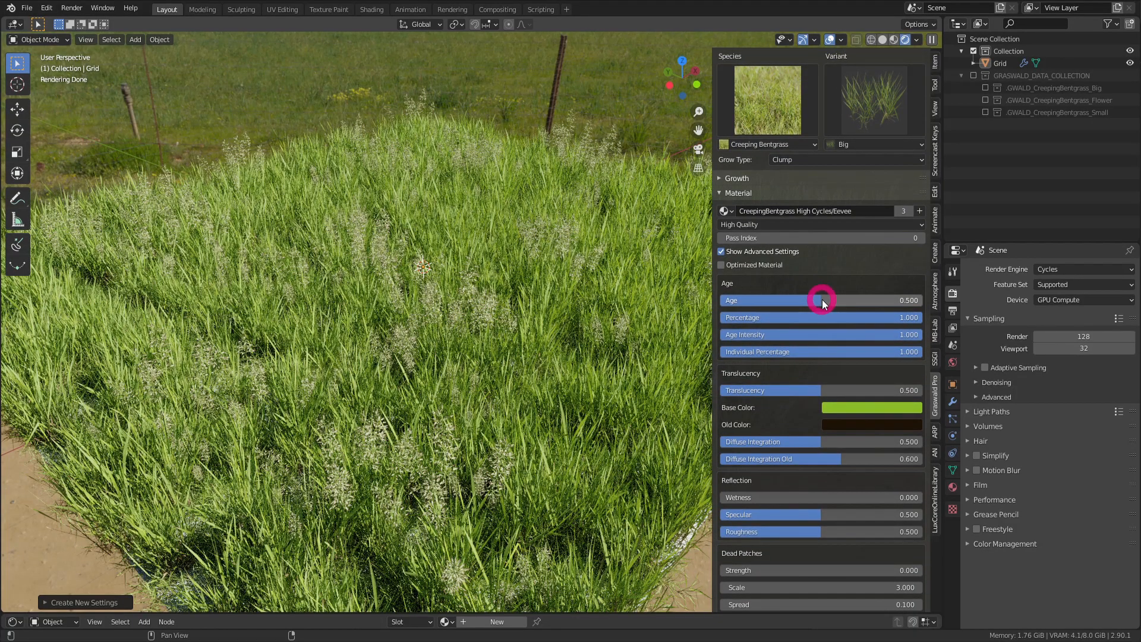
Try Age values of 0.877, 0.094, 0.716 and 0.740 on the Creeping Bentgrass material.
{"action": "mouse_move", "coordinate": [822, 298]}
{"action": "left_mouse_down"}
{"action": "mouse_move", "coordinate": [805, 301]}
{"action": "mouse_move", "coordinate": [887, 304]}
{"action": "left_mouse_up"}
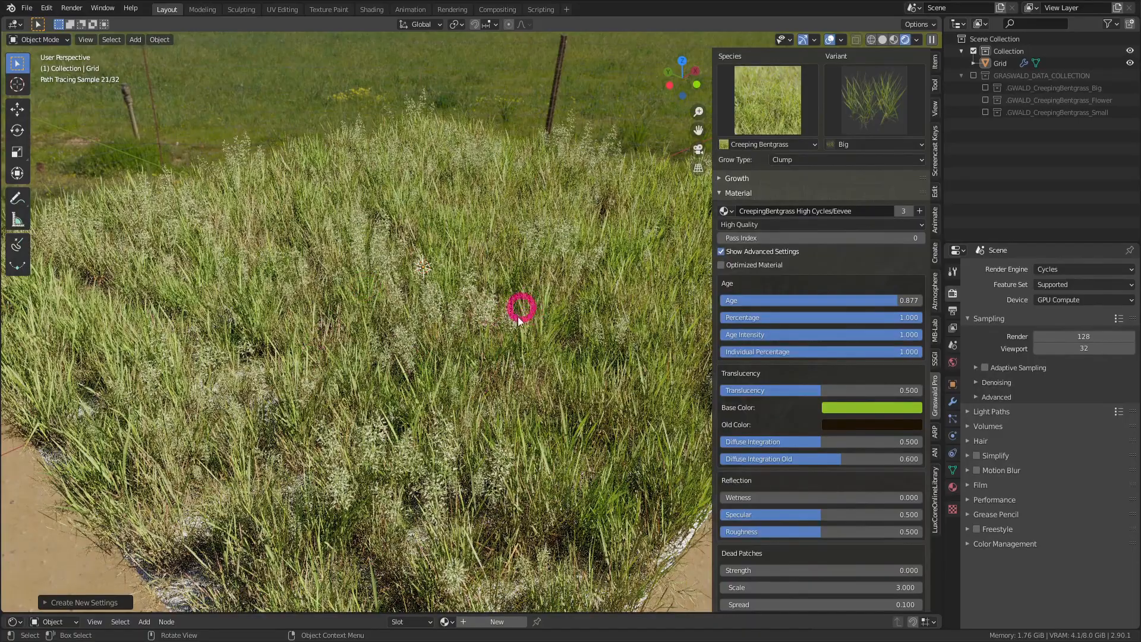
{"action": "left_click_drag", "start_coordinate": [887, 302], "coordinate": [736, 304]}
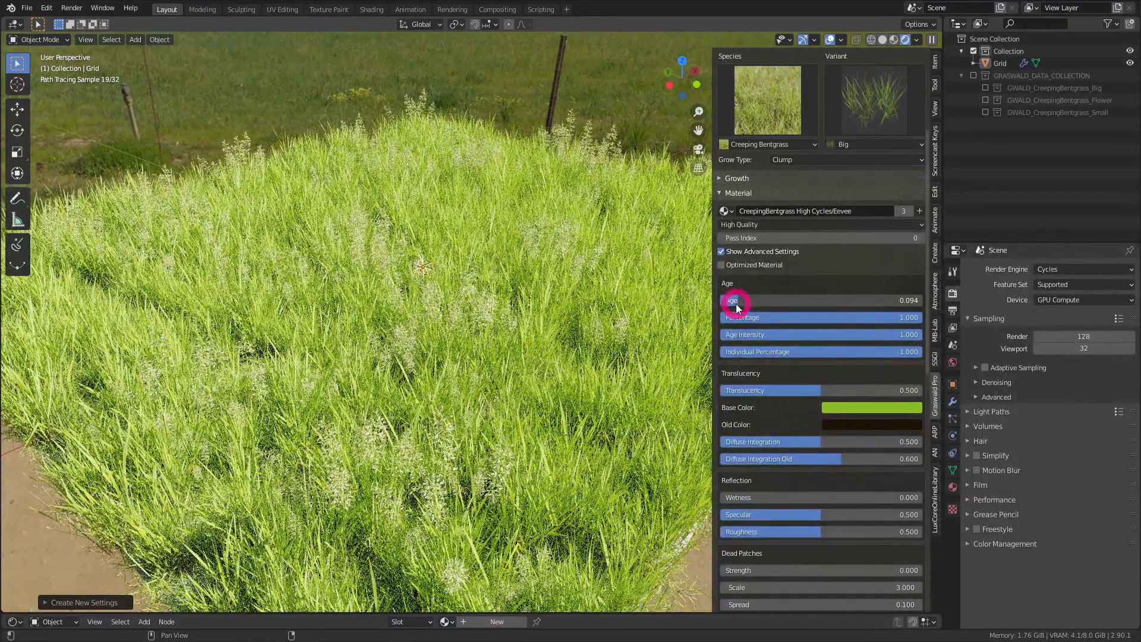
{"action": "left_click_drag", "start_coordinate": [736, 304], "coordinate": [737, 305]}
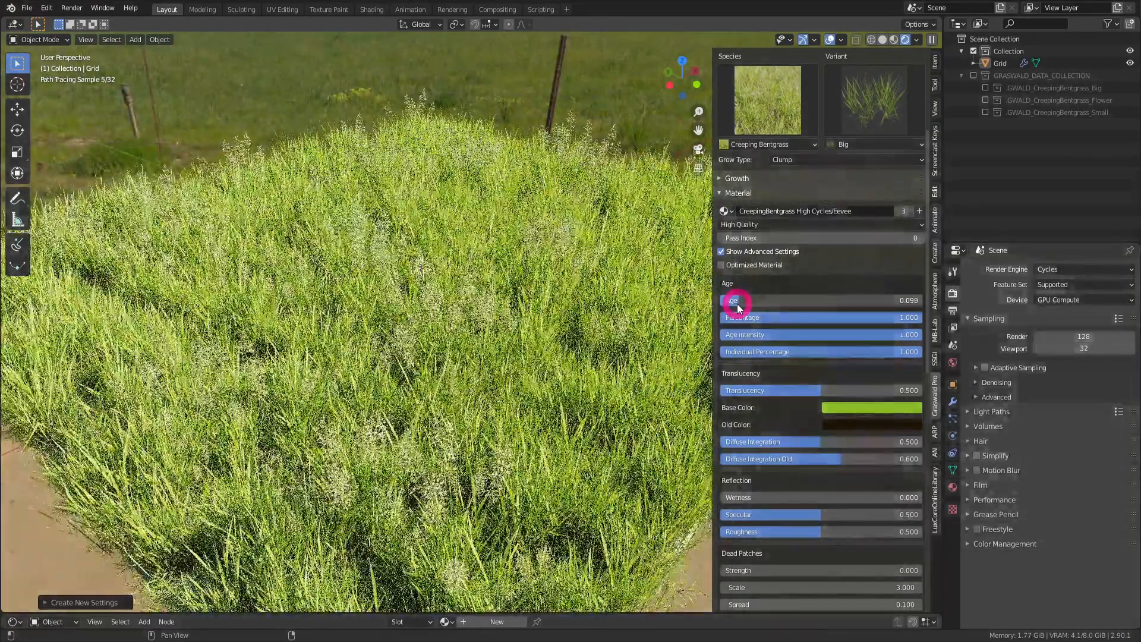
{"action": "mouse_move", "coordinate": [737, 304]}
{"action": "left_mouse_down"}
{"action": "mouse_move", "coordinate": [872, 314]}
{"action": "mouse_move", "coordinate": [866, 306]}
{"action": "mouse_move", "coordinate": [858, 319]}
{"action": "left_mouse_up"}
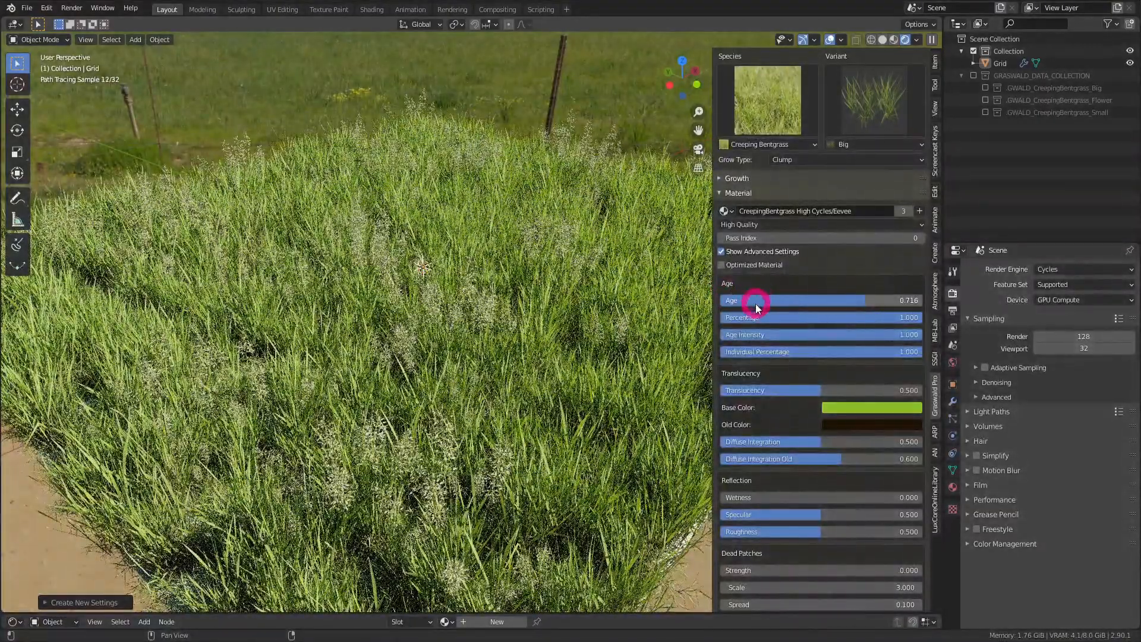
{"action": "left_click_drag", "start_coordinate": [864, 304], "coordinate": [913, 323]}
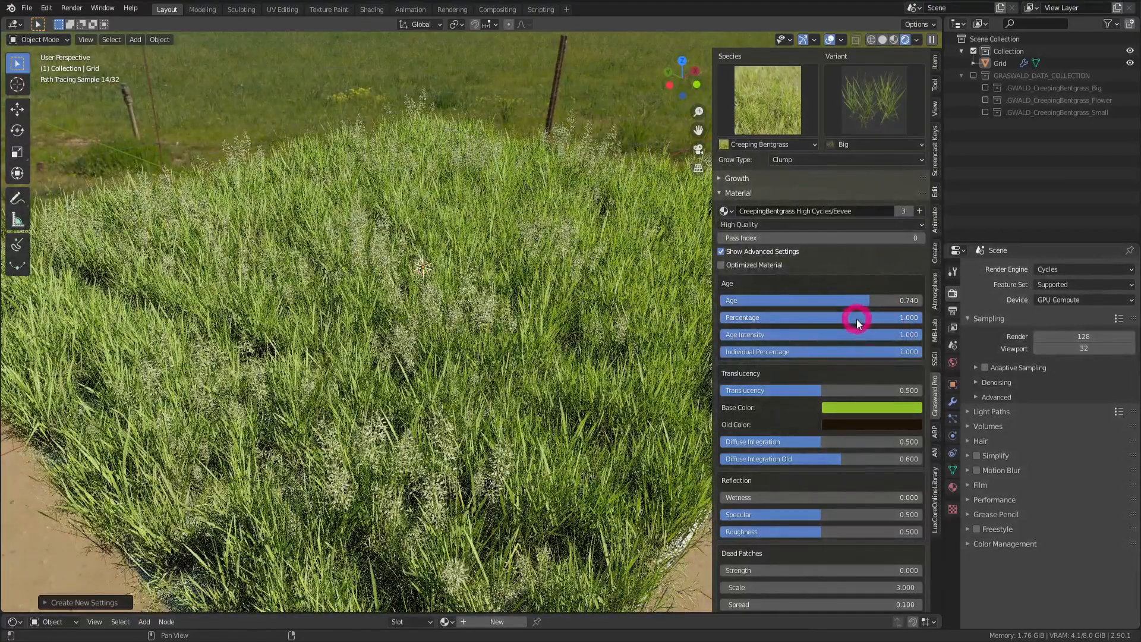
{"action": "mouse_move", "coordinate": [858, 316]}
{"action": "left_mouse_down"}
{"action": "mouse_move", "coordinate": [858, 301]}
{"action": "mouse_move", "coordinate": [865, 311]}
{"action": "left_mouse_up"}
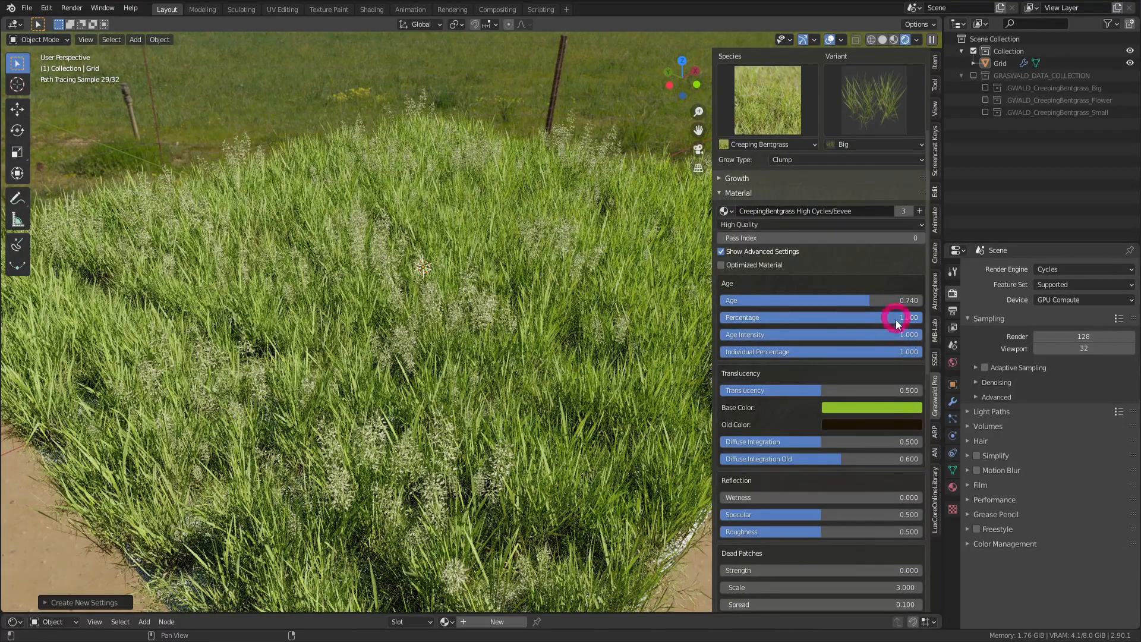
Set the Creeping Bentgrass material's Translucency to 0.635 and its Age to 0.789.
{"action": "scroll", "coordinate": [892, 321], "scroll_direction": "down", "scroll_amount": 1}
{"action": "left_click_drag", "start_coordinate": [916, 301], "coordinate": [799, 337]}
{"action": "middle_click_drag", "start_coordinate": [799, 338], "coordinate": [752, 280]}
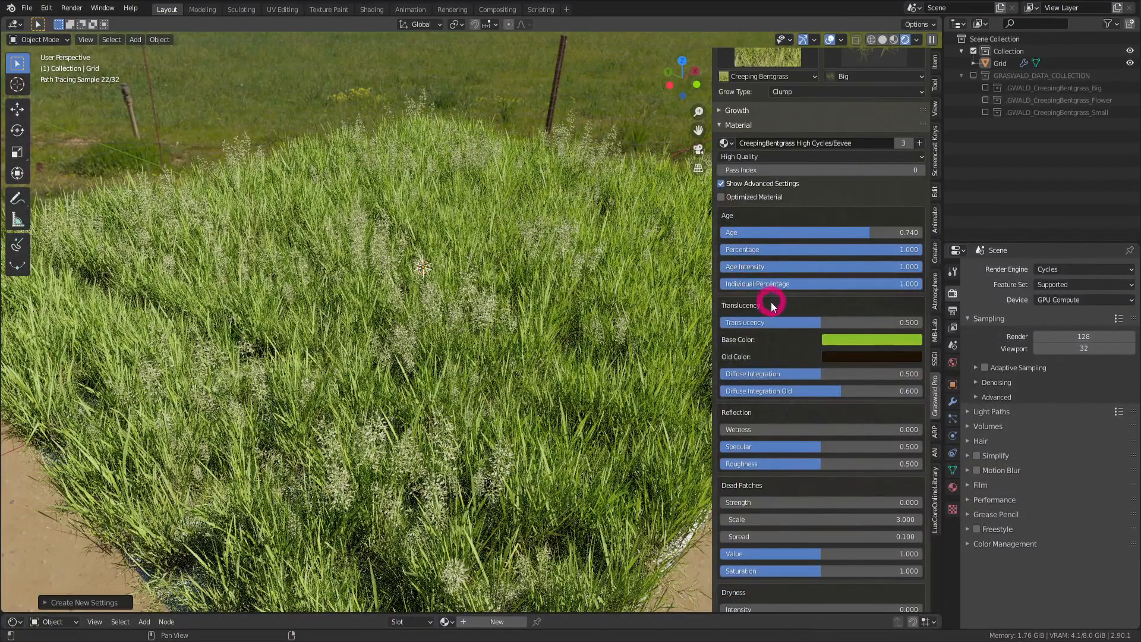
{"action": "middle_click_drag", "start_coordinate": [772, 301], "coordinate": [816, 271]}
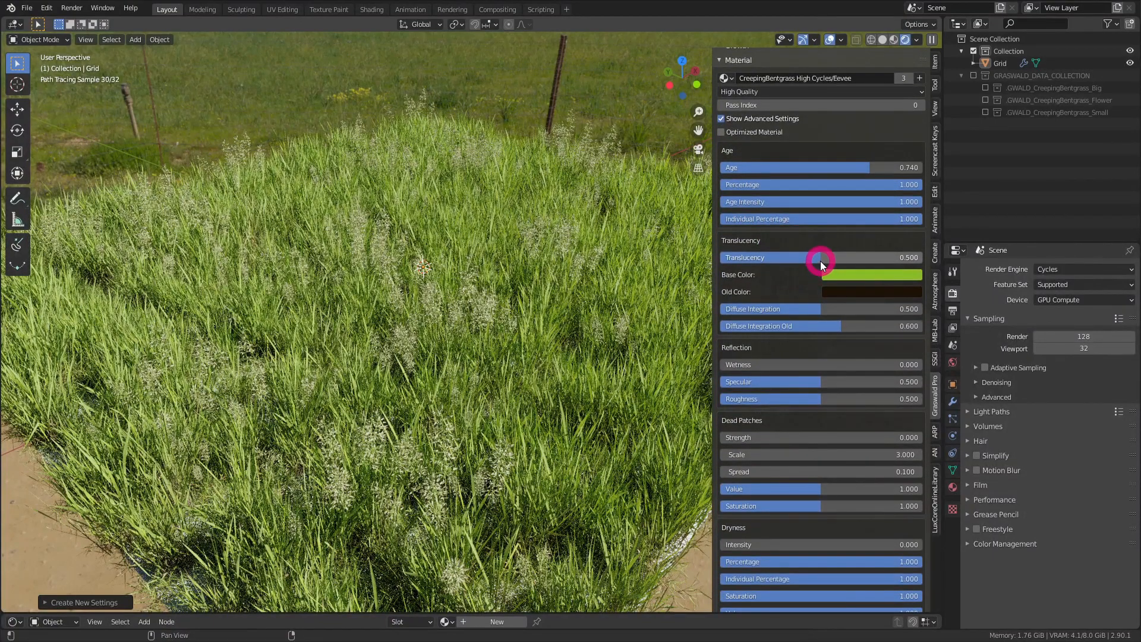
{"action": "mouse_move", "coordinate": [821, 259]}
{"action": "left_mouse_down"}
{"action": "mouse_move", "coordinate": [891, 261]}
{"action": "mouse_move", "coordinate": [781, 274]}
{"action": "mouse_move", "coordinate": [858, 269]}
{"action": "mouse_move", "coordinate": [849, 280]}
{"action": "left_mouse_up"}
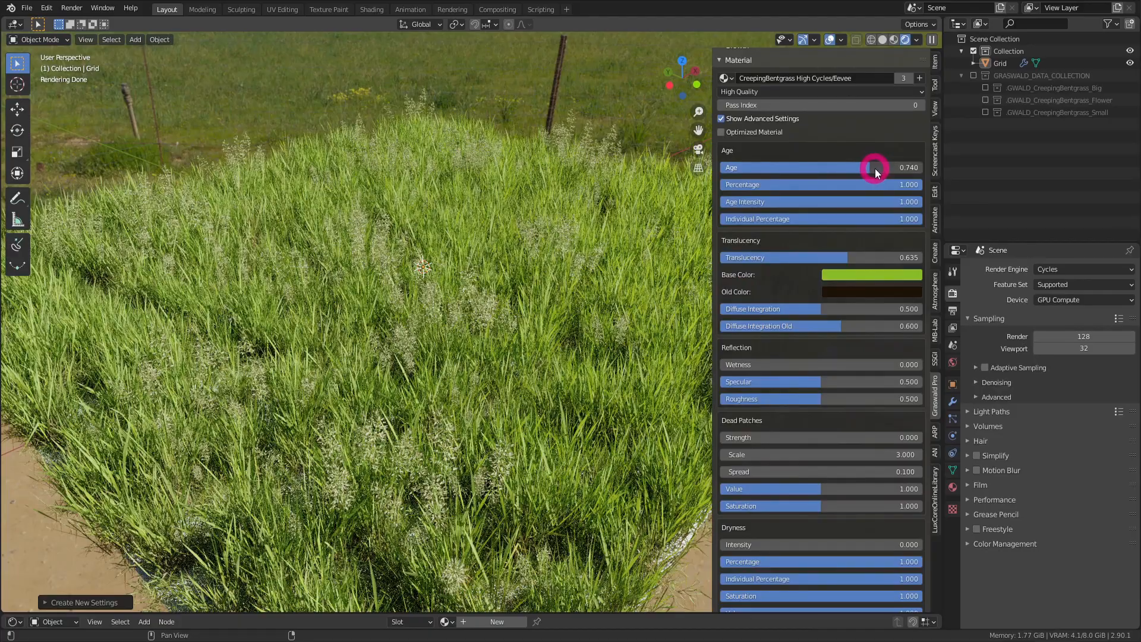
{"action": "left_click_drag", "start_coordinate": [875, 169], "coordinate": [879, 170]}
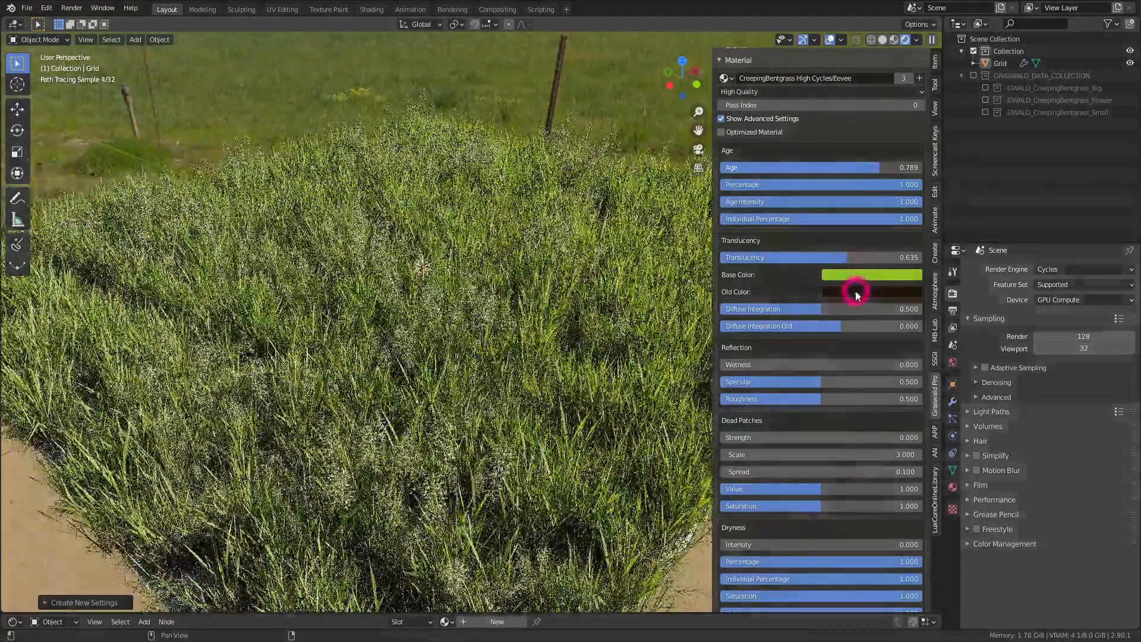
Set the material's reflection values to Wetness 0.386, Specular 0.749 and Roughness 0.462.
{"action": "scroll", "coordinate": [815, 291], "scroll_direction": "down", "scroll_amount": 2}
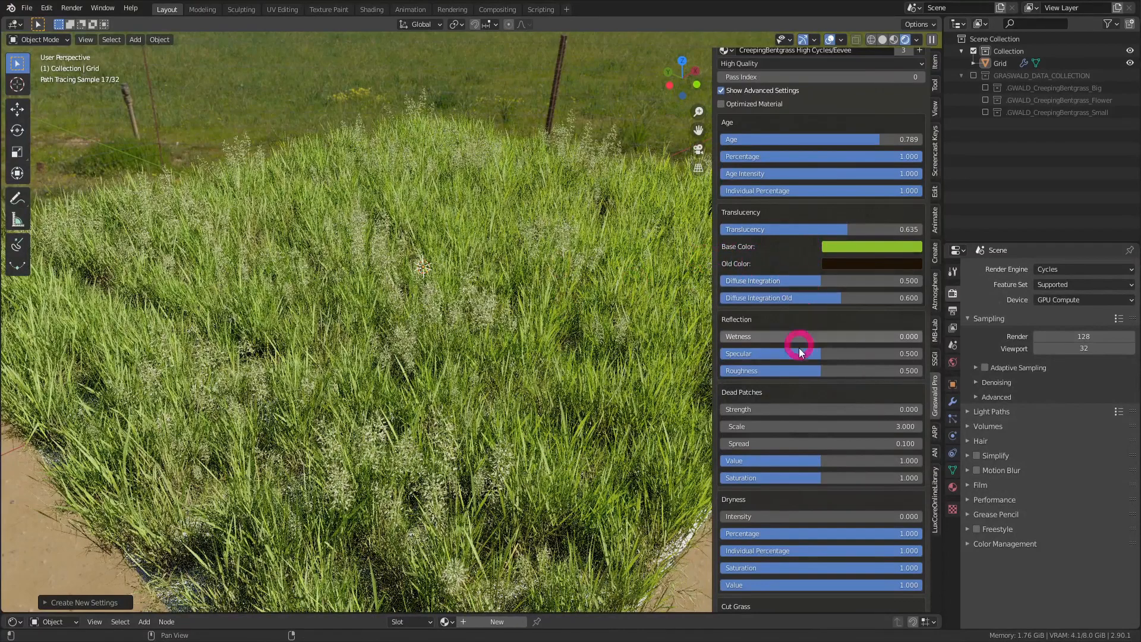
{"action": "scroll", "coordinate": [813, 372], "scroll_direction": "down", "scroll_amount": 3}
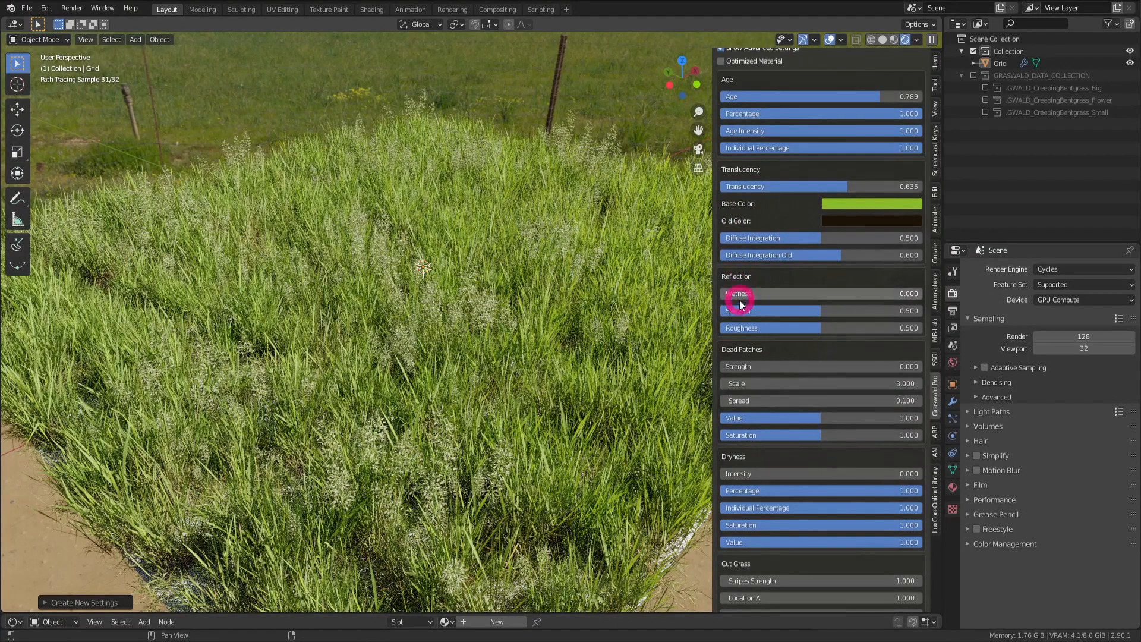
{"action": "left_click_drag", "start_coordinate": [732, 294], "coordinate": [782, 296]}
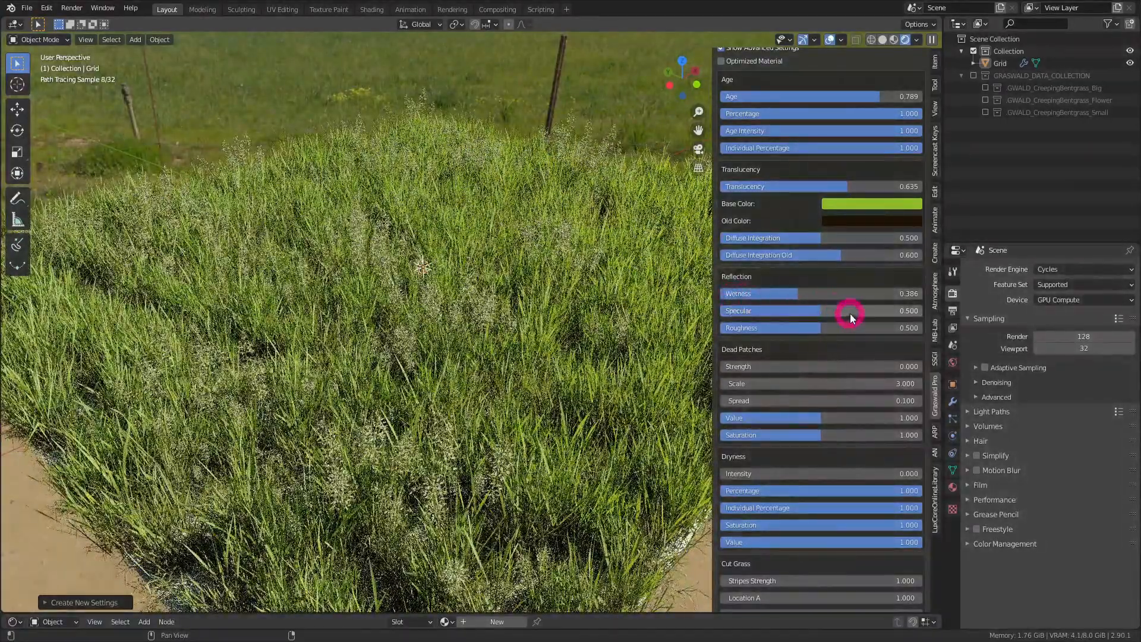
{"action": "left_click_drag", "start_coordinate": [820, 309], "coordinate": [872, 309]}
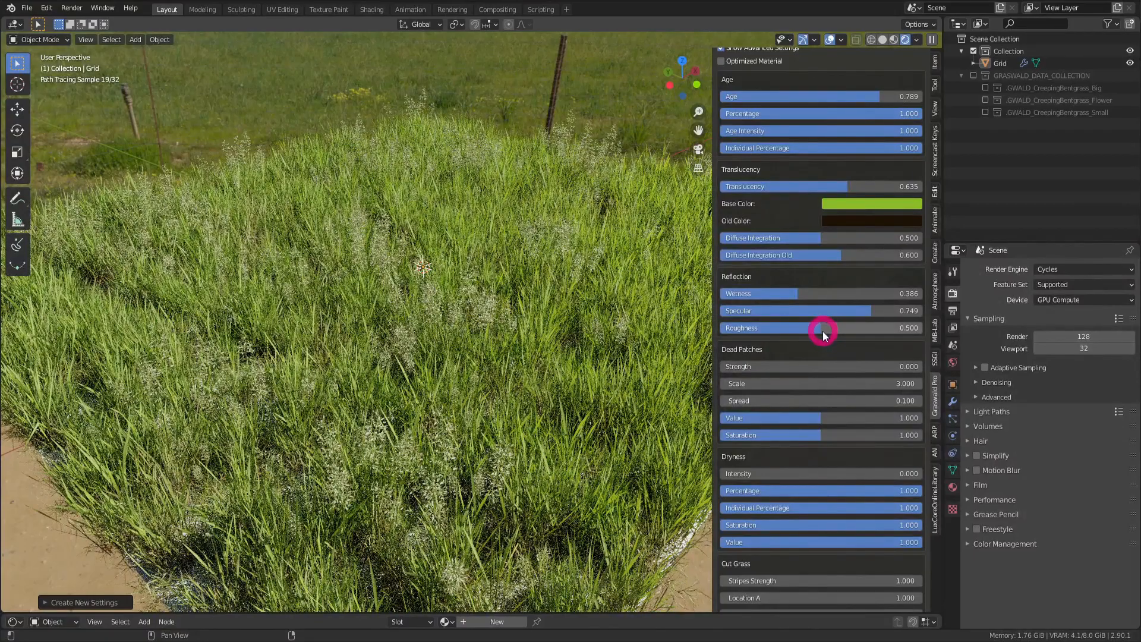
{"action": "mouse_move", "coordinate": [821, 331]}
{"action": "left_mouse_down"}
{"action": "mouse_move", "coordinate": [750, 331]}
{"action": "mouse_move", "coordinate": [815, 330]}
{"action": "left_mouse_up"}
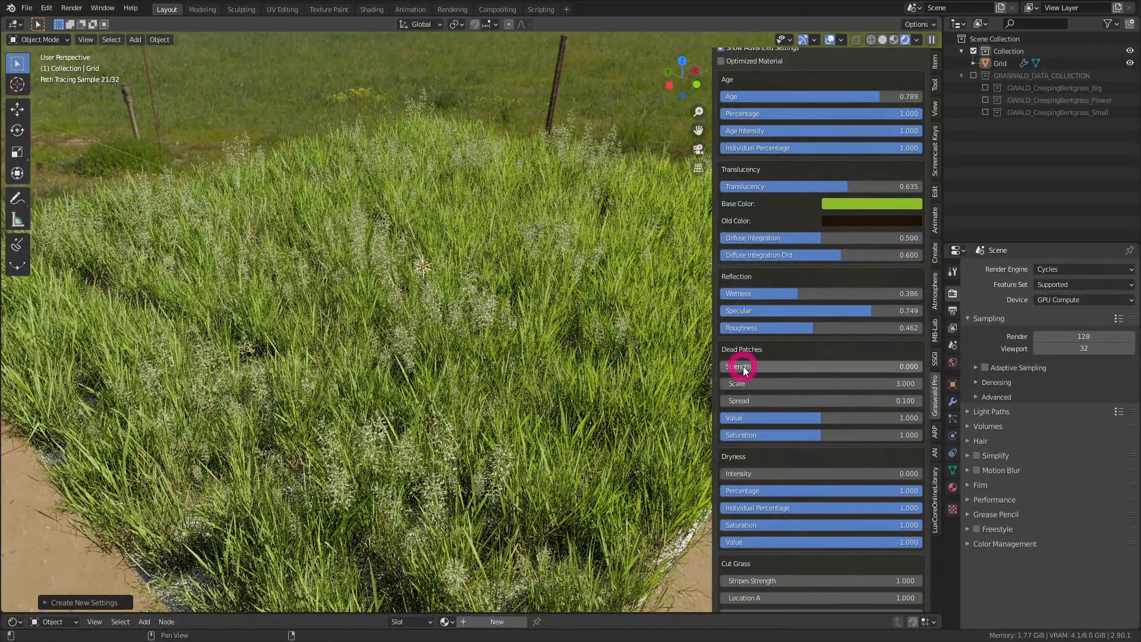
Set the Strength of the grass material's Dead Patches to 0.351.
{"action": "left_click_drag", "start_coordinate": [730, 368], "coordinate": [809, 372]}
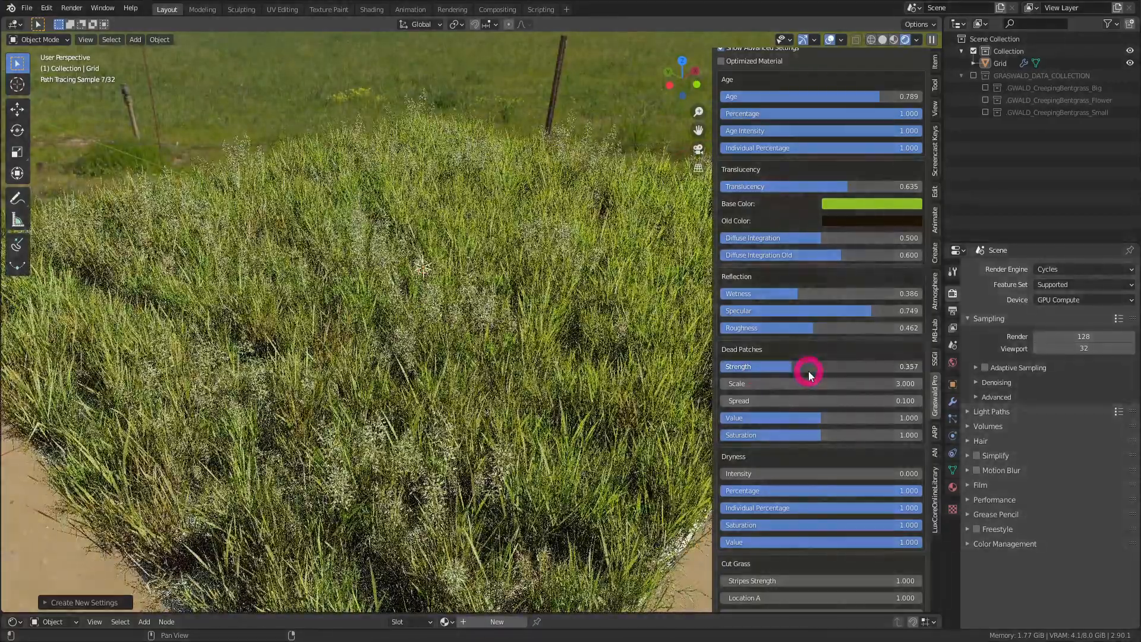
{"action": "left_click_drag", "start_coordinate": [809, 371], "coordinate": [768, 369], "text": "shift"}
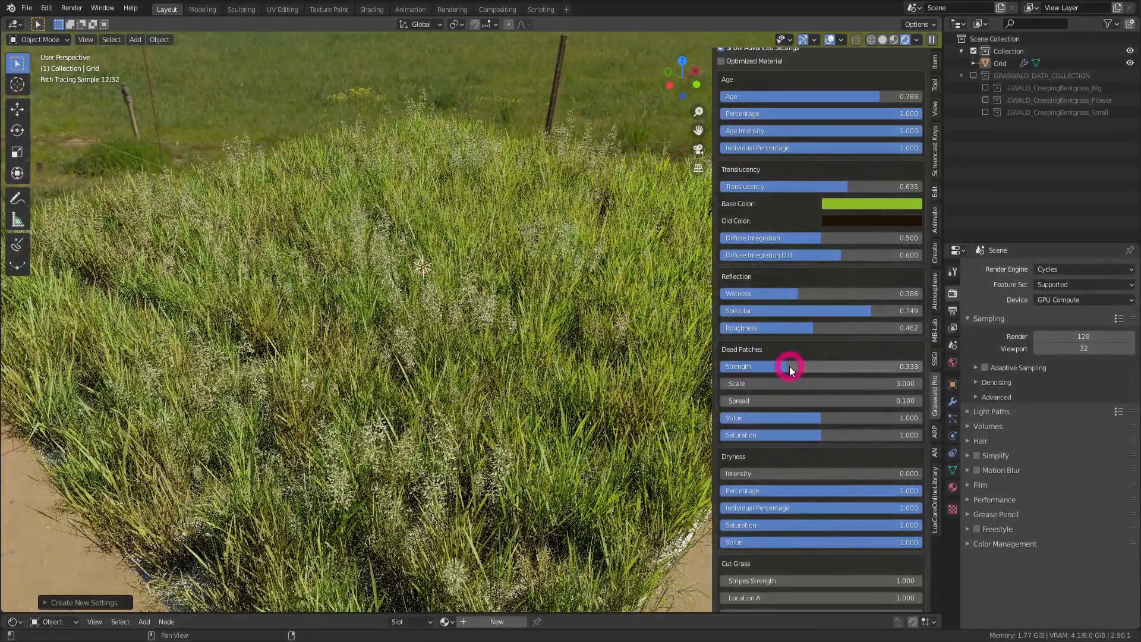
{"action": "mouse_move", "coordinate": [783, 366]}
{"action": "left_mouse_down"}
{"action": "mouse_move", "coordinate": [928, 373]}
{"action": "mouse_move", "coordinate": [795, 365]}
{"action": "mouse_move", "coordinate": [773, 384]}
{"action": "left_mouse_up"}
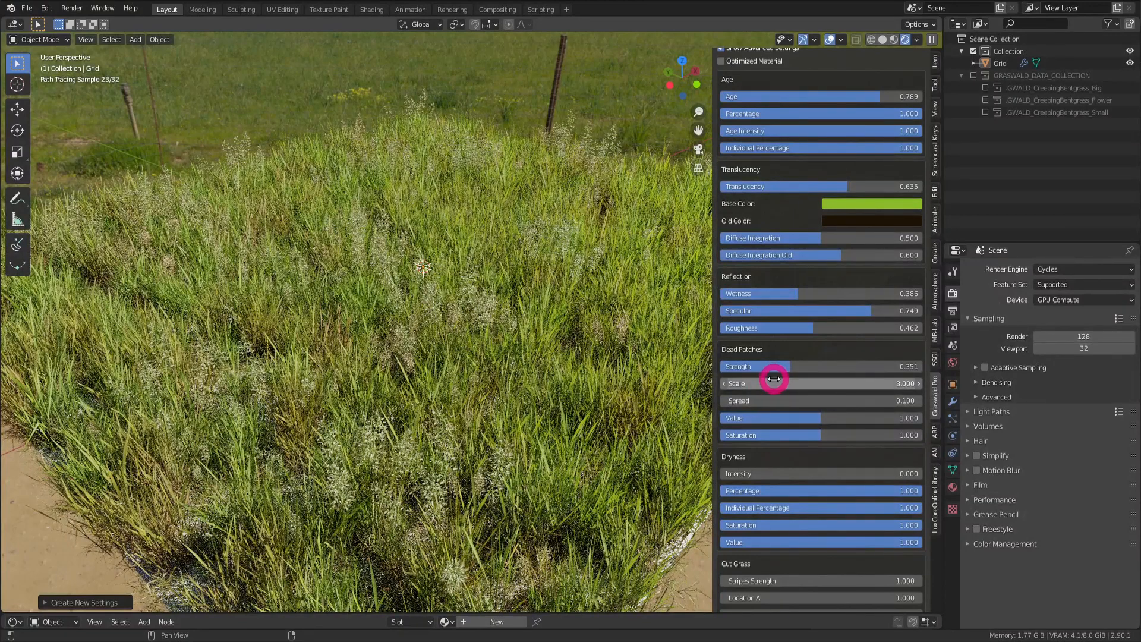
Set the Dryness Intensity of the grass material to 0.304.
{"action": "scroll", "coordinate": [802, 428], "scroll_direction": "down", "scroll_amount": 3}
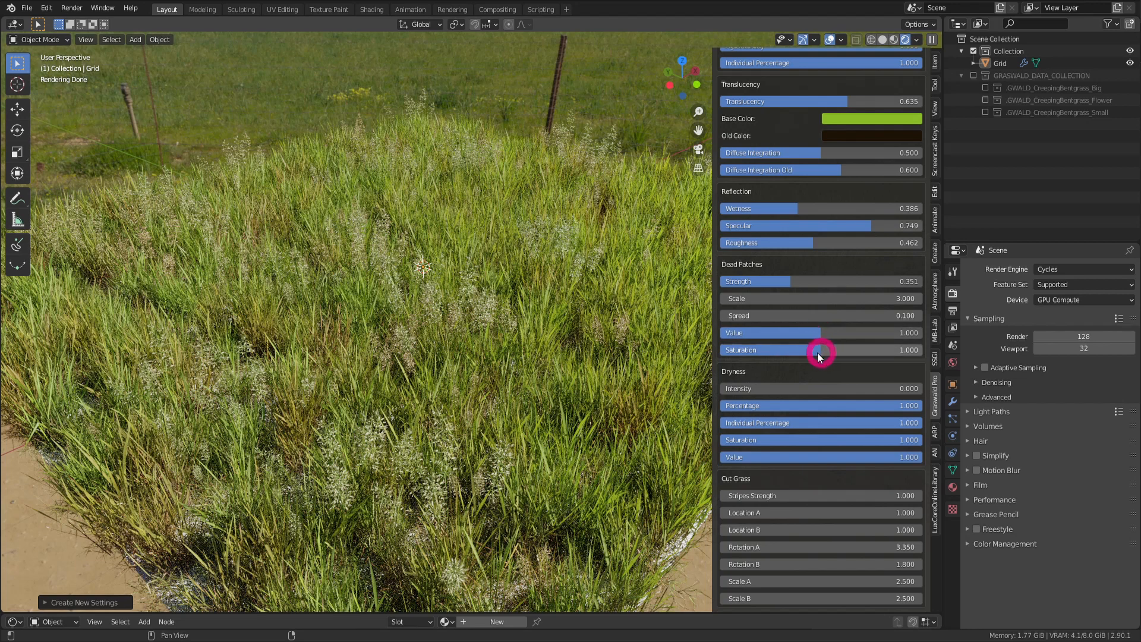
{"action": "scroll", "coordinate": [817, 351], "scroll_direction": "down", "scroll_amount": 3}
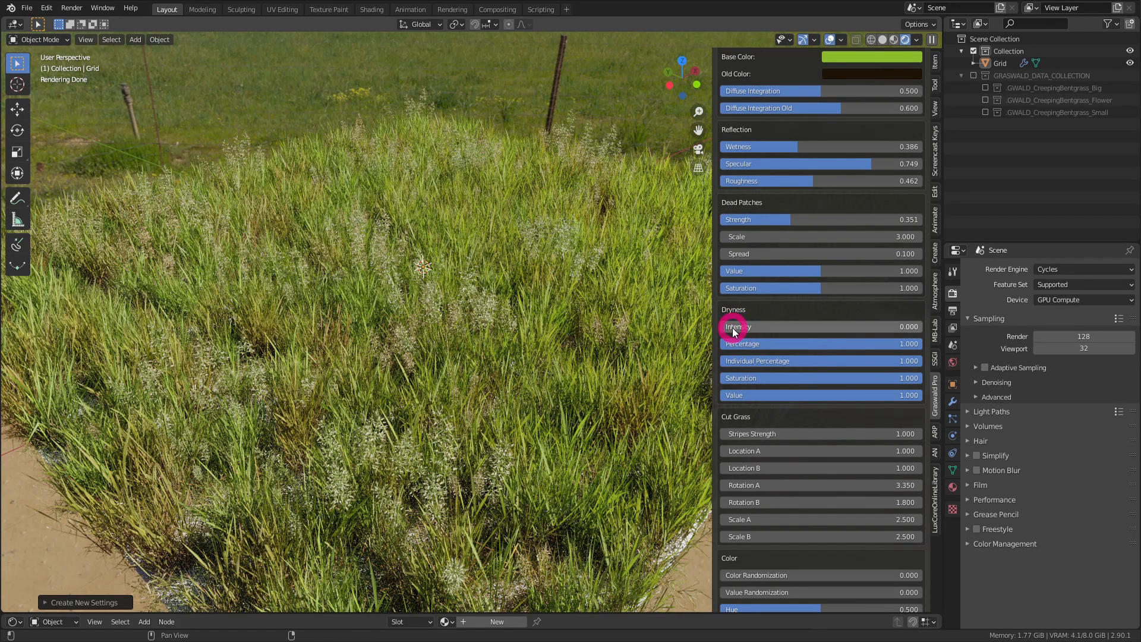
{"action": "mouse_move", "coordinate": [735, 328]}
{"action": "left_mouse_down"}
{"action": "mouse_move", "coordinate": [856, 327]}
{"action": "mouse_move", "coordinate": [804, 323]}
{"action": "left_mouse_up"}
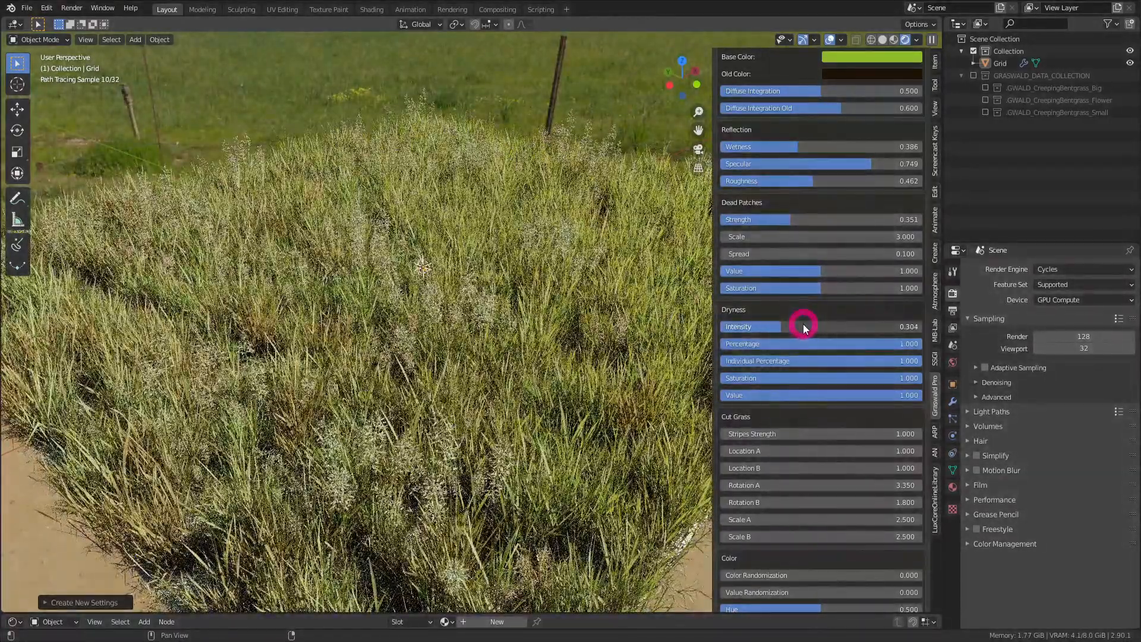
{"action": "left_click_drag", "start_coordinate": [804, 324], "coordinate": [804, 326]}
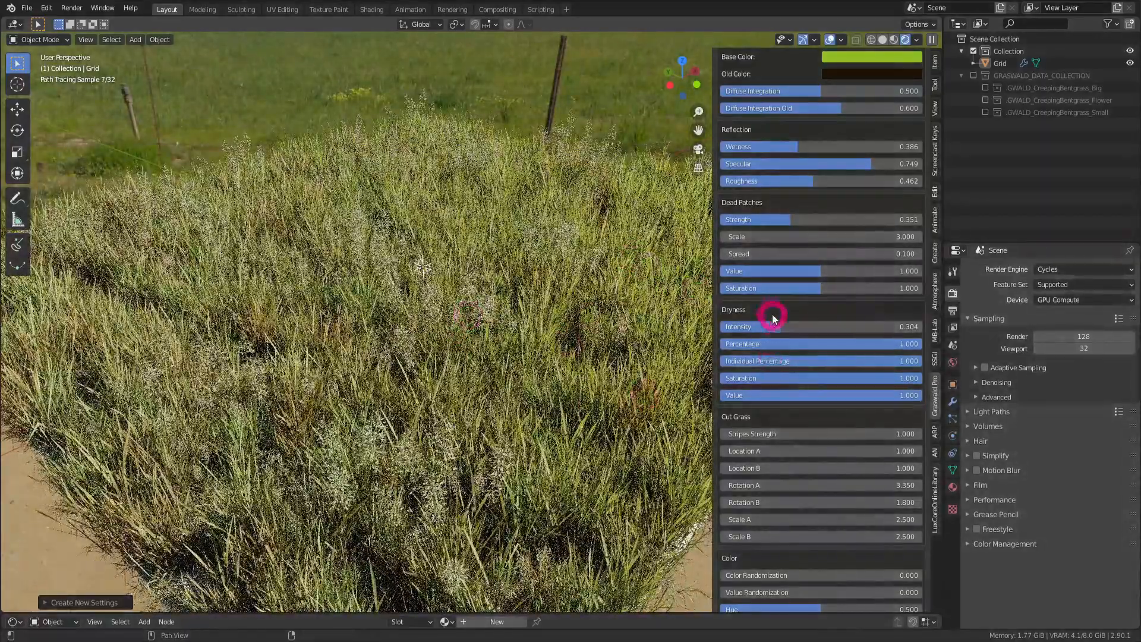
Set the grass material's Dryness Intensity to 0.213, Color Randomization to 0.365 and Value Randomization to 0.231.
{"action": "left_click_drag", "start_coordinate": [785, 323], "coordinate": [763, 327]}
{"action": "scroll", "coordinate": [815, 400], "scroll_direction": "down", "scroll_amount": 7}
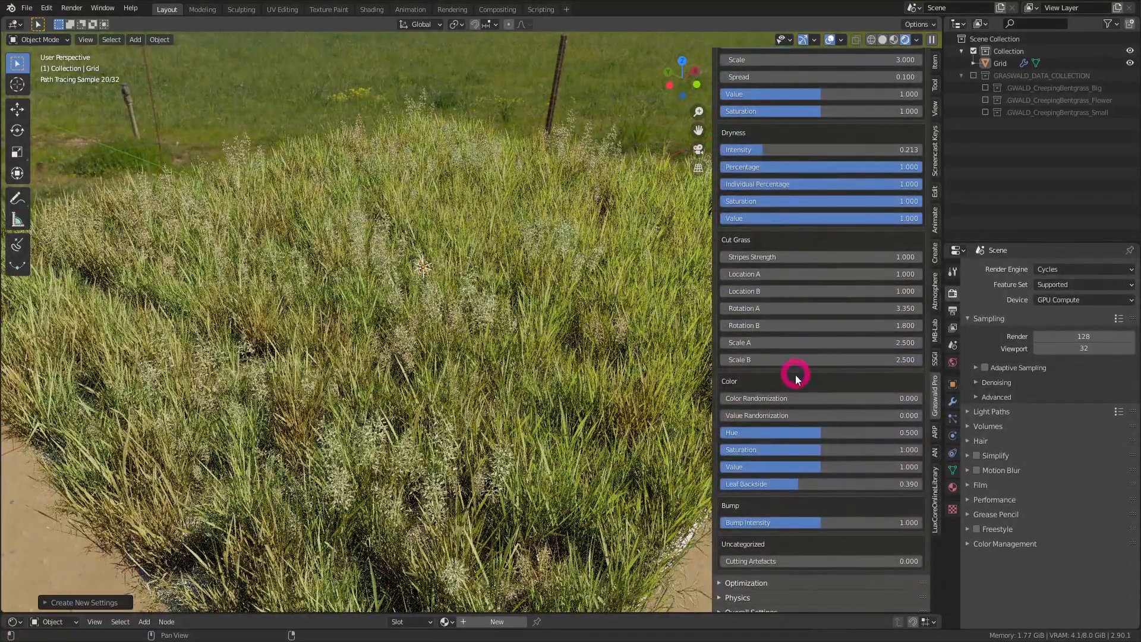
{"action": "scroll", "coordinate": [794, 365], "scroll_direction": "down", "scroll_amount": 1}
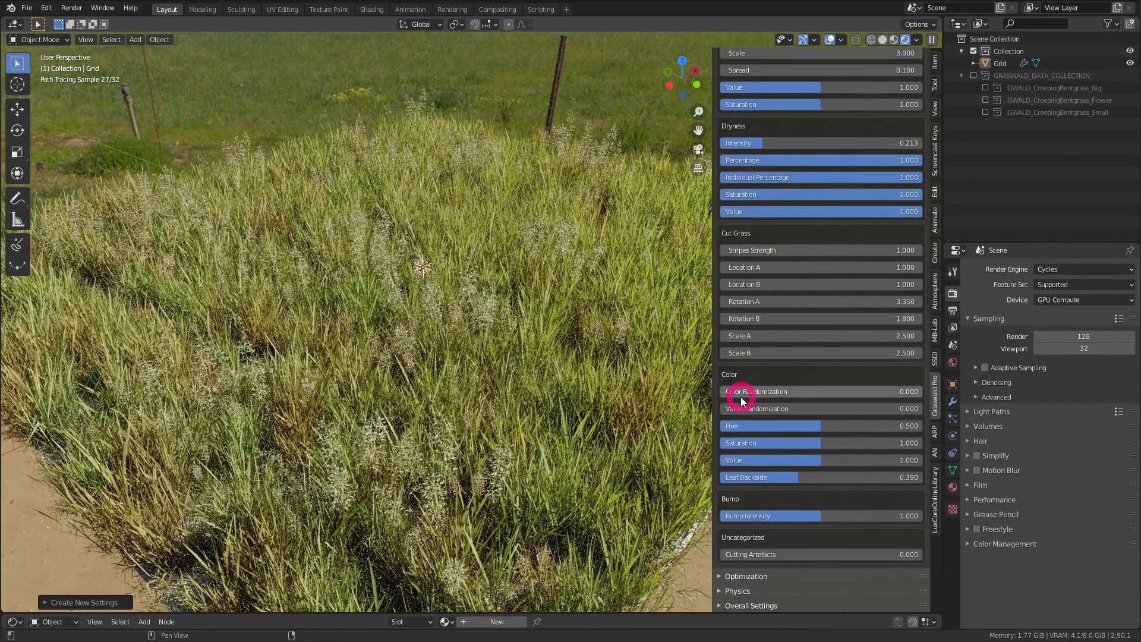
{"action": "left_click_drag", "start_coordinate": [736, 398], "coordinate": [811, 277]}
{"action": "scroll", "coordinate": [815, 294], "scroll_direction": "up", "scroll_amount": 7}
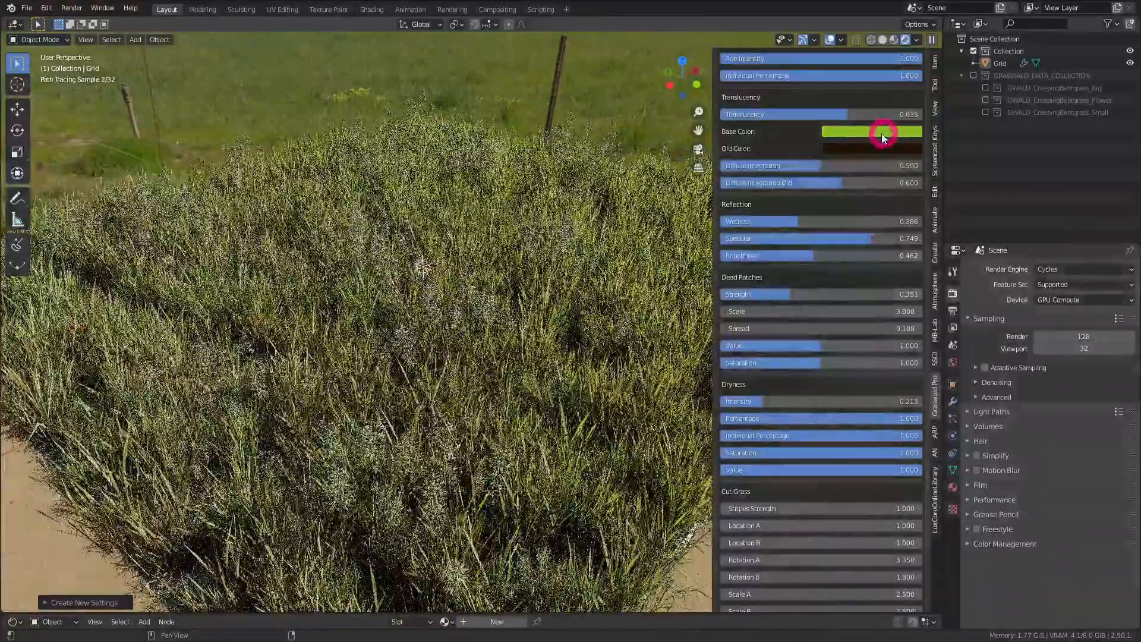
{"action": "scroll", "coordinate": [821, 367], "scroll_direction": "down", "scroll_amount": 6}
{"action": "left_click_drag", "start_coordinate": [770, 428], "coordinate": [787, 447]}
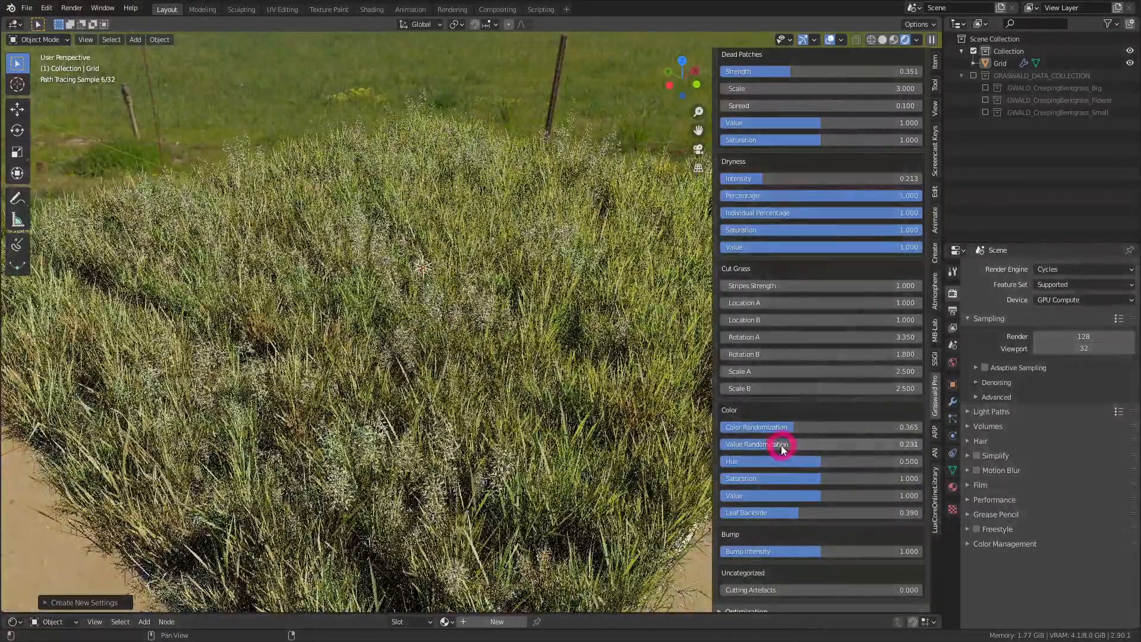
{"action": "scroll", "coordinate": [803, 402], "scroll_direction": "down", "scroll_amount": 2}
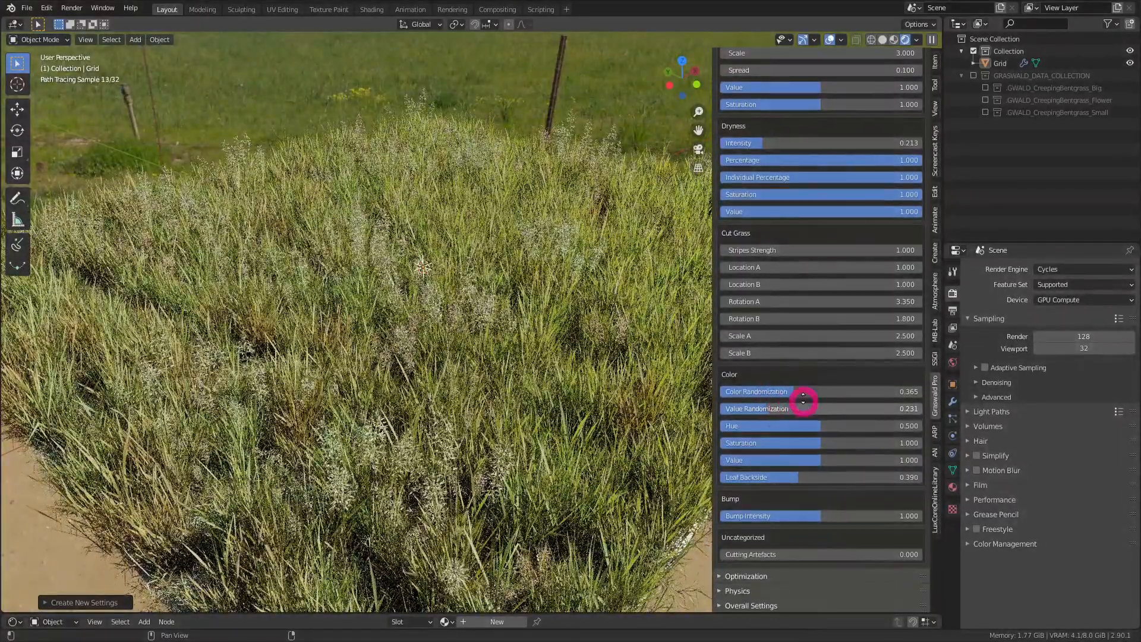
Select the CreepingBentgrass Flower system and set its material's Dead Patches Strength to 0.459 and Age to 0.404.
{"action": "scroll", "coordinate": [802, 306], "scroll_direction": "up", "scroll_amount": 20}
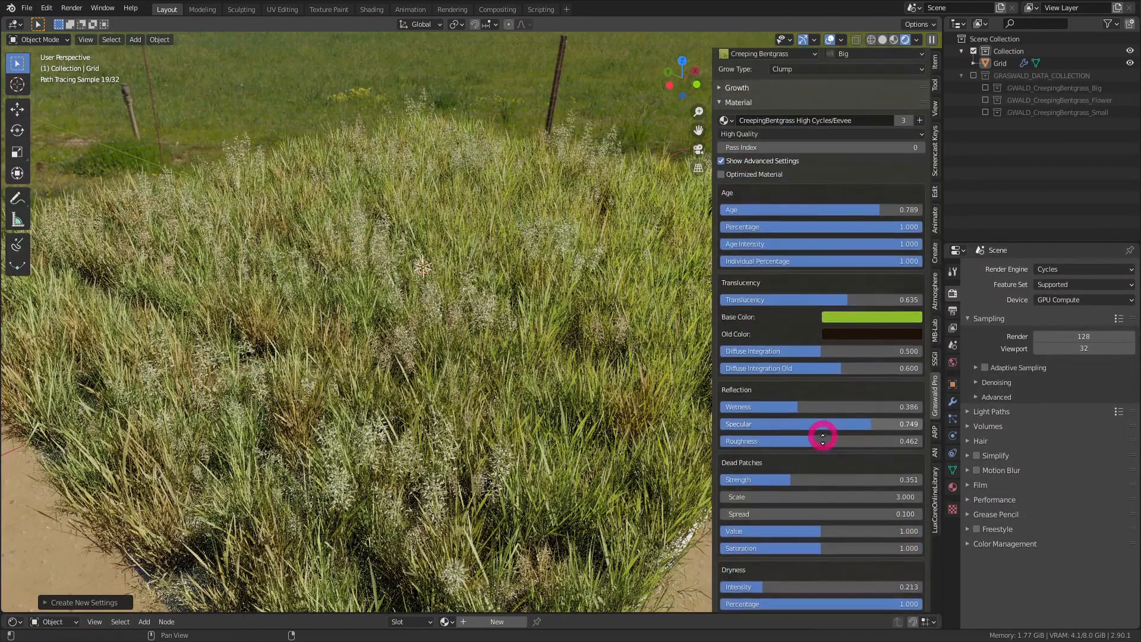
{"action": "scroll", "coordinate": [810, 339], "scroll_direction": "up", "scroll_amount": 4}
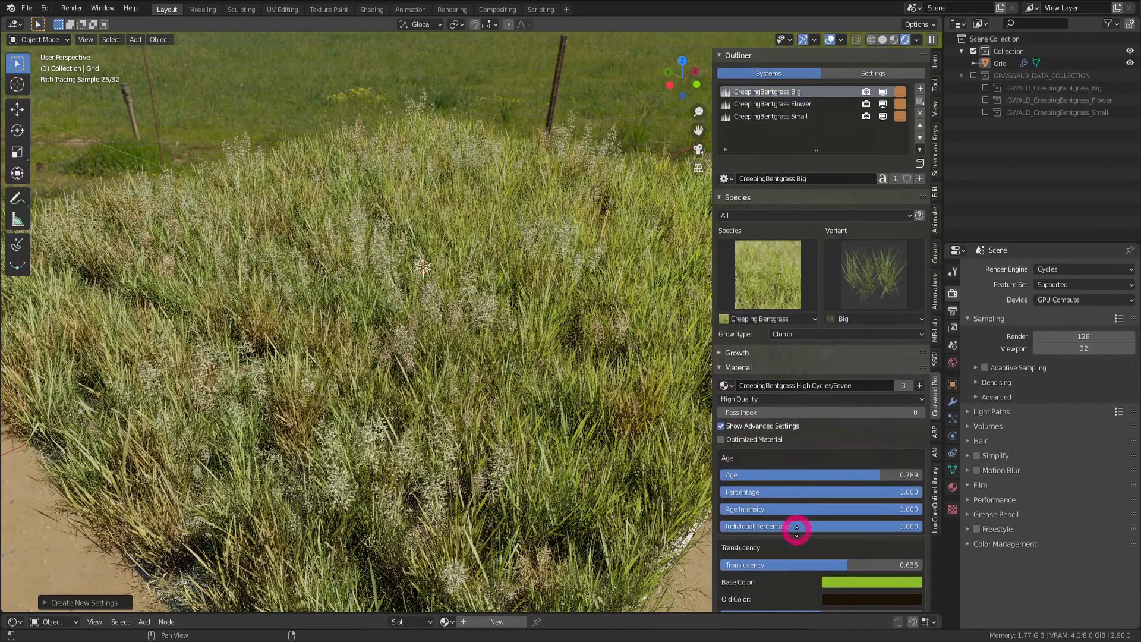
{"action": "scroll", "coordinate": [804, 419], "scroll_direction": "down", "scroll_amount": 10}
{"action": "scroll", "coordinate": [810, 356], "scroll_direction": "up", "scroll_amount": 14}
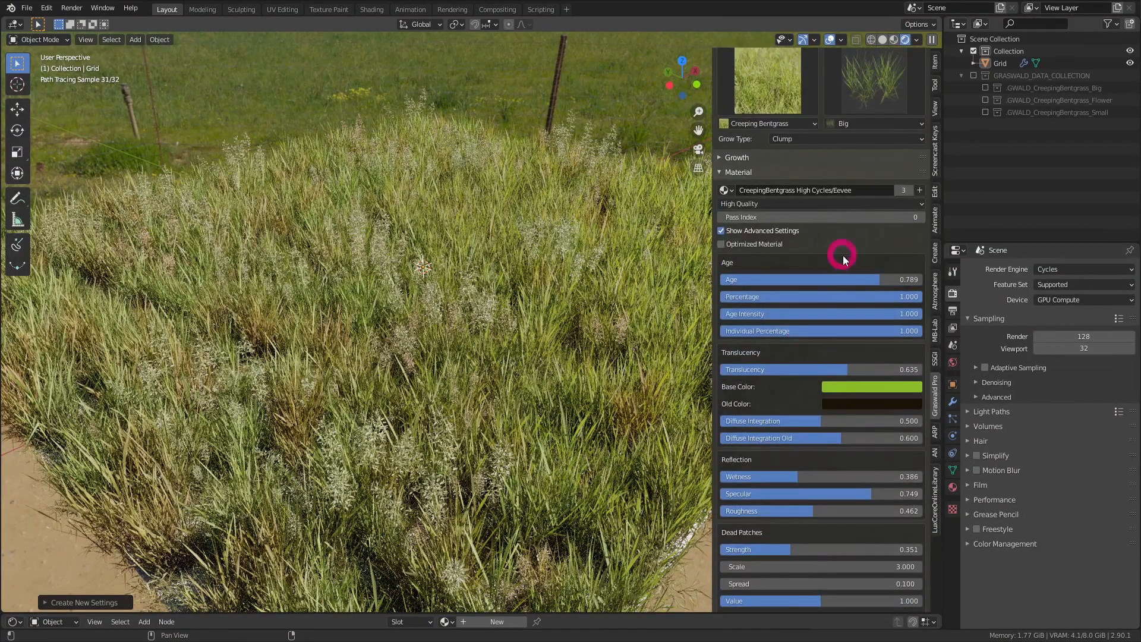
{"action": "left_click", "coordinate": [812, 106]}
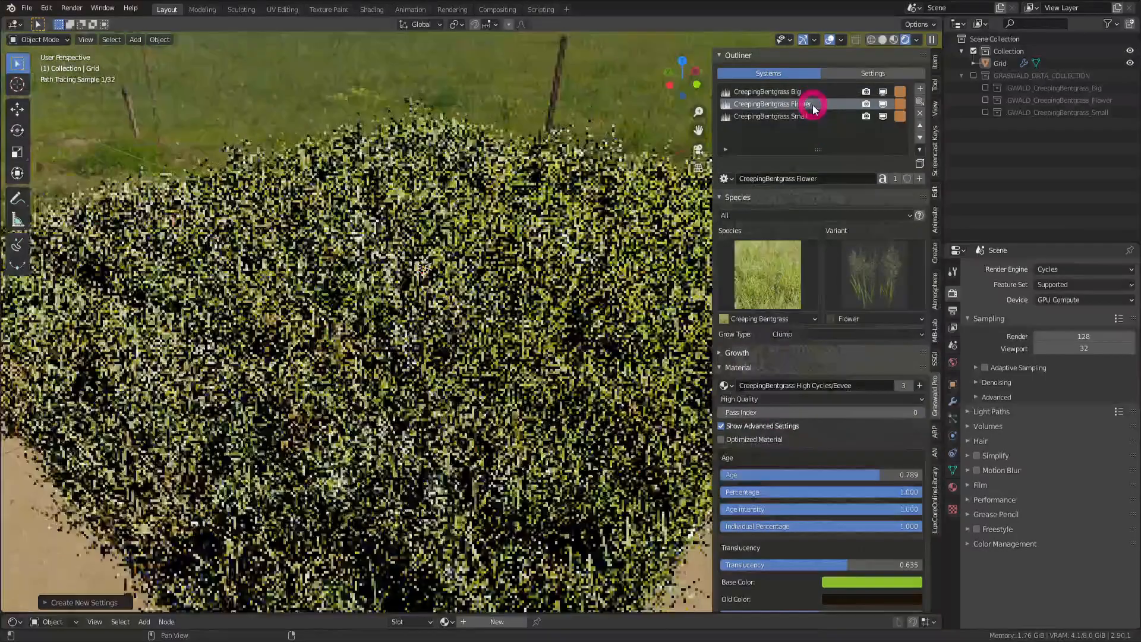
{"action": "scroll", "coordinate": [843, 199], "scroll_direction": "down", "scroll_amount": 15}
{"action": "scroll", "coordinate": [822, 213], "scroll_direction": "up", "scroll_amount": 16}
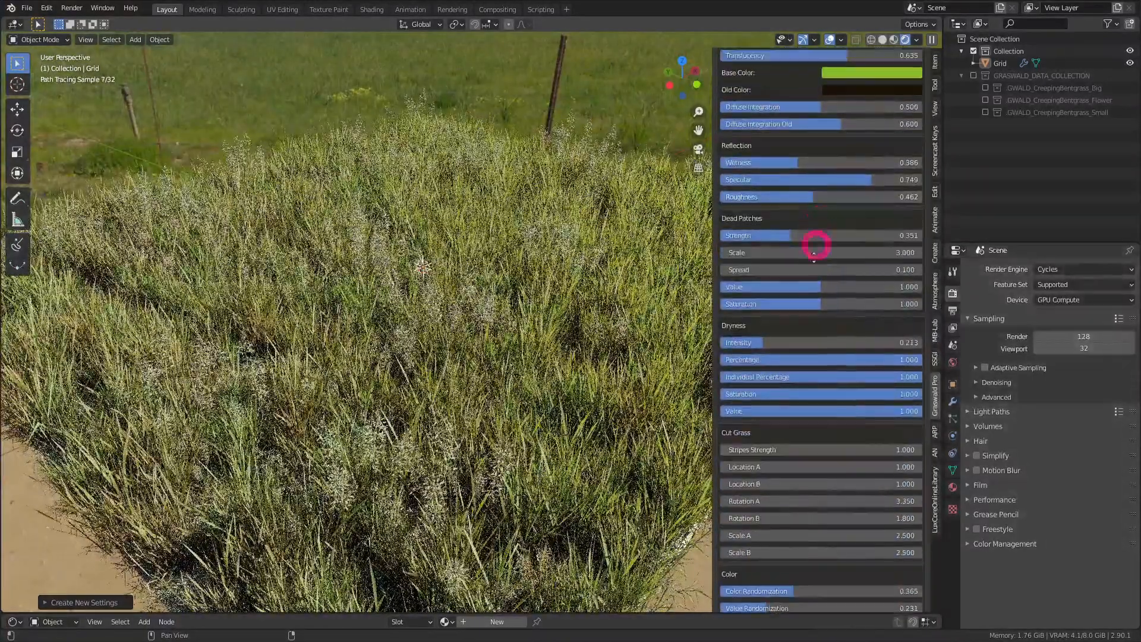
{"action": "scroll", "coordinate": [812, 387], "scroll_direction": "down", "scroll_amount": 12}
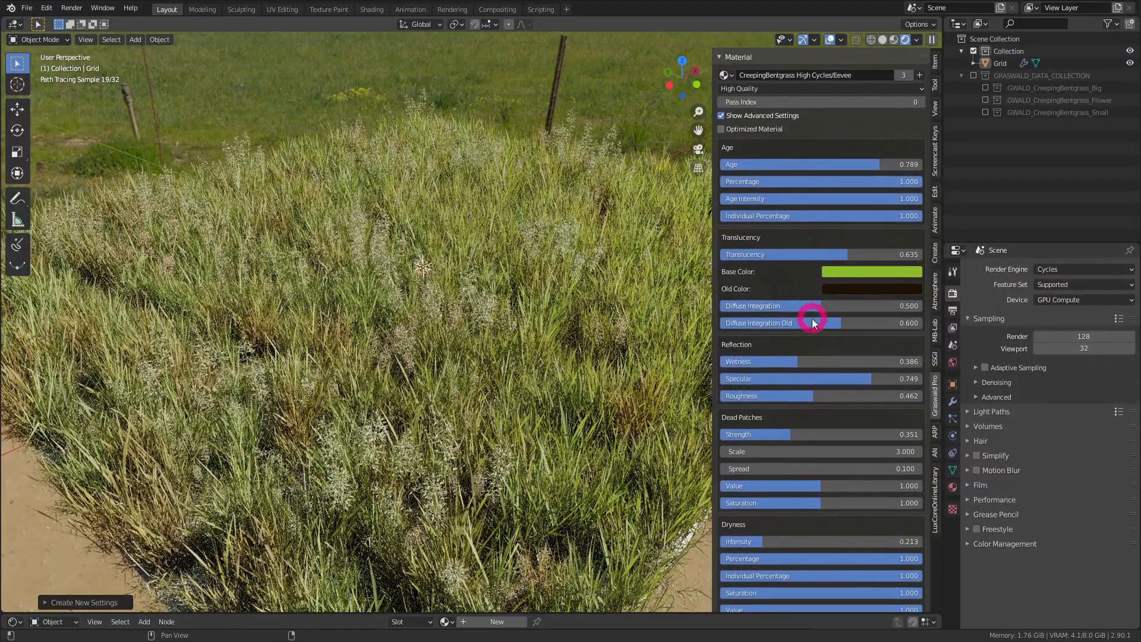
{"action": "left_click_drag", "start_coordinate": [798, 432], "coordinate": [822, 435]}
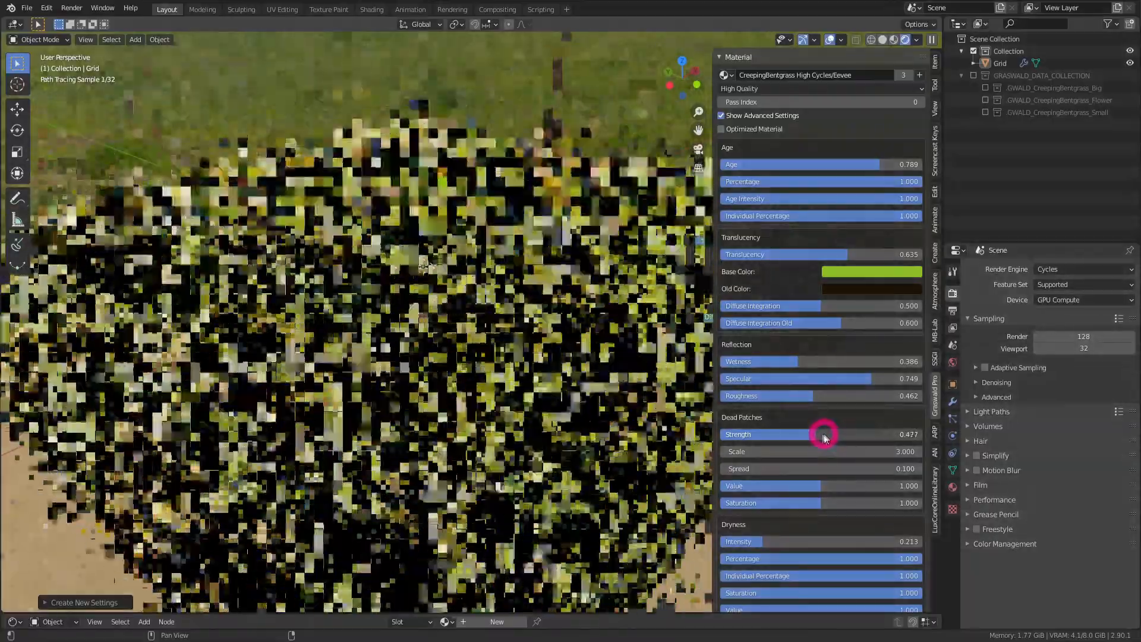
{"action": "scroll", "coordinate": [810, 303], "scroll_direction": "up", "scroll_amount": 4}
{"action": "mouse_move", "coordinate": [876, 237]}
{"action": "left_mouse_down"}
{"action": "mouse_move", "coordinate": [780, 248]}
{"action": "mouse_move", "coordinate": [792, 242]}
{"action": "left_mouse_up"}
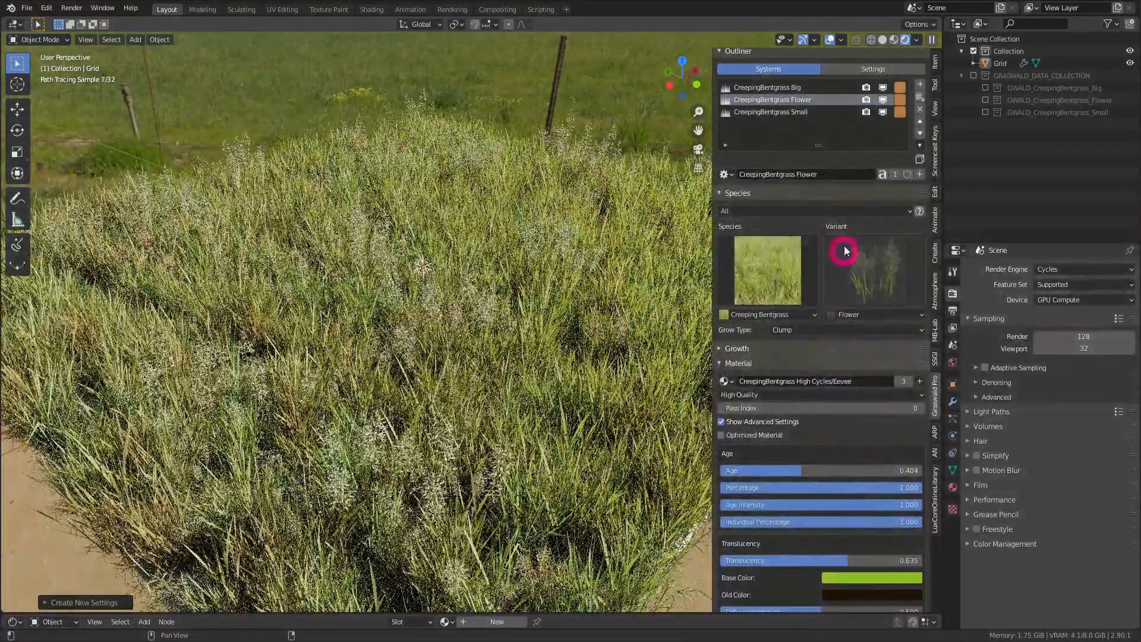
Compare the material settings of the CreepingBentgrass Big and Flower systems.
{"action": "middle_click_drag", "start_coordinate": [838, 381], "coordinate": [840, 251]}
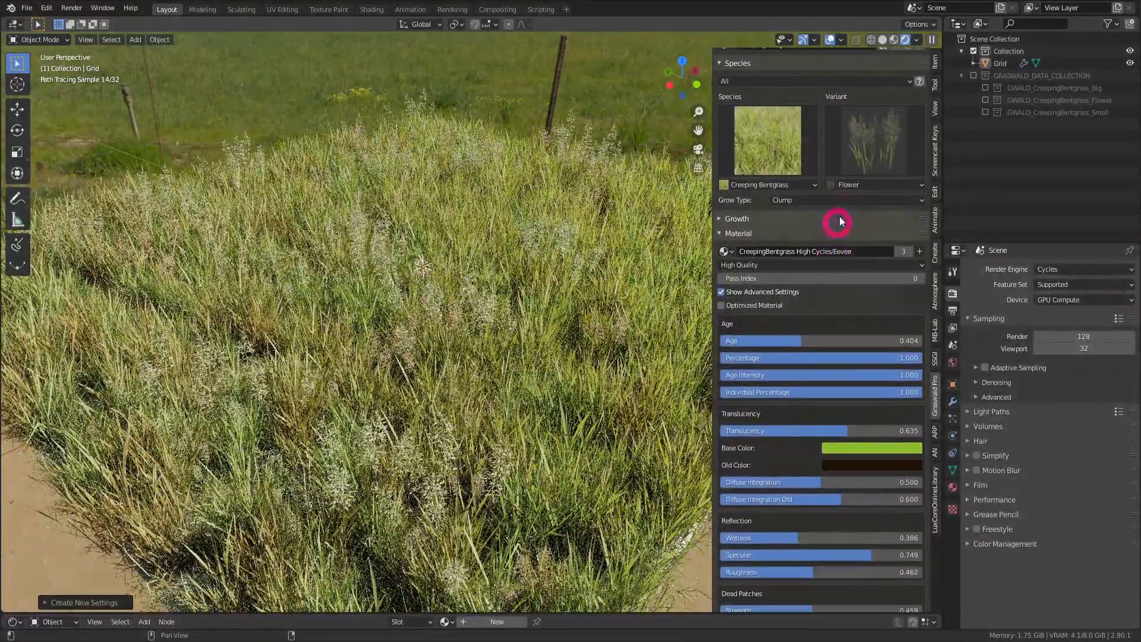
{"action": "scroll", "coordinate": [829, 237], "scroll_direction": "up", "scroll_amount": 5}
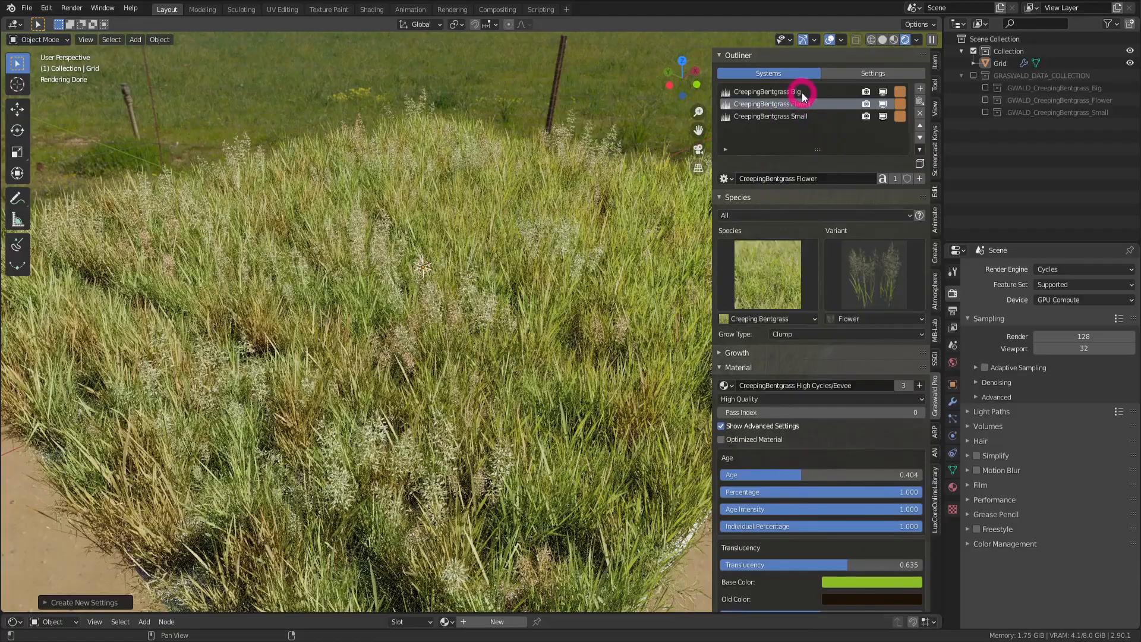
{"action": "left_click", "coordinate": [802, 93]}
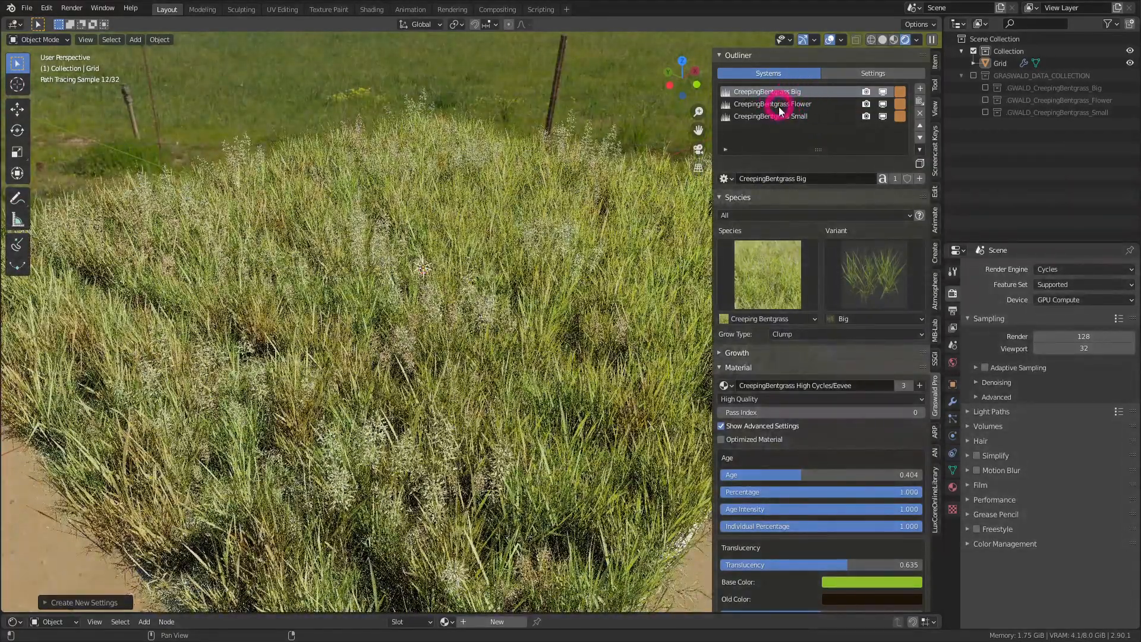
{"action": "left_click", "coordinate": [796, 105]}
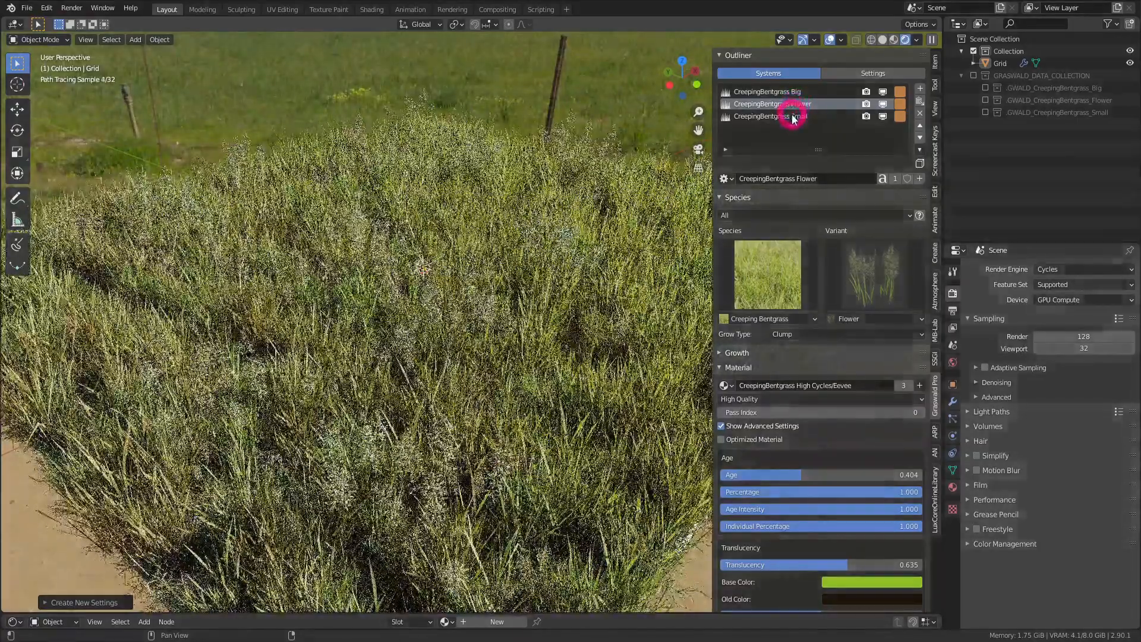
Select the CreepingBentgrass Small system and choose the CreepingBentgrass Small settings for it.
{"action": "left_click", "coordinate": [792, 117]}
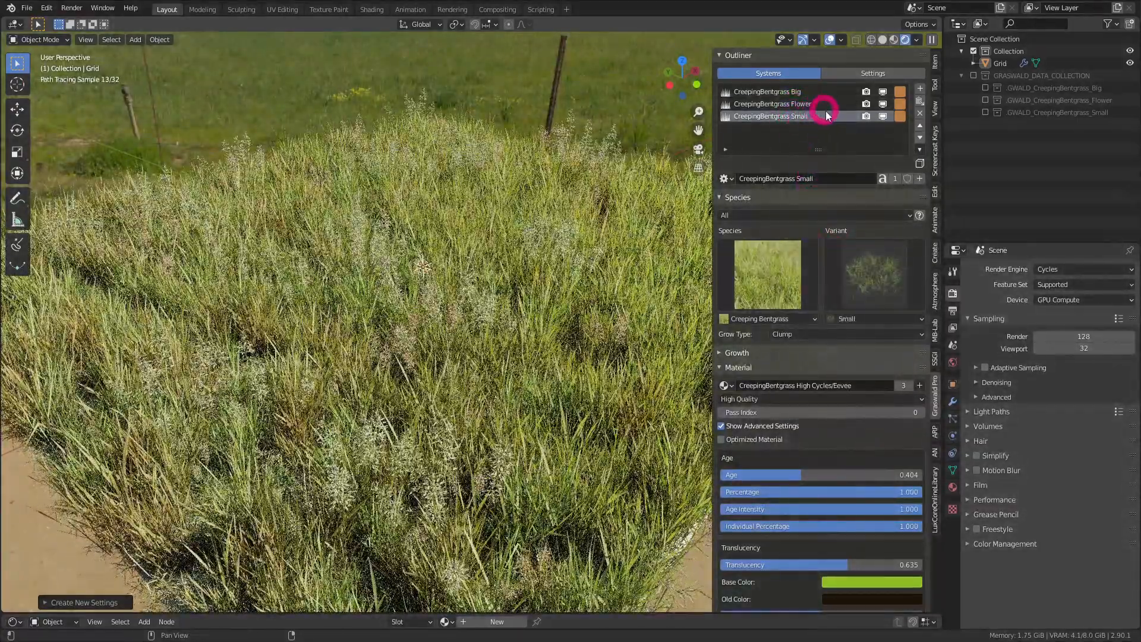
{"action": "left_click", "coordinate": [898, 189]}
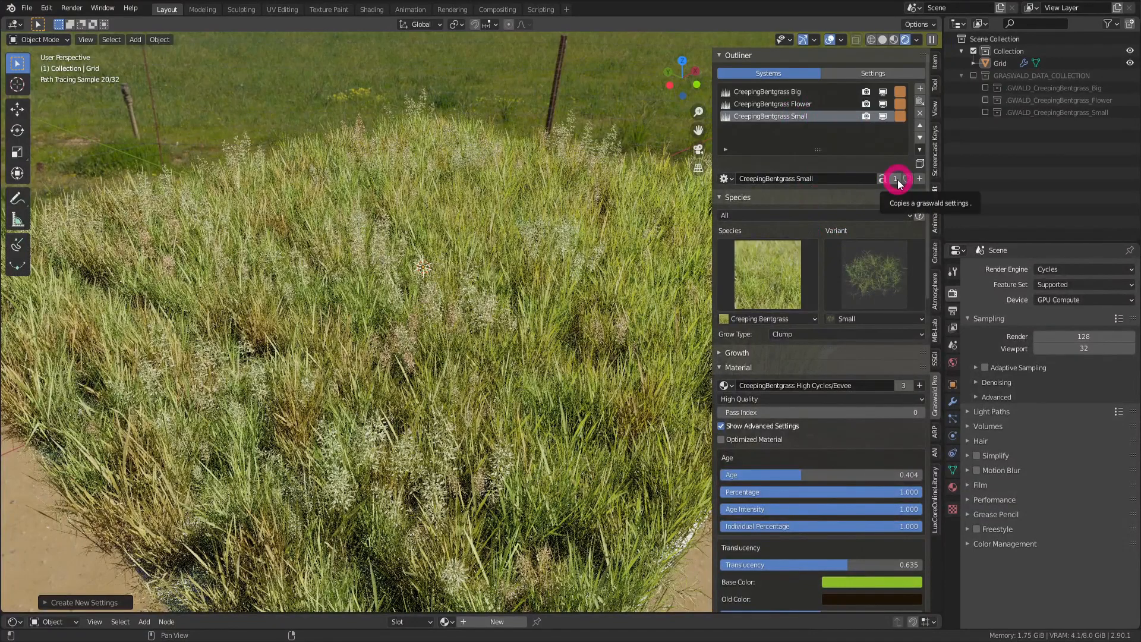
{"action": "left_click", "coordinate": [730, 178]}
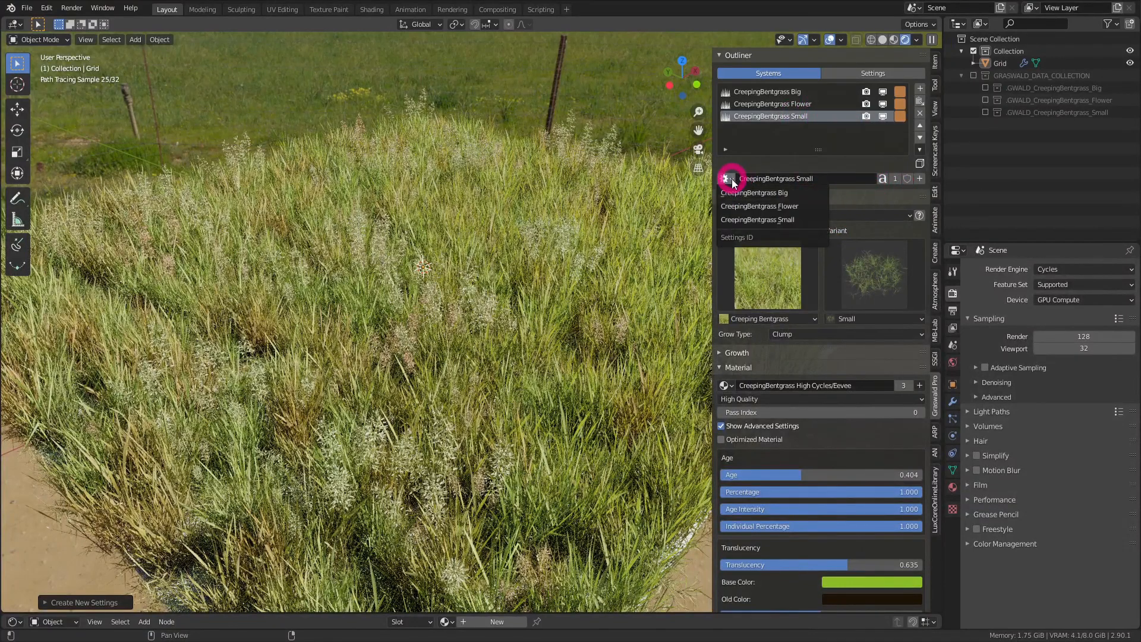
{"action": "left_click", "coordinate": [744, 220]}
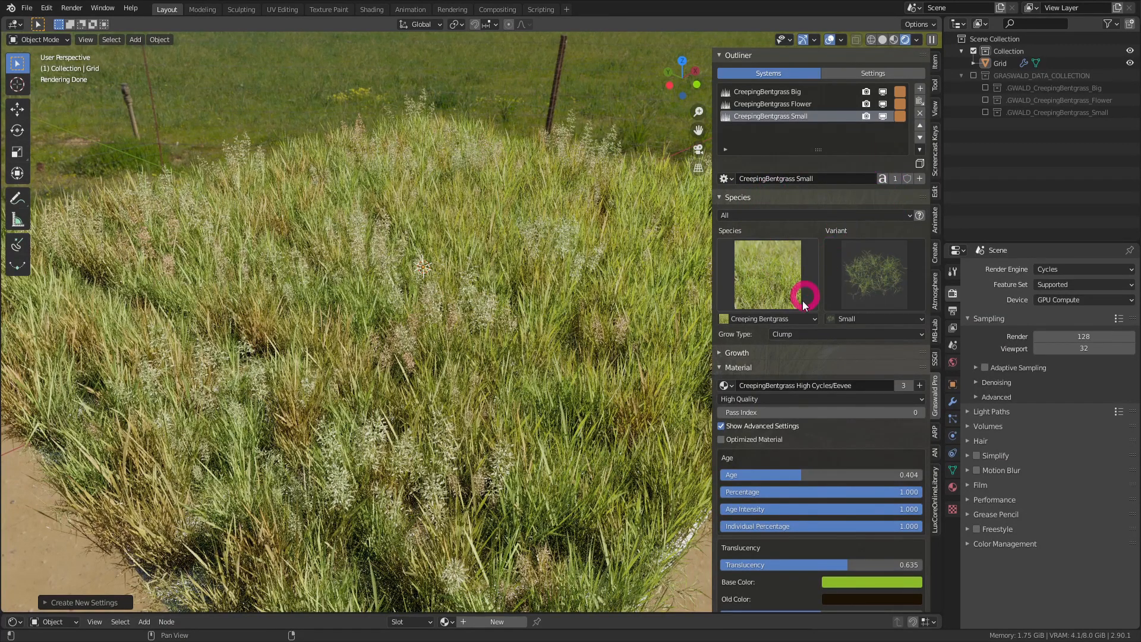
Expand the Small system's Optimization settings and review its display, LOD and camera culling options.
{"action": "scroll", "coordinate": [844, 357], "scroll_direction": "down", "scroll_amount": 8}
{"action": "scroll", "coordinate": [843, 345], "scroll_direction": "down", "scroll_amount": 20}
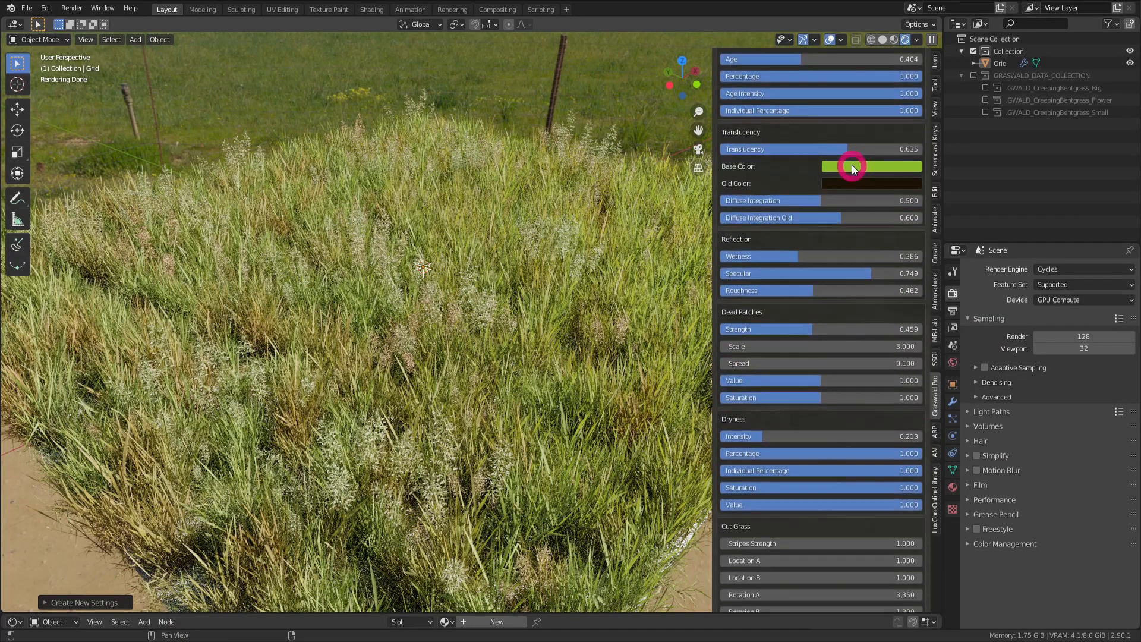
{"action": "scroll", "coordinate": [835, 220], "scroll_direction": "down", "scroll_amount": 2}
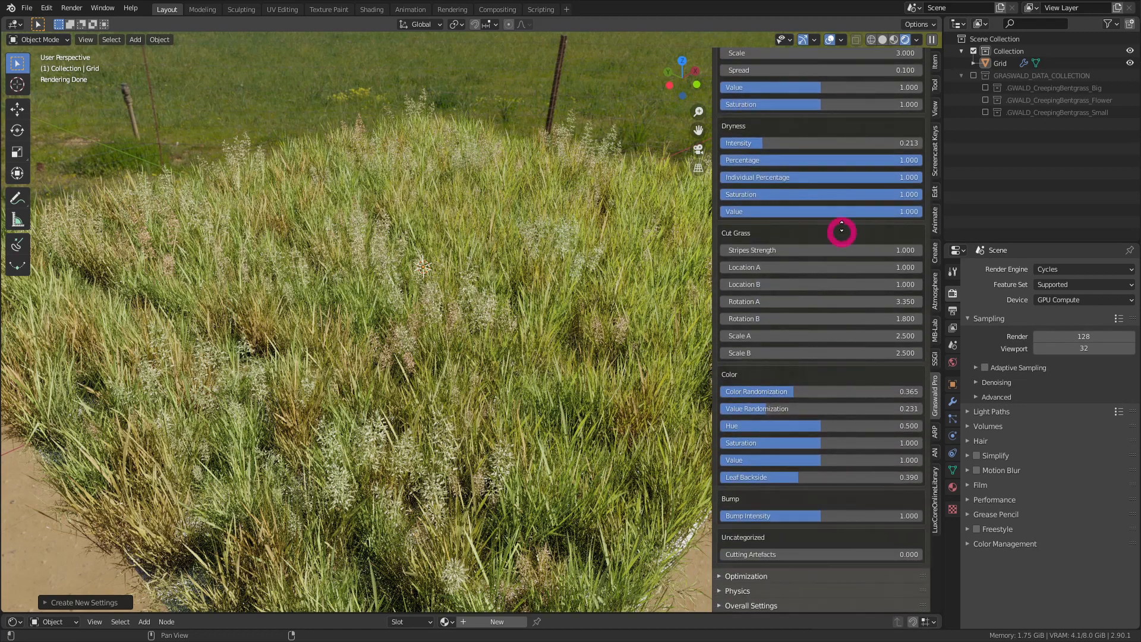
{"action": "left_click", "coordinate": [755, 579]}
{"action": "scroll", "coordinate": [797, 479], "scroll_direction": "down", "scroll_amount": 8}
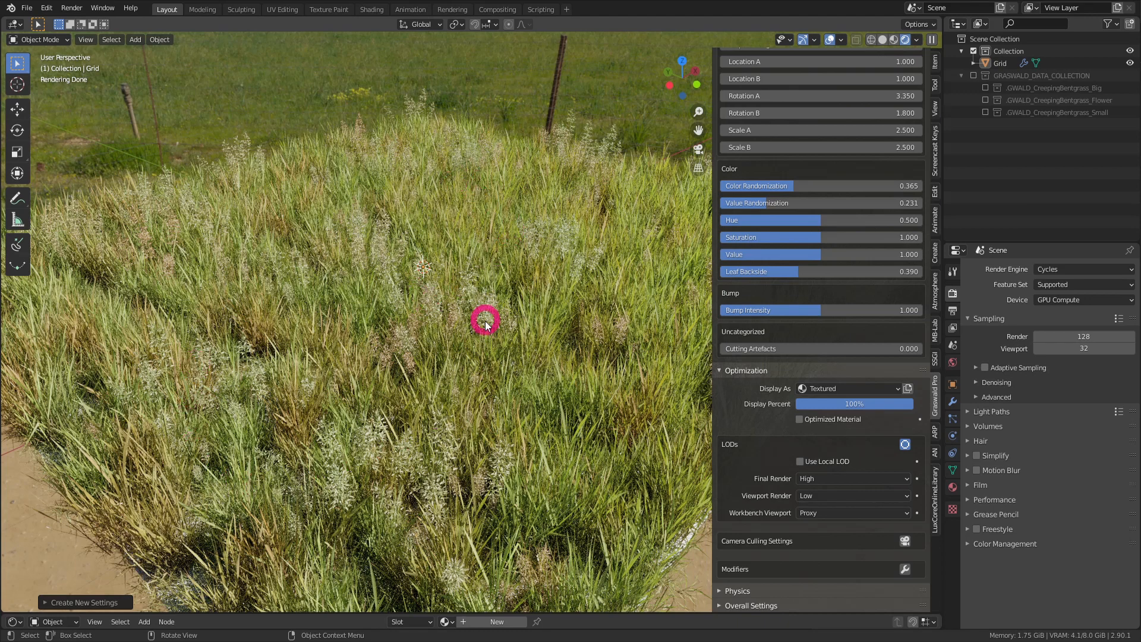
Collapse the Material and Optimization settings of the Small system and expand its Physics simulation options.
{"action": "scroll", "coordinate": [816, 266], "scroll_direction": "up", "scroll_amount": 20}
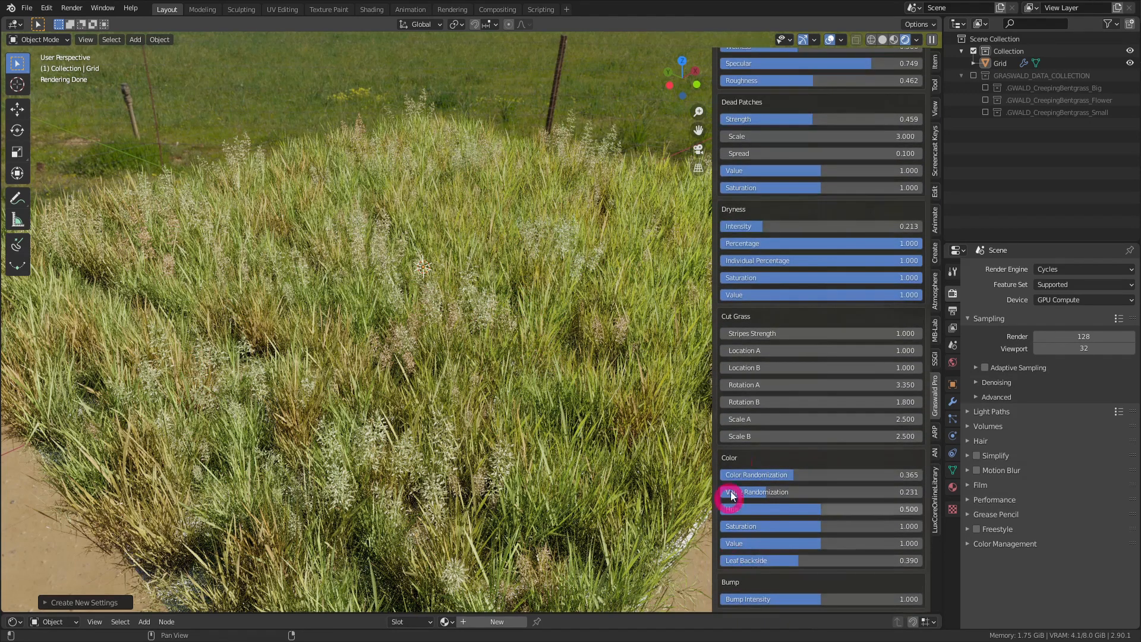
{"action": "scroll", "coordinate": [836, 285], "scroll_direction": "up", "scroll_amount": 4}
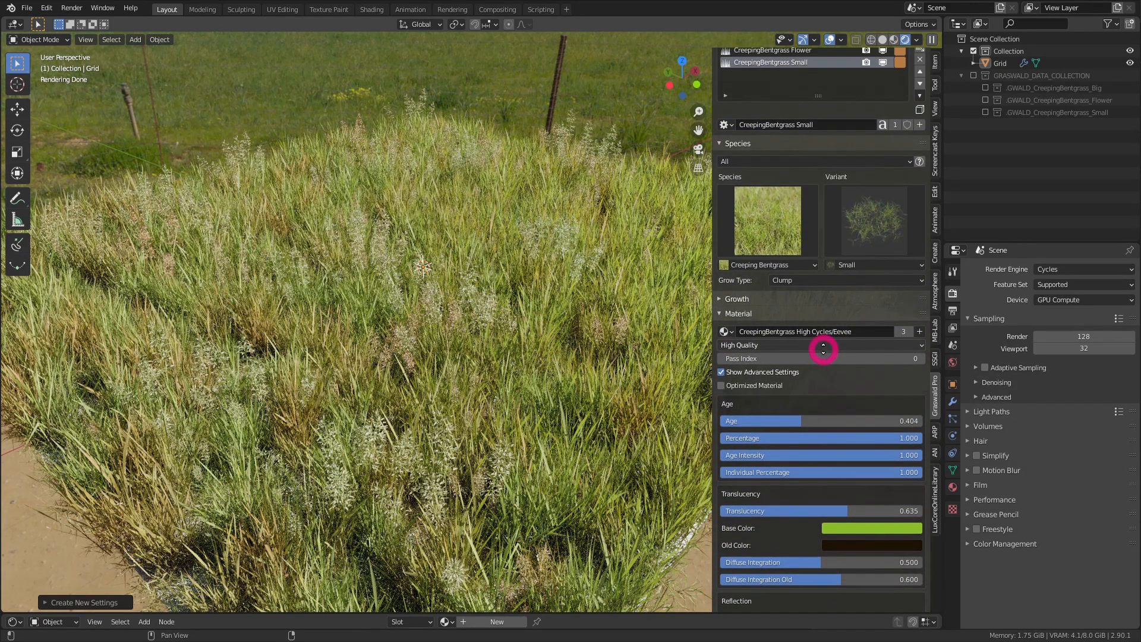
{"action": "left_click", "coordinate": [734, 312]}
{"action": "left_click", "coordinate": [736, 380]}
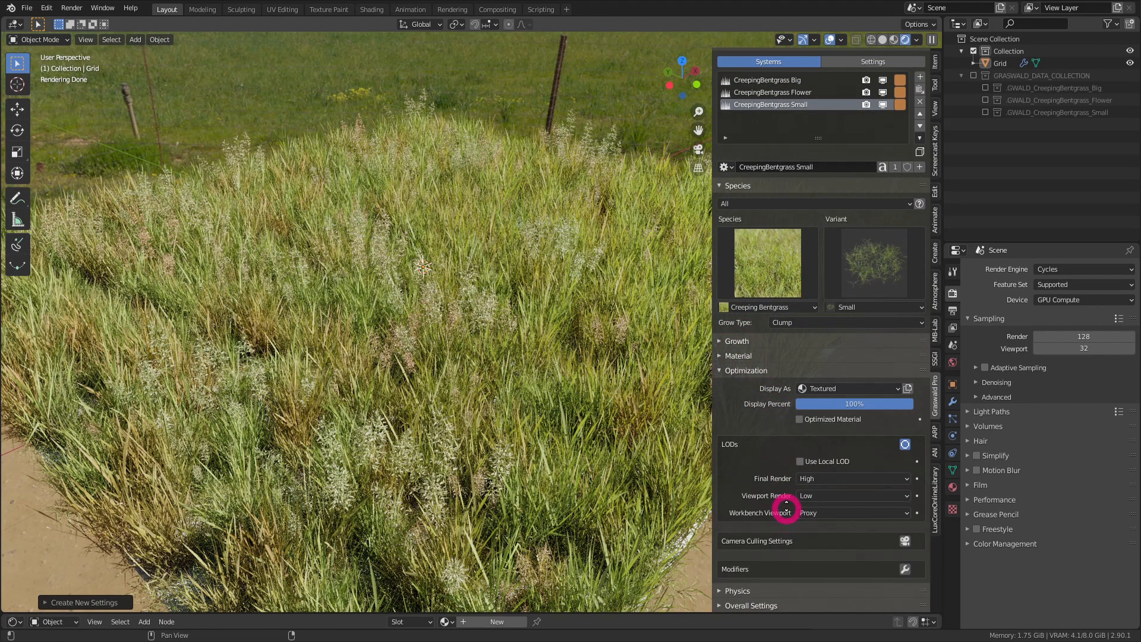
{"action": "left_click", "coordinate": [767, 371]}
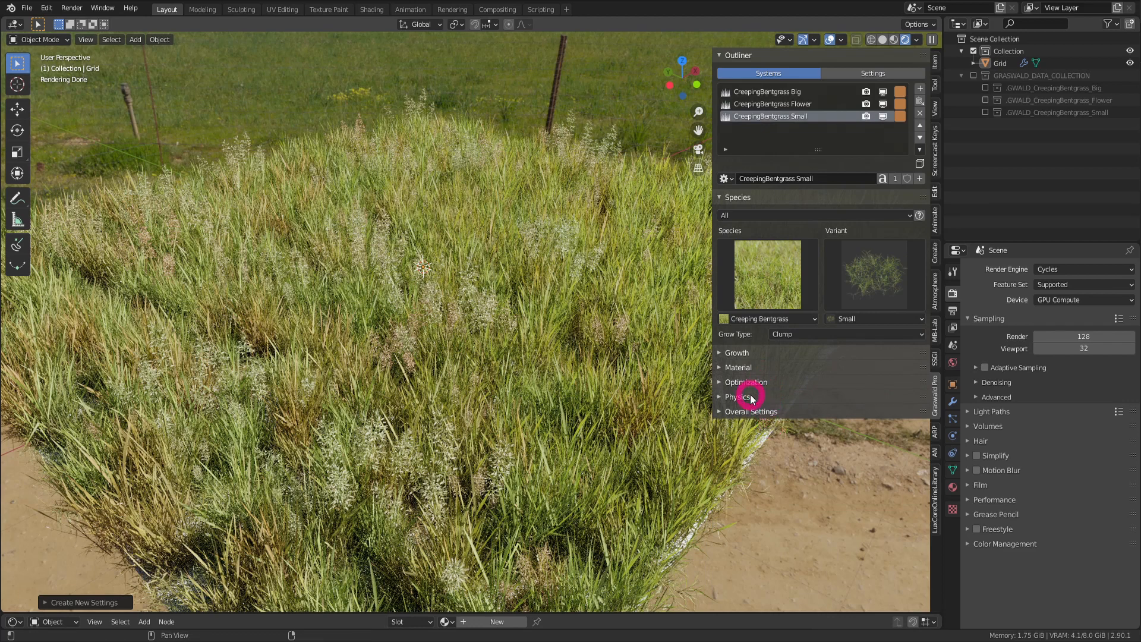
{"action": "left_click", "coordinate": [751, 397]}
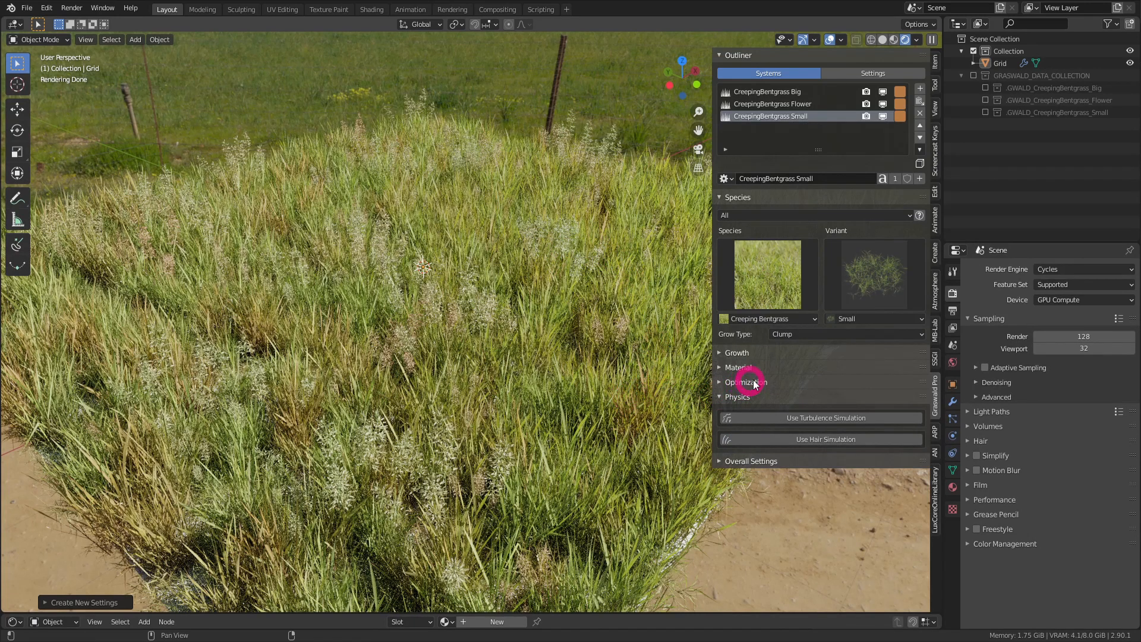
Expand the Small system's Growth settings with Physics collapsed, and enable the Distribution options for density and length.
{"action": "left_click", "coordinate": [750, 353]}
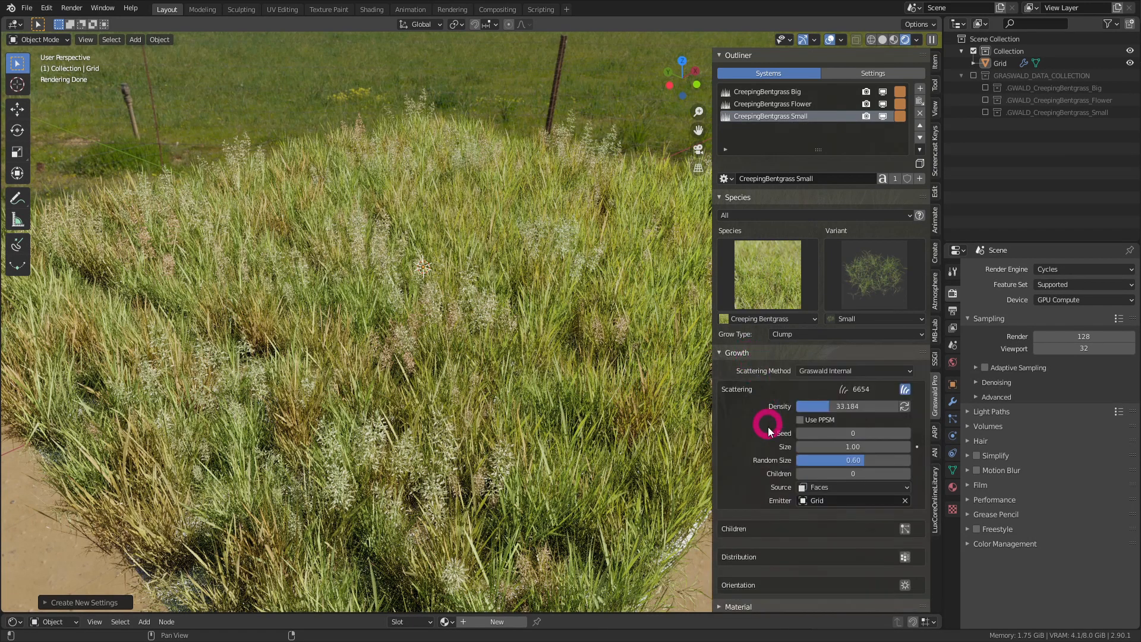
{"action": "scroll", "coordinate": [767, 380], "scroll_direction": "down", "scroll_amount": 4}
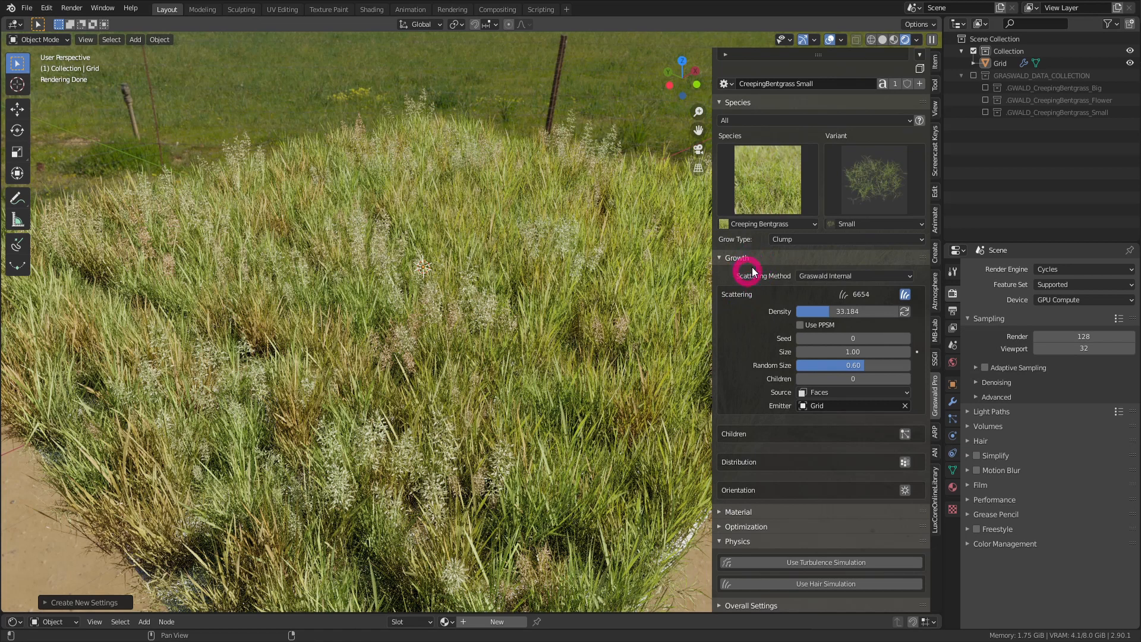
{"action": "left_click", "coordinate": [738, 543]}
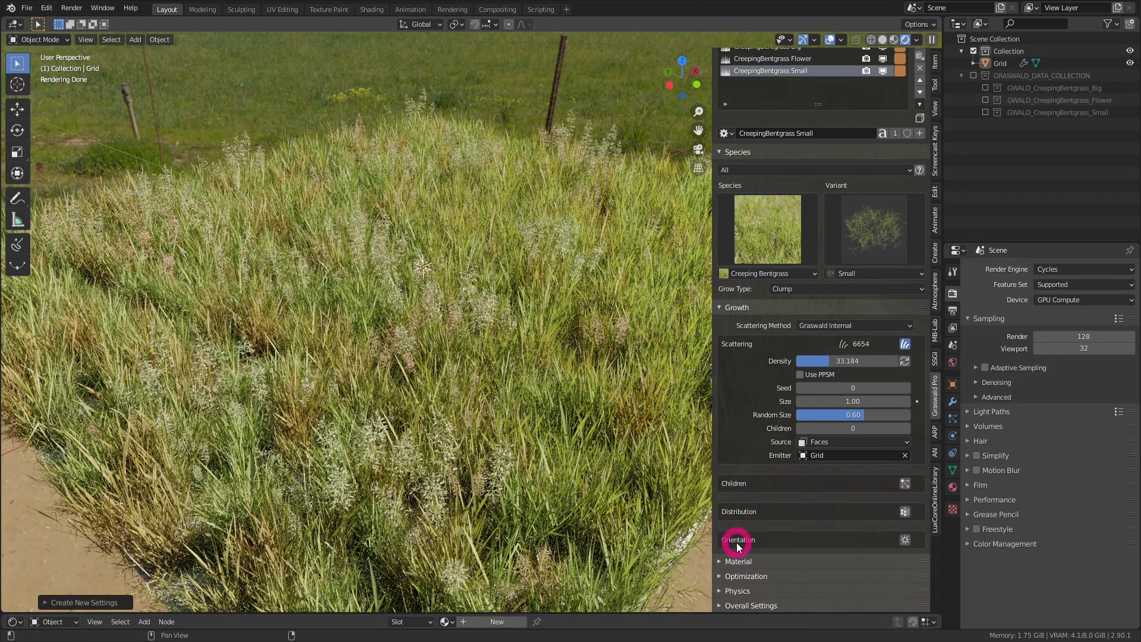
{"action": "left_click", "coordinate": [904, 513]}
{"action": "scroll", "coordinate": [862, 416], "scroll_direction": "down", "scroll_amount": 3}
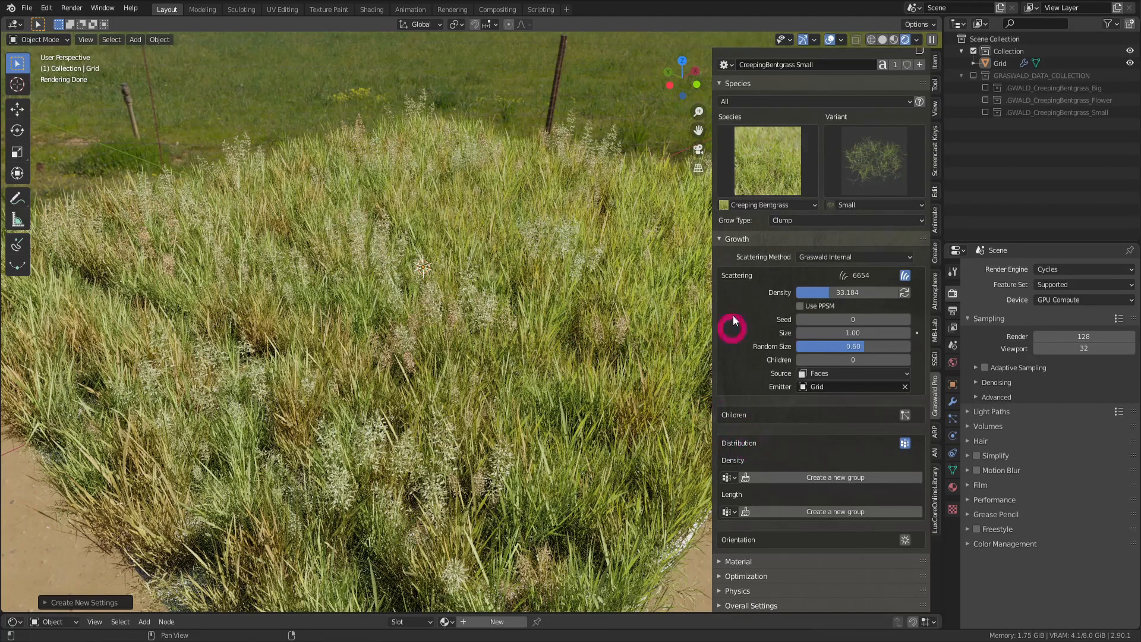
Switch the viewport to Solid shading and set the Small system's Workbench Viewport LOD to Low.
{"action": "left_click", "coordinate": [881, 39]}
{"action": "left_click", "coordinate": [588, 271]}
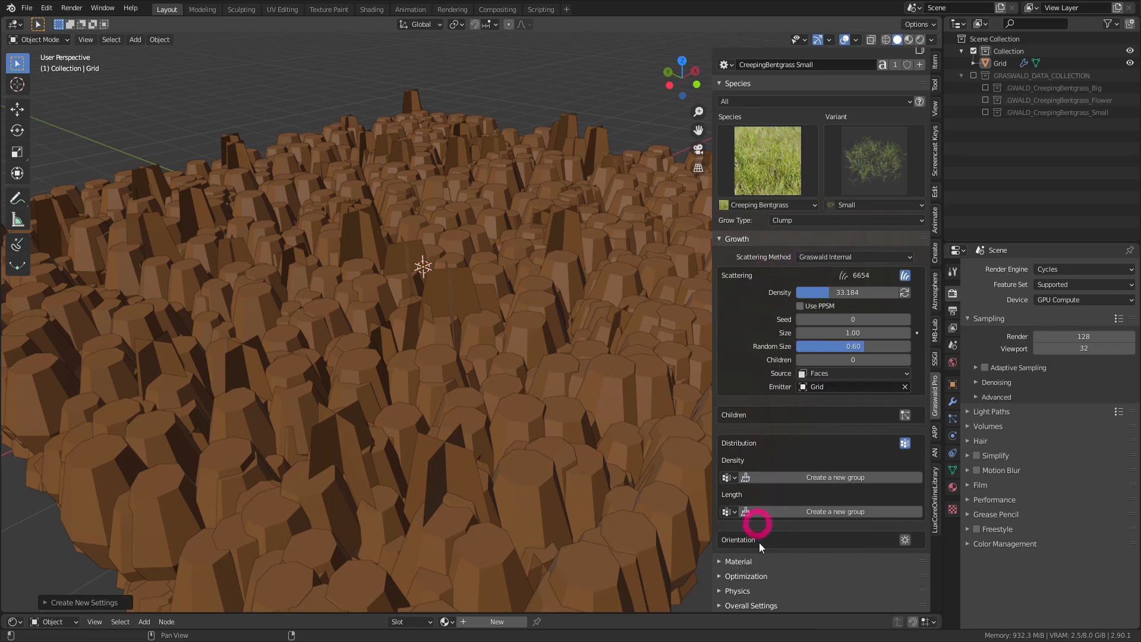
{"action": "left_click", "coordinate": [764, 576]}
{"action": "middle_click_drag", "start_coordinate": [767, 574], "coordinate": [812, 262]}
{"action": "left_click", "coordinate": [832, 518]}
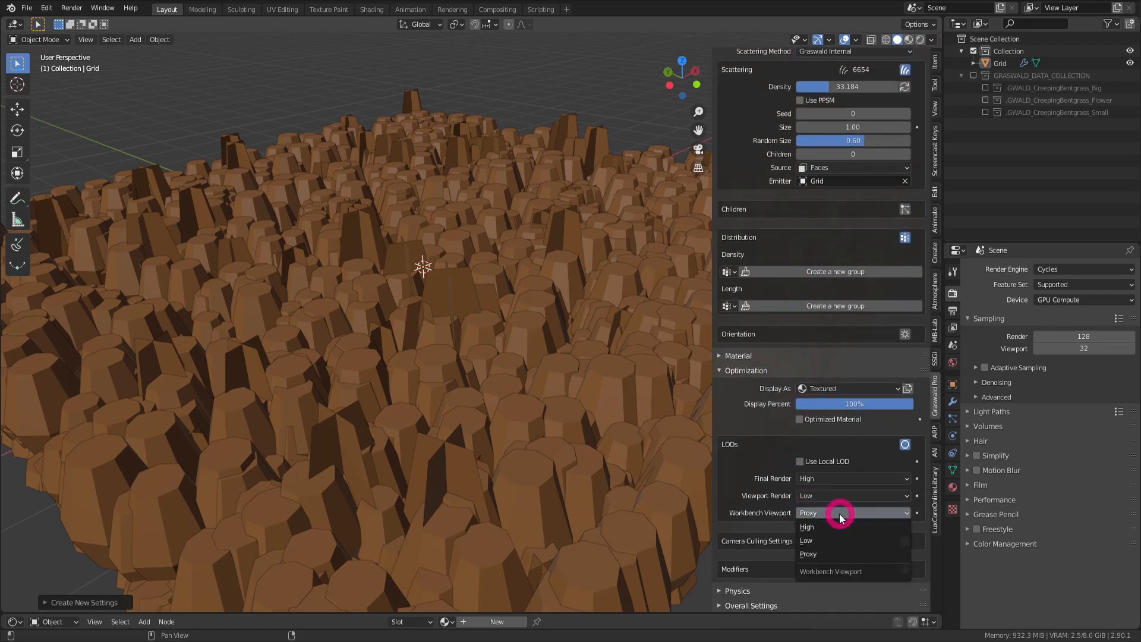
{"action": "left_click", "coordinate": [840, 540]}
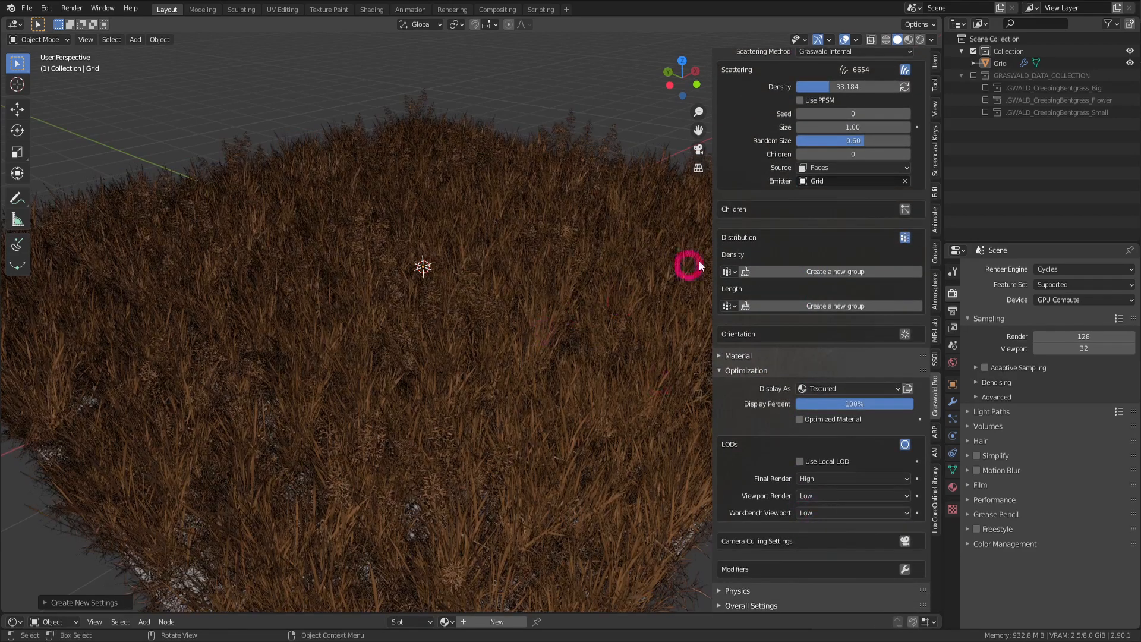
Create a new density vertex group for the CreepingBentgrass Small system.
{"action": "middle_click_drag", "start_coordinate": [756, 233], "coordinate": [766, 553]}
{"action": "middle_click_drag", "start_coordinate": [767, 449], "coordinate": [773, 202]}
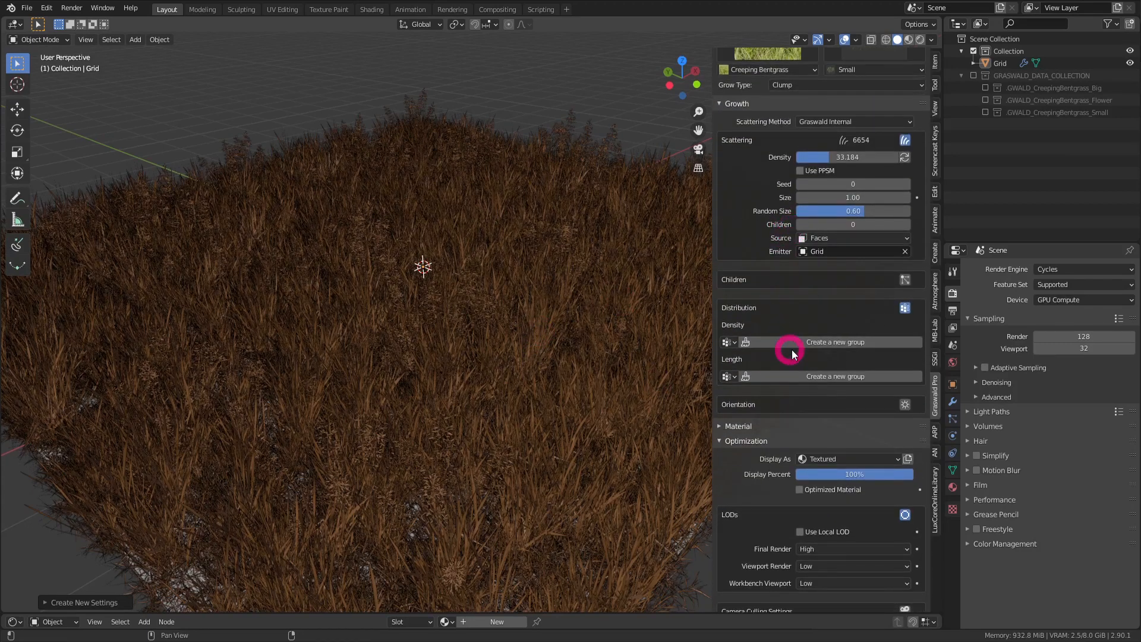
{"action": "left_click", "coordinate": [825, 342]}
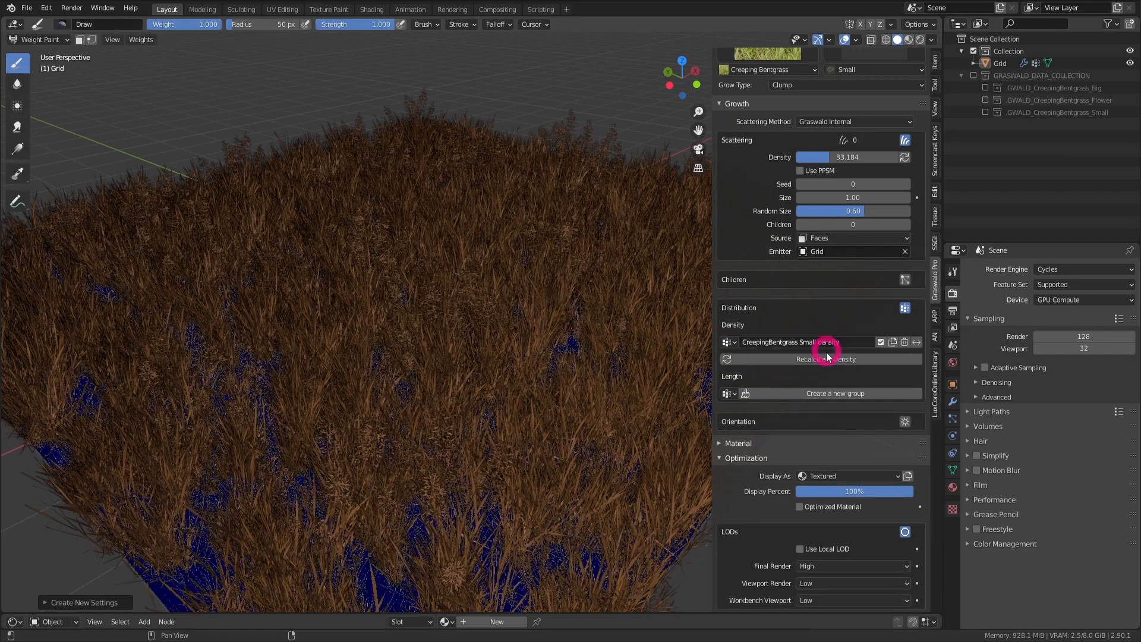
Enlarge the weight paint brush radius to 108 px and paint a winding full-weight path across the grid to its front edge.
{"action": "middle_click_drag", "start_coordinate": [604, 290], "coordinate": [570, 331]}
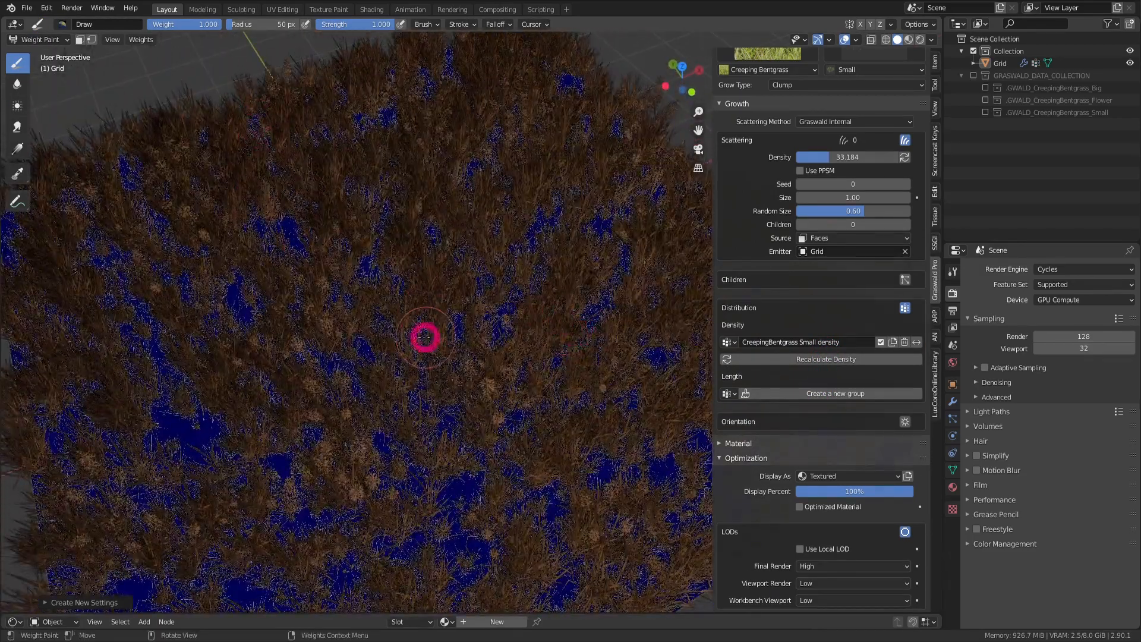
{"action": "key", "text": "f"}
{"action": "left_click", "coordinate": [446, 344]}
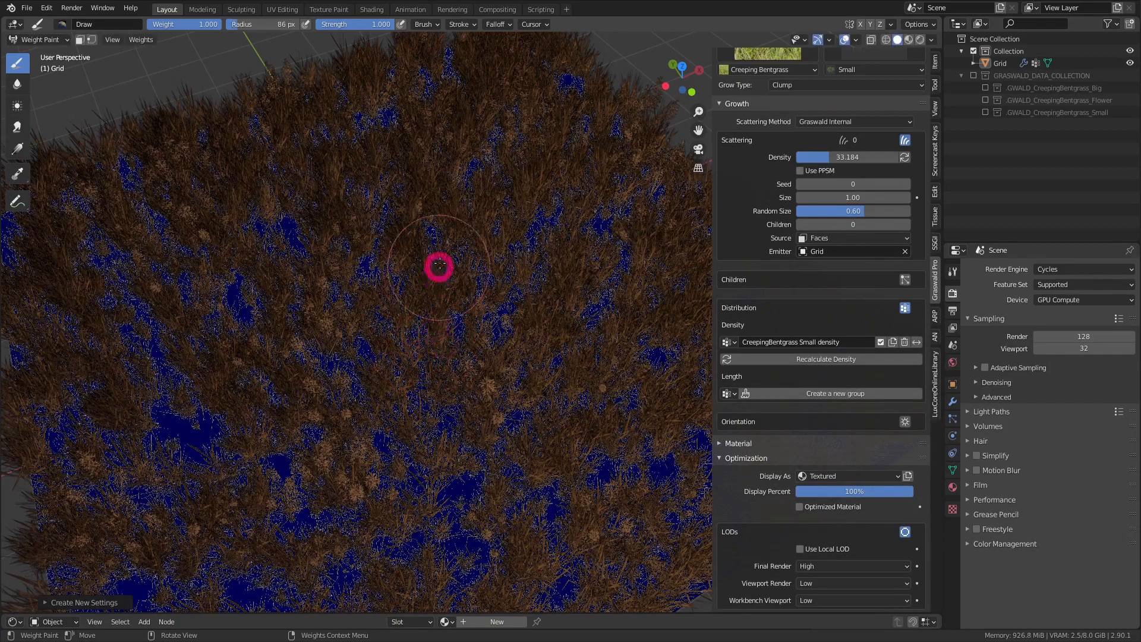
{"action": "middle_click_drag", "start_coordinate": [438, 264], "coordinate": [417, 304], "text": "ctrl"}
{"action": "key", "text": "f"}
{"action": "left_click", "coordinate": [435, 316]}
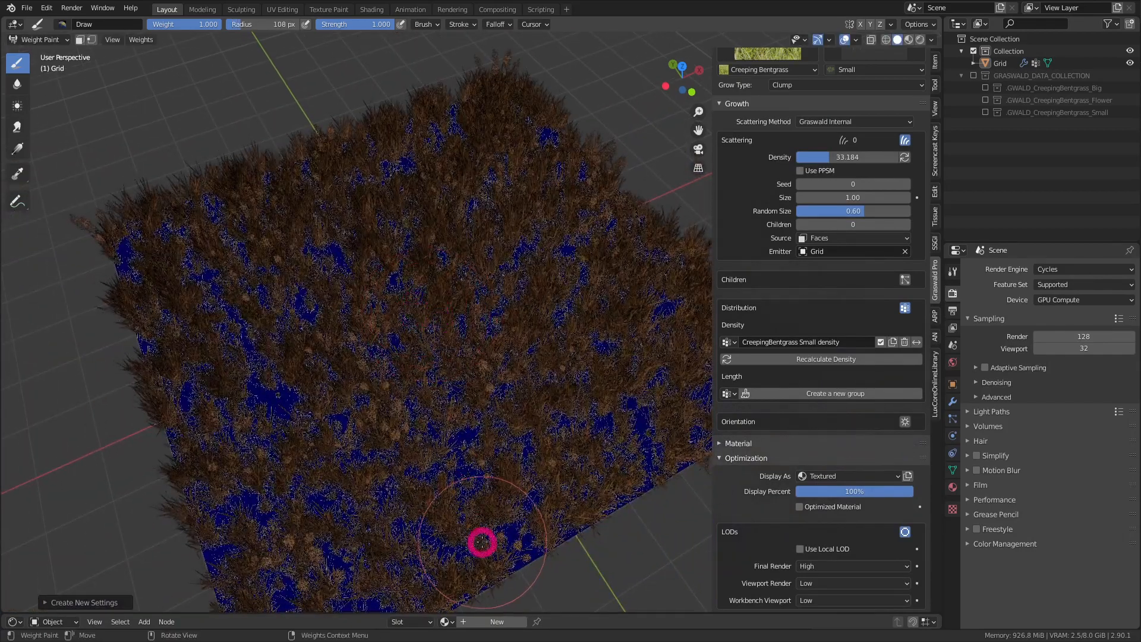
{"action": "mouse_move", "coordinate": [482, 539]}
{"action": "left_mouse_down"}
{"action": "mouse_move", "coordinate": [451, 426]}
{"action": "mouse_move", "coordinate": [395, 341]}
{"action": "mouse_move", "coordinate": [387, 257]}
{"action": "mouse_move", "coordinate": [462, 169]}
{"action": "mouse_move", "coordinate": [472, 99]}
{"action": "mouse_move", "coordinate": [456, 165]}
{"action": "mouse_move", "coordinate": [374, 311]}
{"action": "mouse_move", "coordinate": [476, 480]}
{"action": "mouse_move", "coordinate": [491, 599]}
{"action": "left_mouse_up"}
{"action": "mouse_move", "coordinate": [538, 416]}
{"action": "middle_mouse_down"}
{"action": "mouse_move", "coordinate": [578, 319]}
{"action": "mouse_move", "coordinate": [571, 326]}
{"action": "mouse_move", "coordinate": [563, 282]}
{"action": "middle_mouse_up"}
{"action": "scroll", "coordinate": [560, 297], "scroll_direction": "up", "scroll_amount": 2}
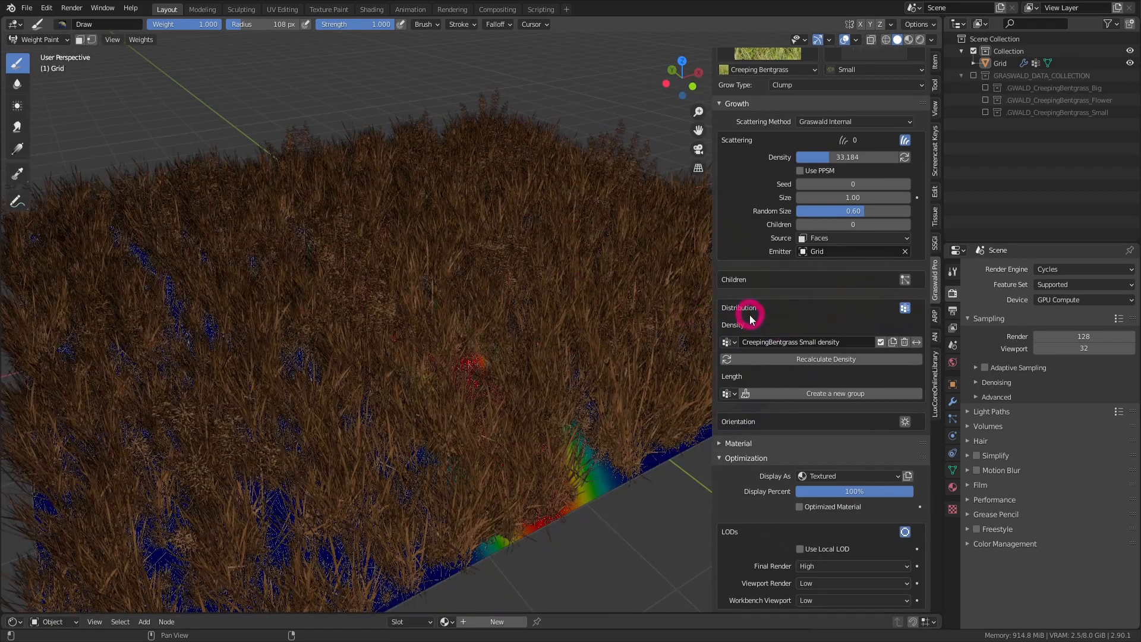
Recalculate the Small system's density from the painted path weights.
{"action": "left_click", "coordinate": [807, 365]}
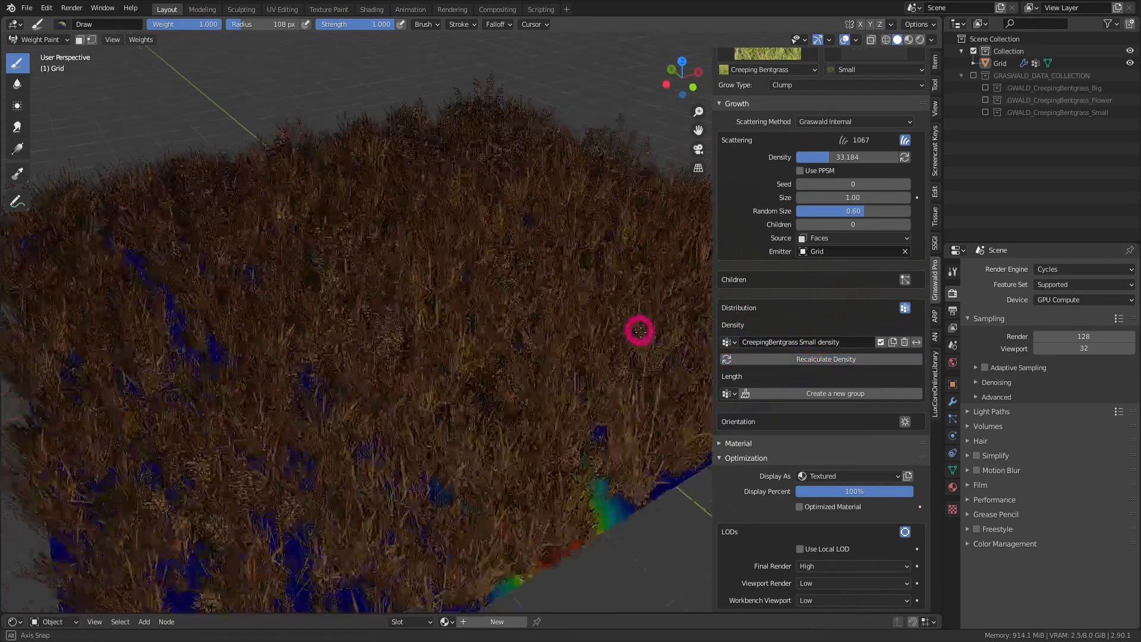
{"action": "middle_click_drag", "start_coordinate": [640, 331], "coordinate": [675, 377]}
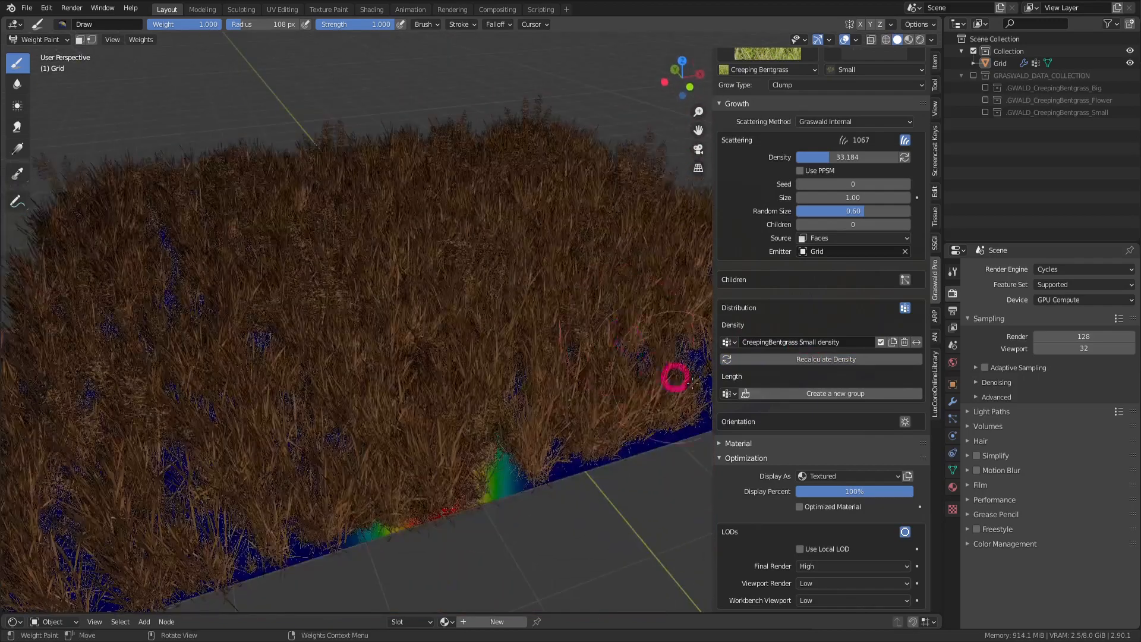
{"action": "left_click", "coordinate": [850, 361]}
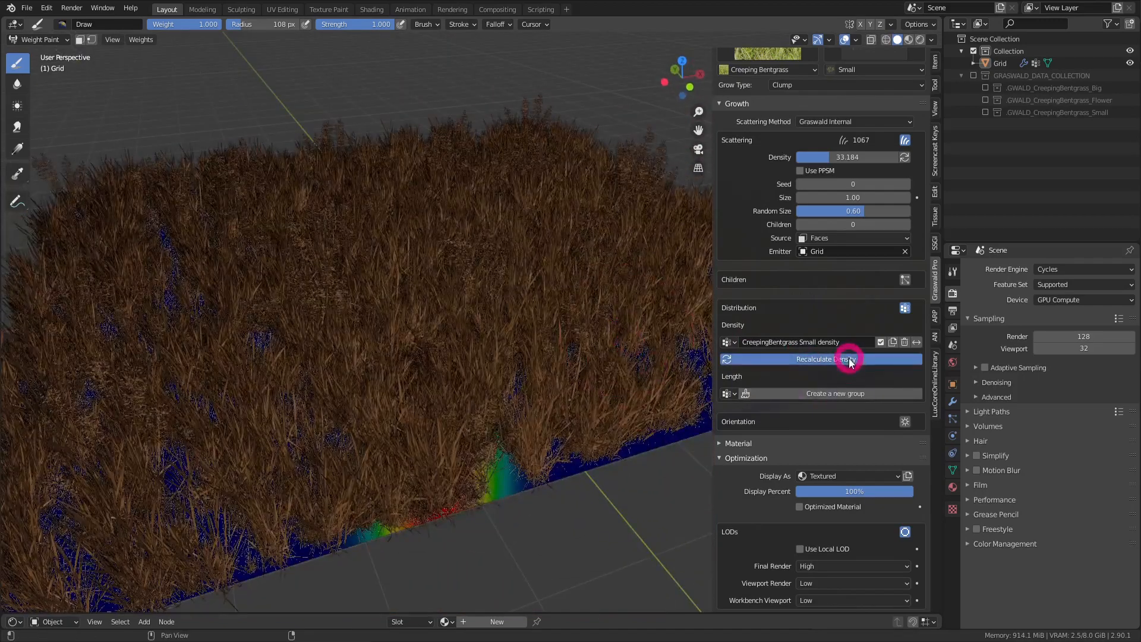
Invert the Small system's density group and recalculate its density, checking the cleared path.
{"action": "left_click", "coordinate": [918, 343]}
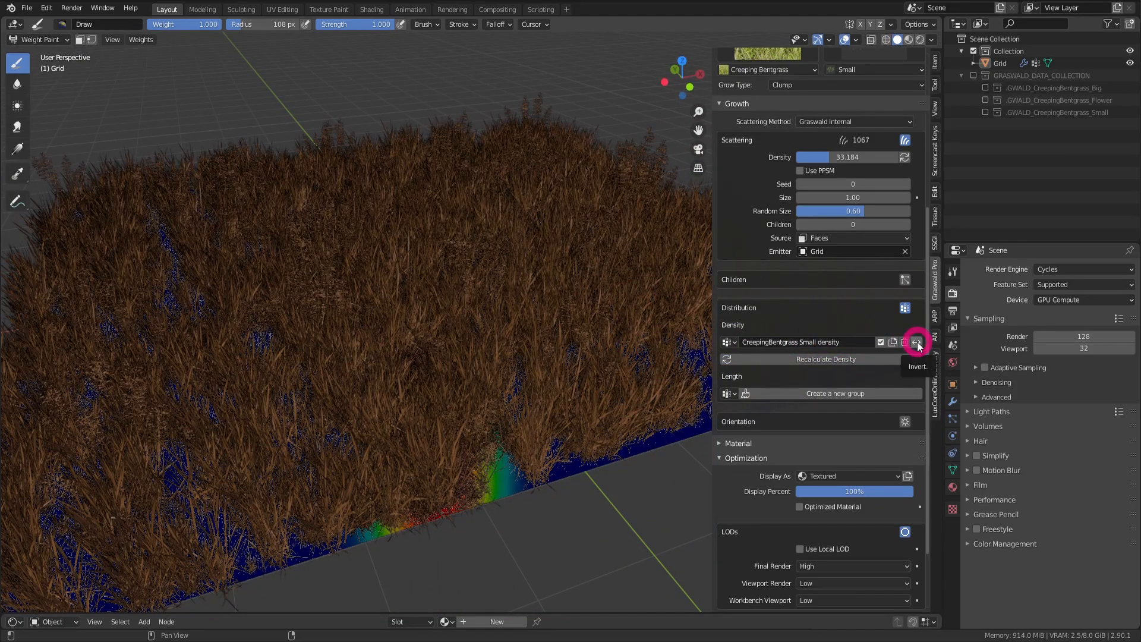
{"action": "mouse_move", "coordinate": [648, 315]}
{"action": "middle_mouse_down"}
{"action": "mouse_move", "coordinate": [602, 329]}
{"action": "mouse_move", "coordinate": [694, 347]}
{"action": "middle_mouse_up"}
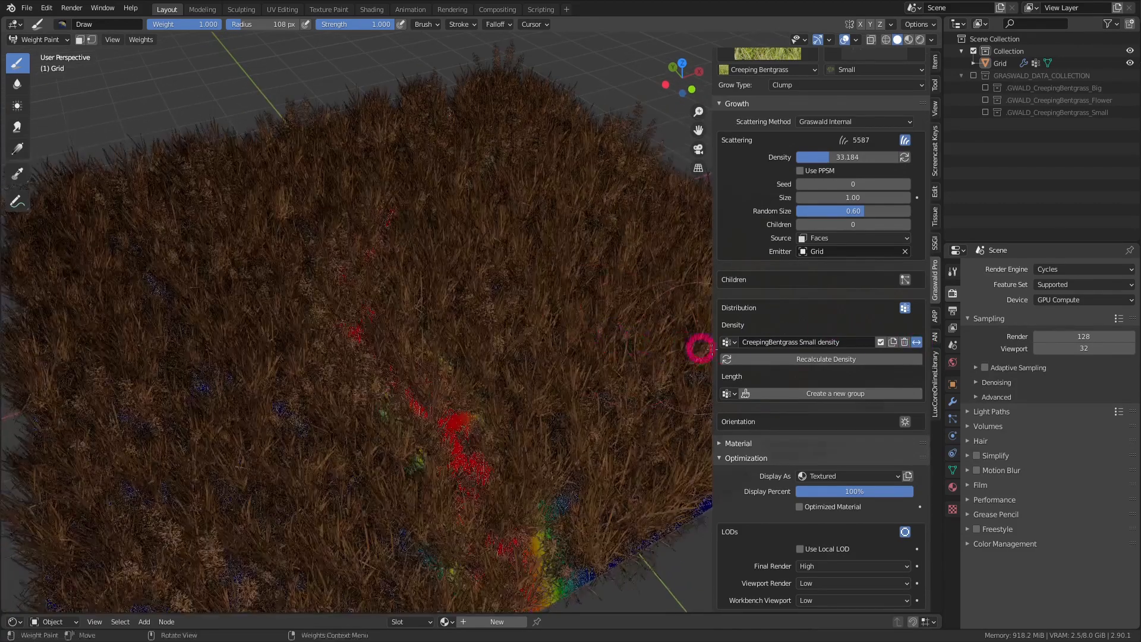
{"action": "left_click", "coordinate": [836, 360]}
{"action": "left_click", "coordinate": [842, 365]}
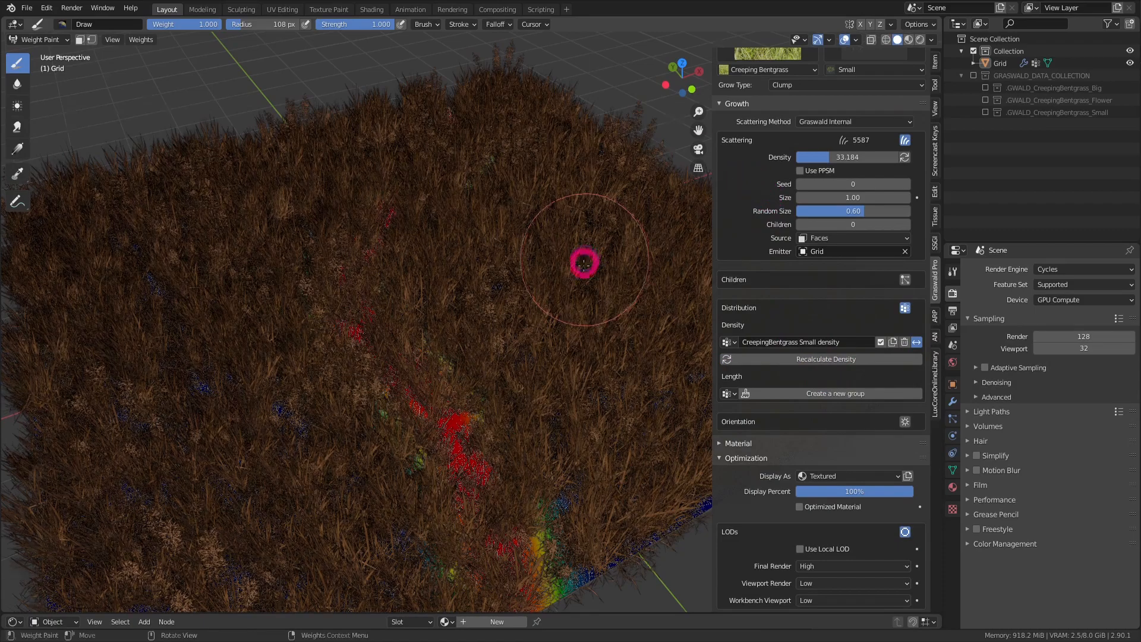
{"action": "middle_click_drag", "start_coordinate": [584, 265], "coordinate": [607, 273]}
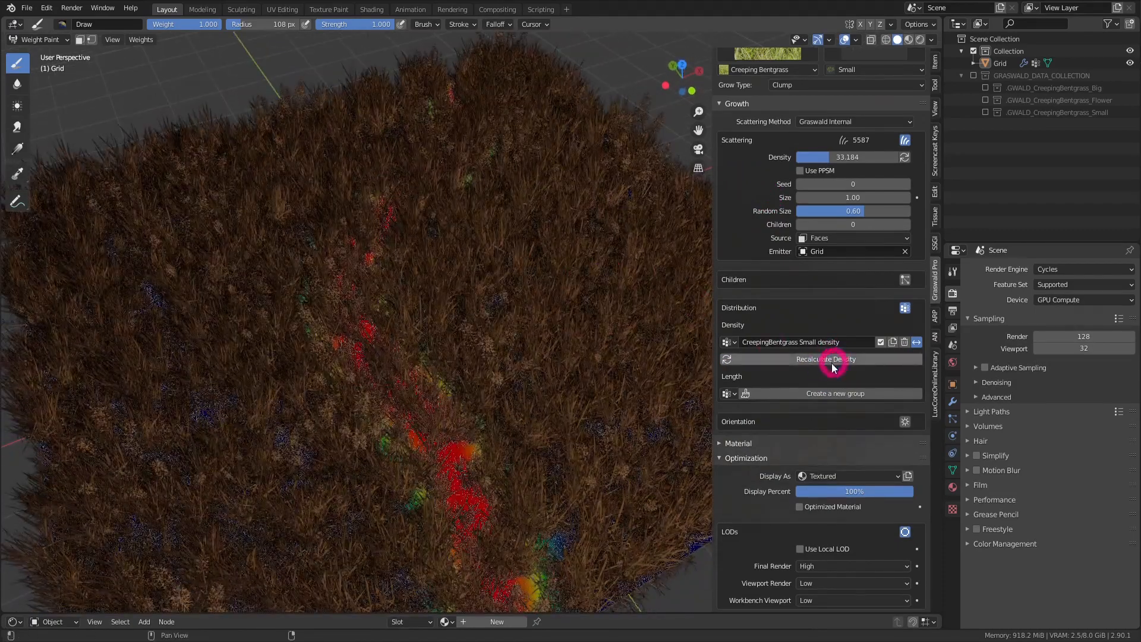
Select the CreepingBentgrass Flower system and assign the CreepingBentgrass Small density group as its density.
{"action": "scroll", "coordinate": [785, 191], "scroll_direction": "up", "scroll_amount": 10}
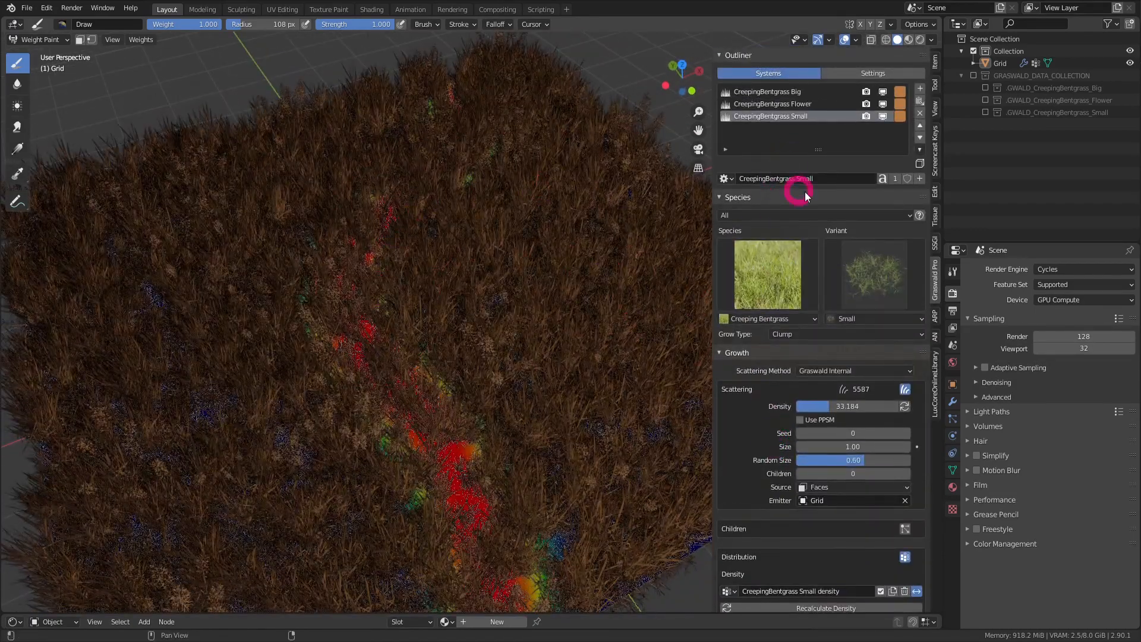
{"action": "middle_click_drag", "start_coordinate": [792, 249], "coordinate": [773, 268]}
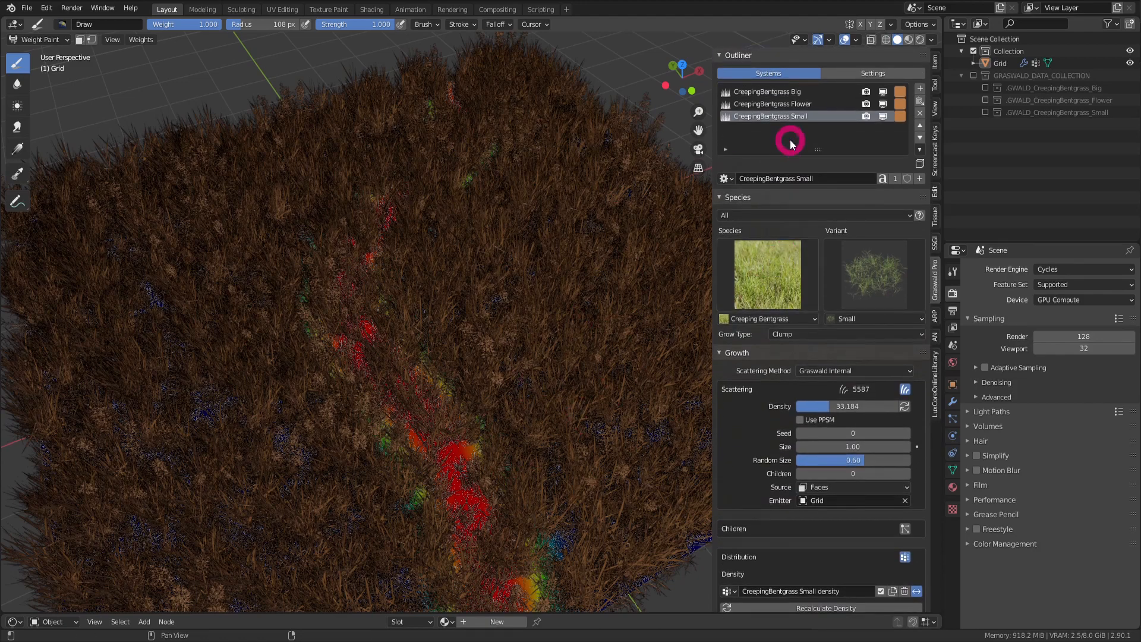
{"action": "left_click", "coordinate": [801, 110]}
{"action": "scroll", "coordinate": [752, 381], "scroll_direction": "down", "scroll_amount": 10}
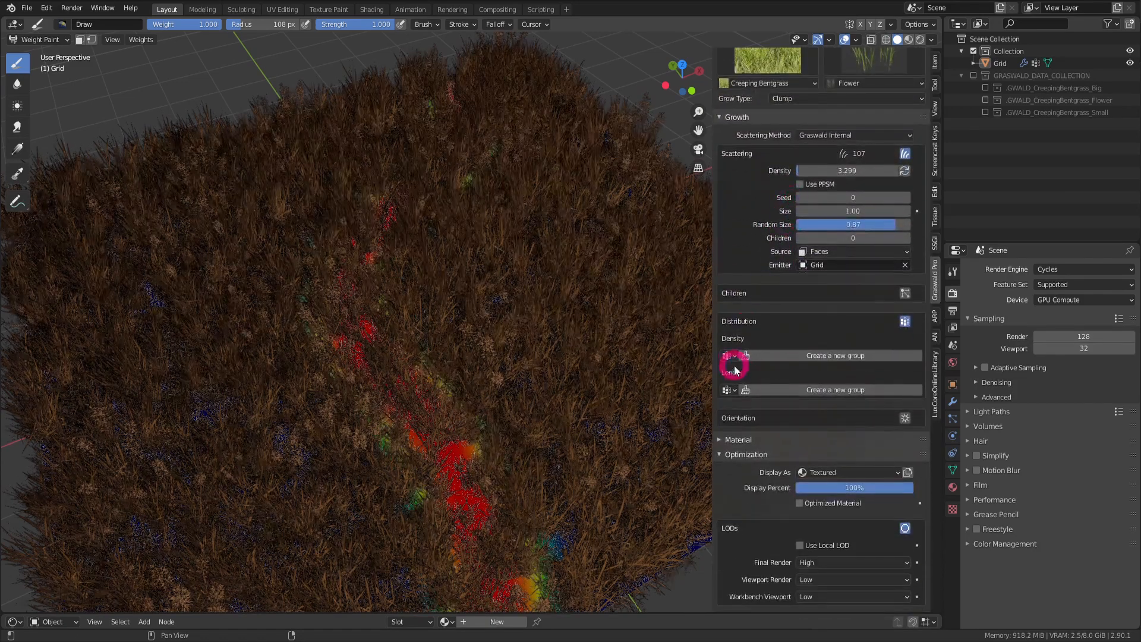
{"action": "left_click", "coordinate": [733, 357]}
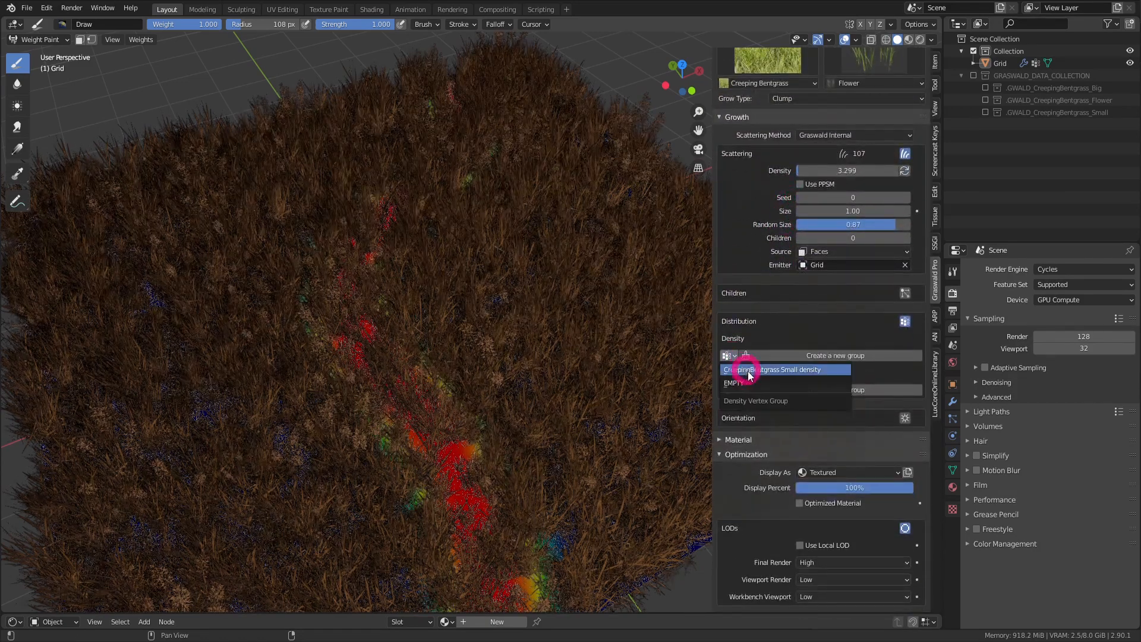
{"action": "left_click", "coordinate": [783, 371]}
Select the CreepingBentgrass Big system, assign it the CreepingBentgrass Small density group and invert that density.
{"action": "scroll", "coordinate": [767, 470], "scroll_direction": "up", "scroll_amount": 10}
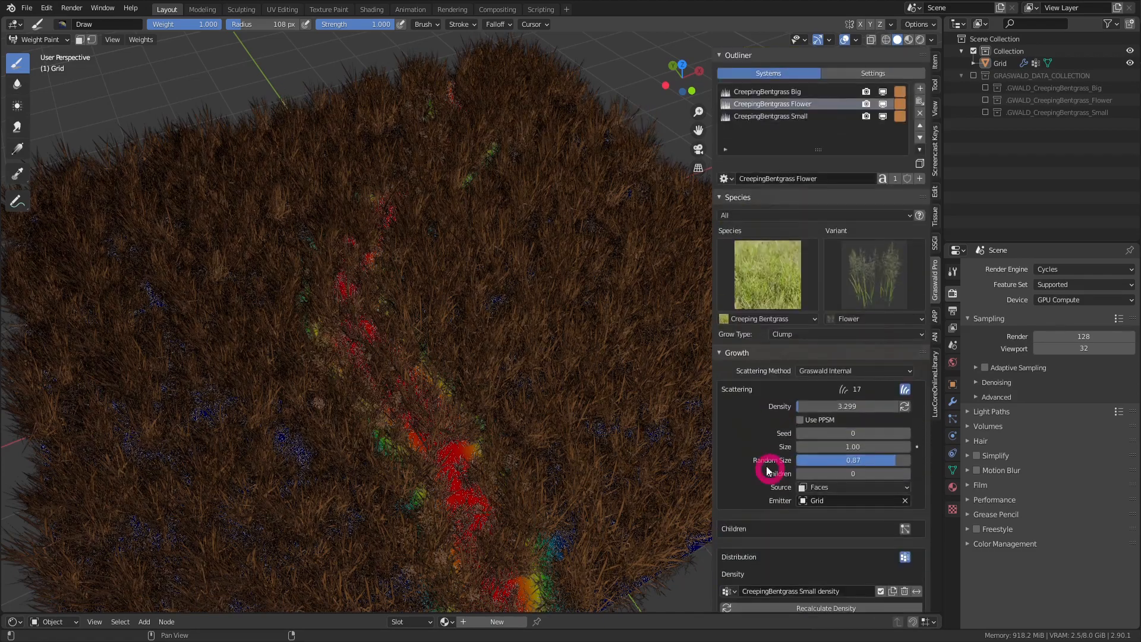
{"action": "left_click", "coordinate": [798, 94]}
{"action": "scroll", "coordinate": [773, 380], "scroll_direction": "down", "scroll_amount": 8}
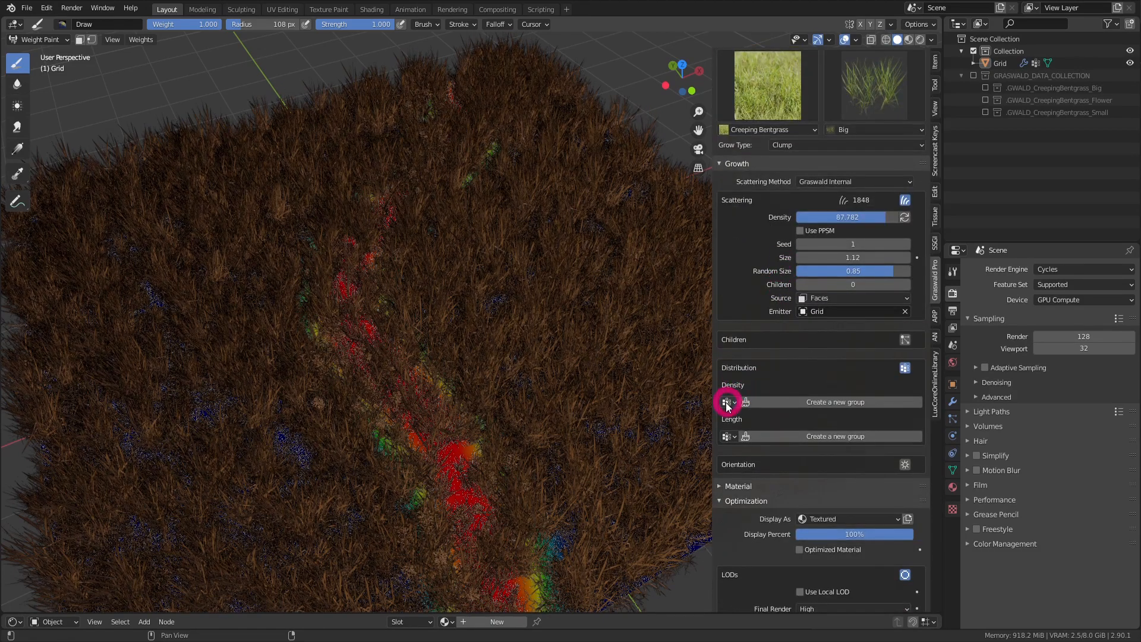
{"action": "left_click", "coordinate": [730, 403]}
{"action": "left_click", "coordinate": [738, 416]}
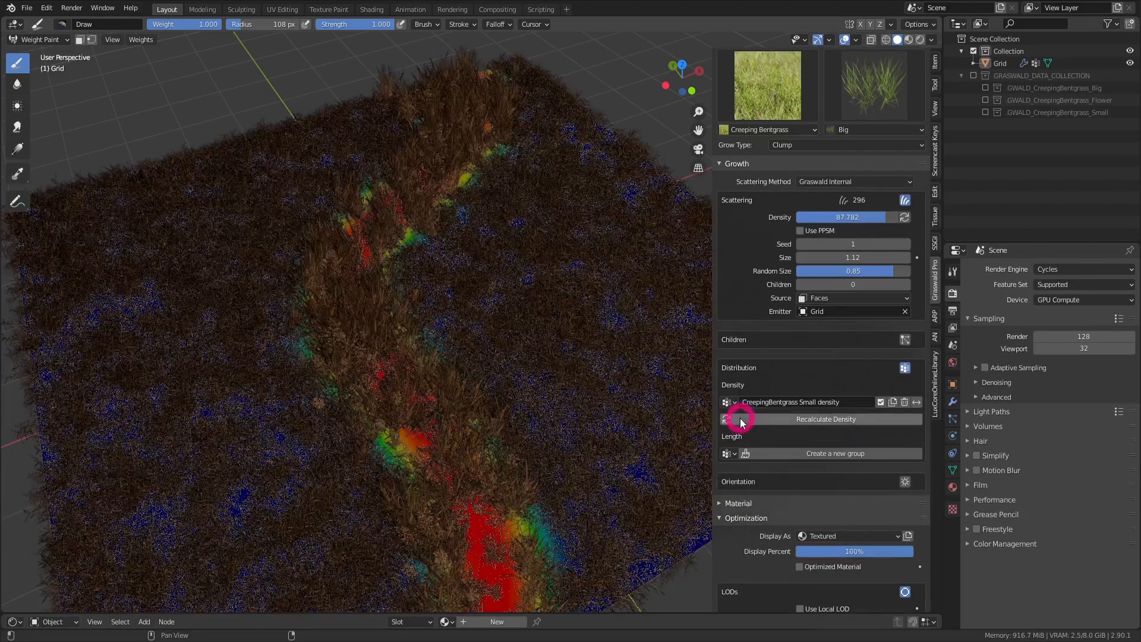
{"action": "scroll", "coordinate": [564, 367], "scroll_direction": "down", "scroll_amount": 5}
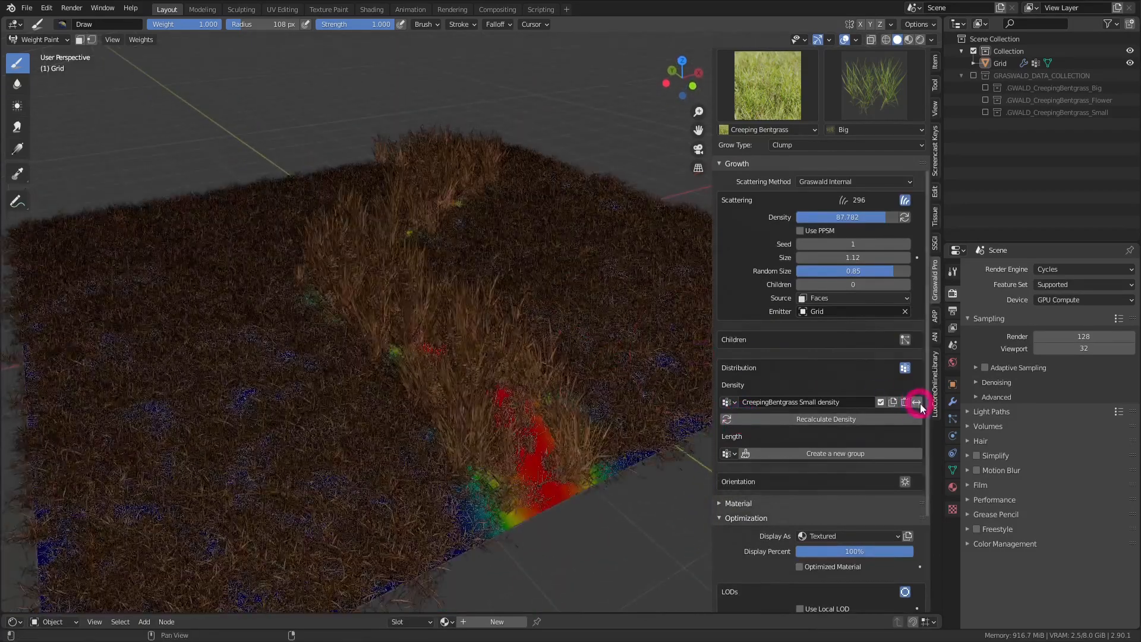
{"action": "left_click", "coordinate": [917, 402]}
{"action": "scroll", "coordinate": [832, 297], "scroll_direction": "up", "scroll_amount": 8}
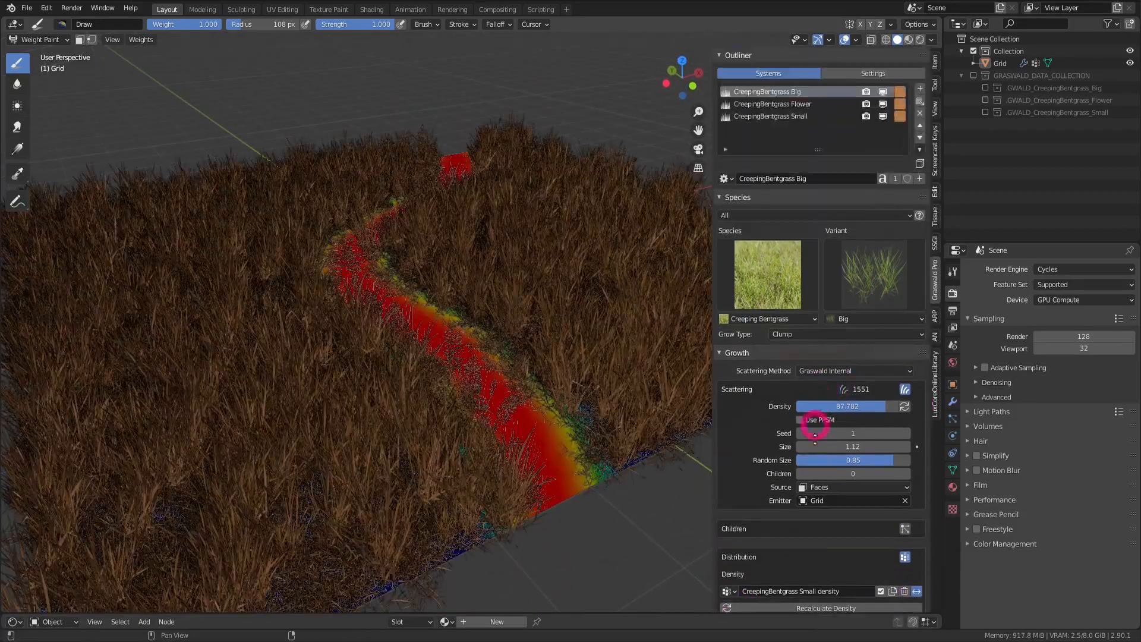
Select the CreepingBentgrass Flower system and invert its density group.
{"action": "left_click", "coordinate": [811, 104]}
{"action": "scroll", "coordinate": [871, 517], "scroll_direction": "down", "scroll_amount": 4}
{"action": "left_click", "coordinate": [918, 591]}
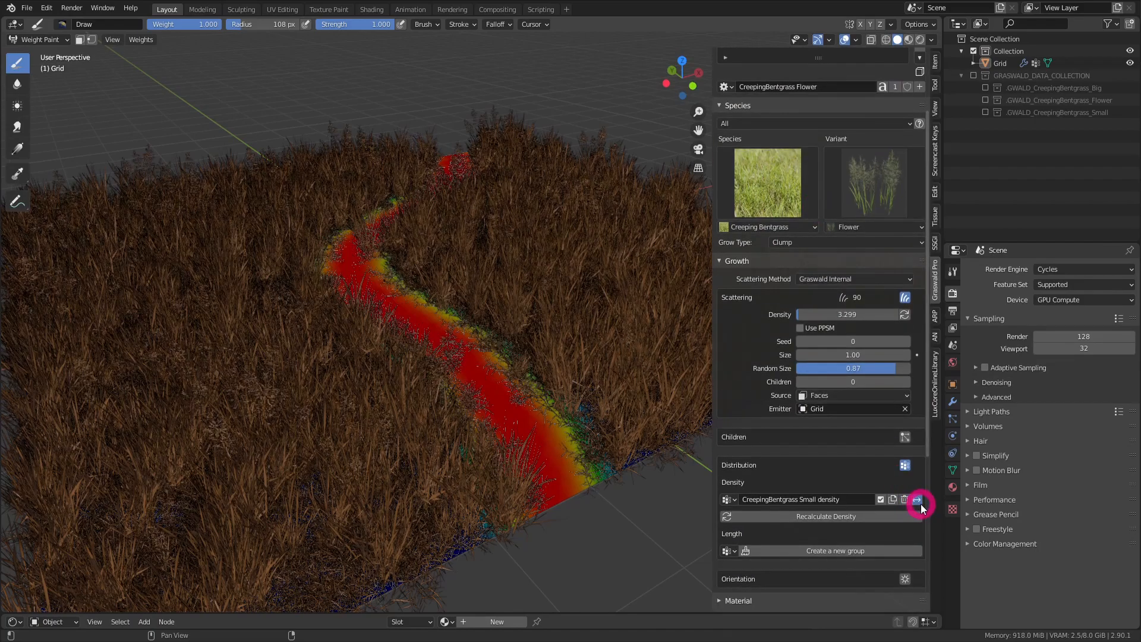
{"action": "scroll", "coordinate": [821, 309], "scroll_direction": "up", "scroll_amount": 4}
Select the Small system, return to Object Mode and switch to Rendered shading to inspect the cleared path.
{"action": "left_click", "coordinate": [805, 117]}
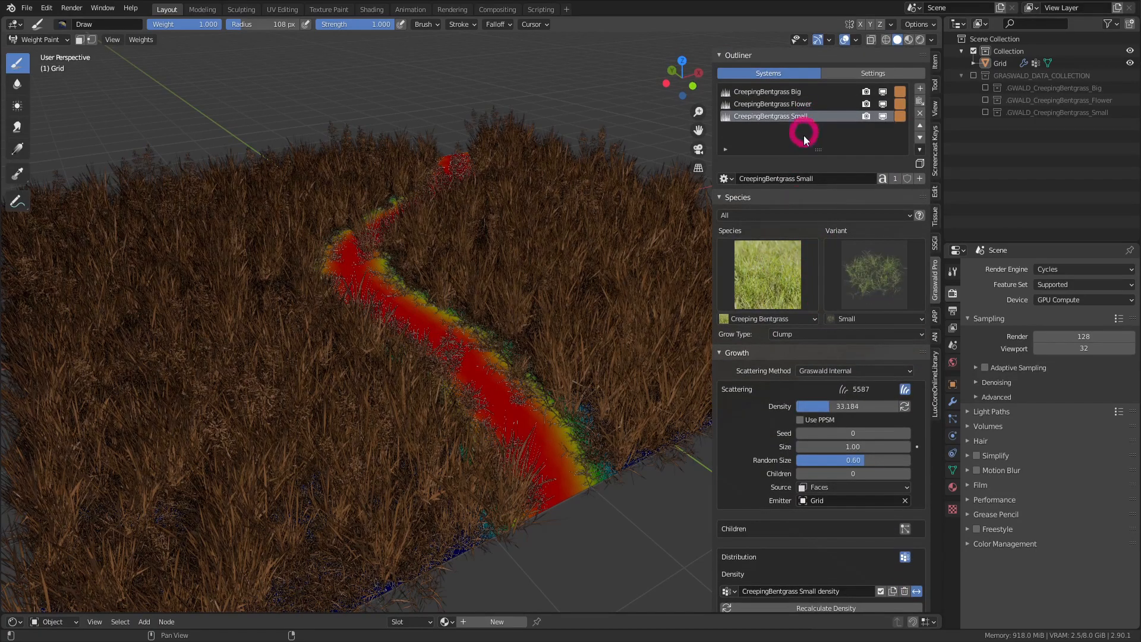
{"action": "middle_click_drag", "start_coordinate": [672, 362], "coordinate": [592, 324]}
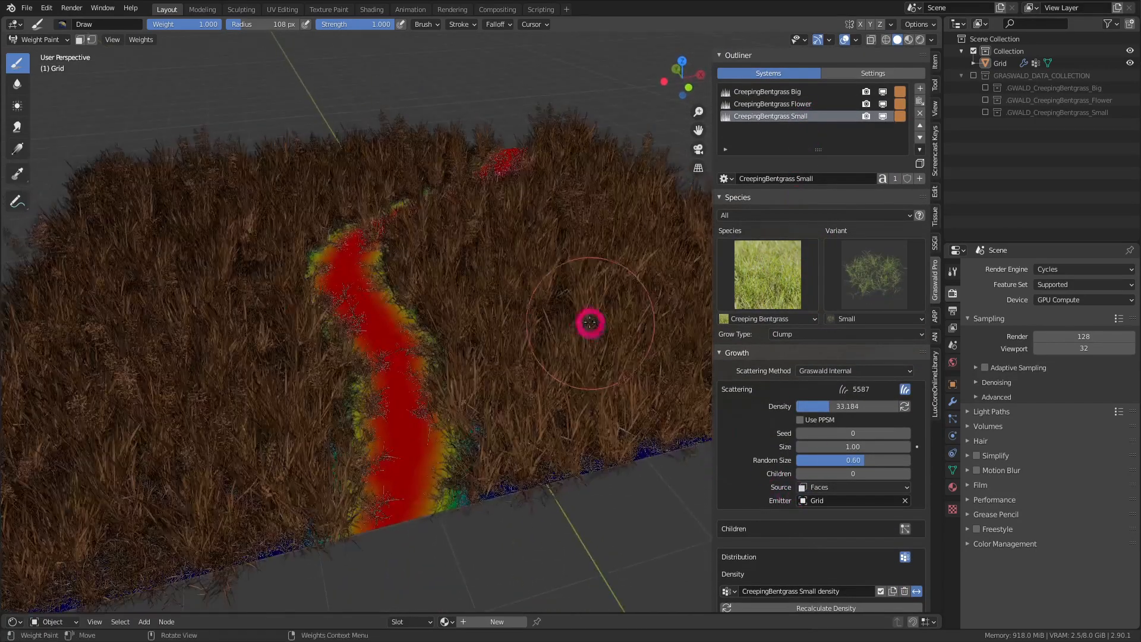
{"action": "key", "text": "ctrl+Tab"}
{"action": "left_click", "coordinate": [512, 300]}
{"action": "left_click", "coordinate": [920, 39]}
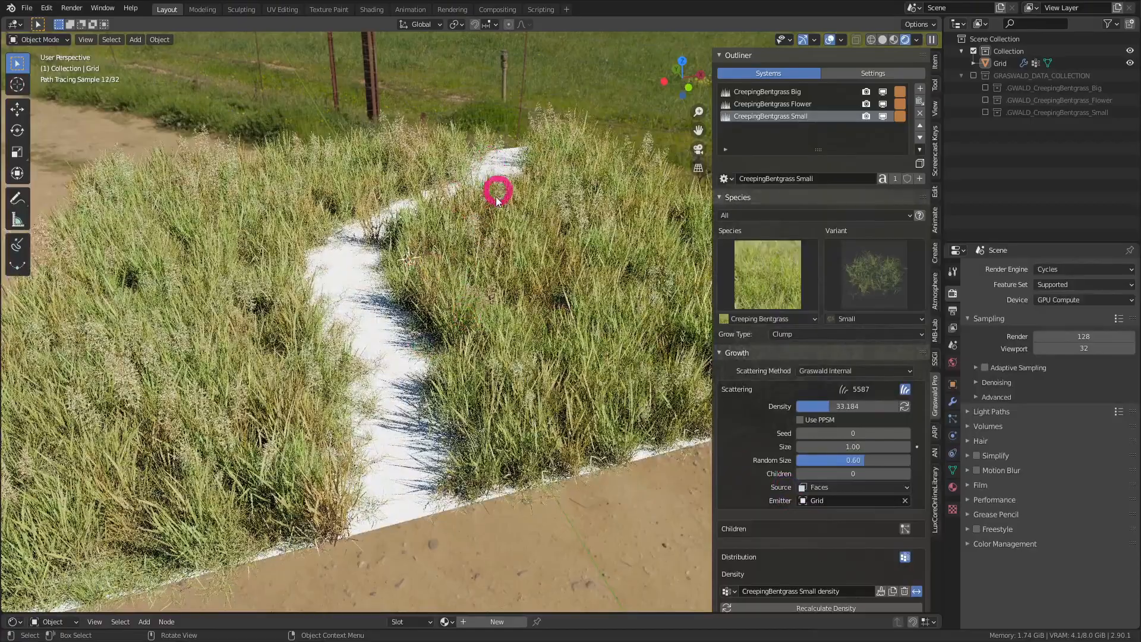
{"action": "middle_click_drag", "start_coordinate": [493, 265], "coordinate": [499, 282]}
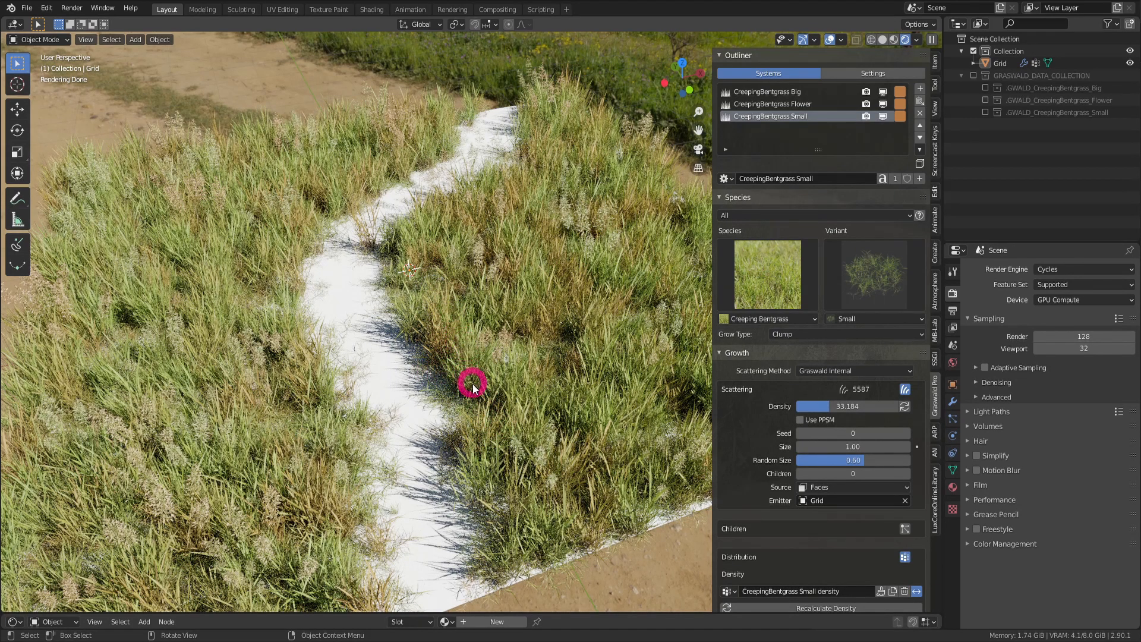
Switch to Solid shading and create a new length vertex group for the CreepingBentgrass Big system.
{"action": "scroll", "coordinate": [779, 434], "scroll_direction": "down", "scroll_amount": 10}
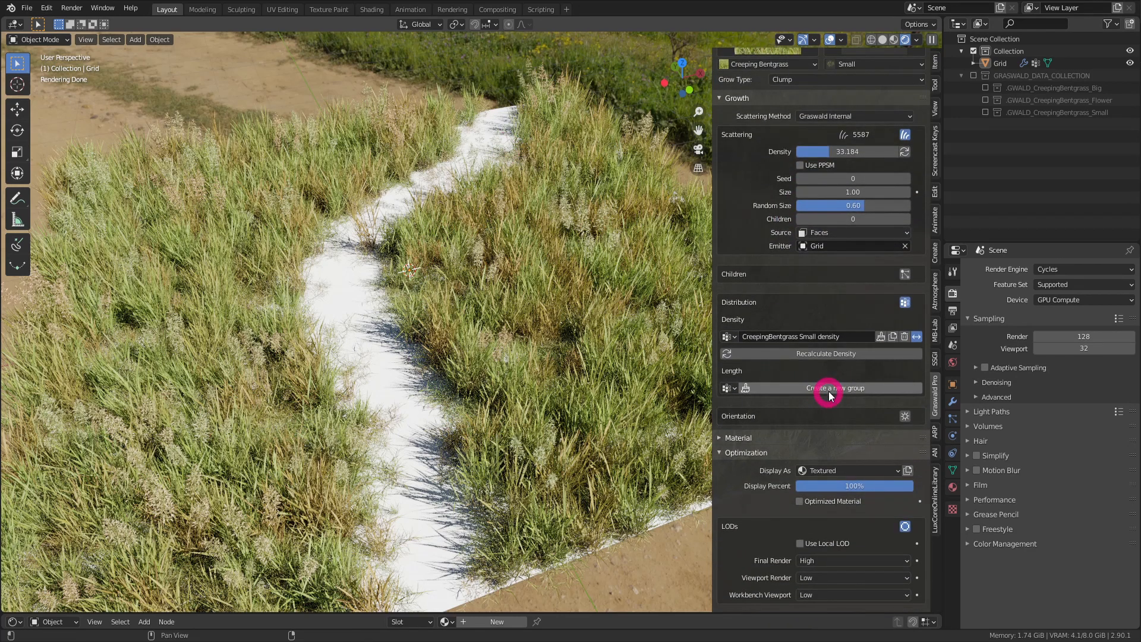
{"action": "scroll", "coordinate": [807, 301], "scroll_direction": "up", "scroll_amount": 10}
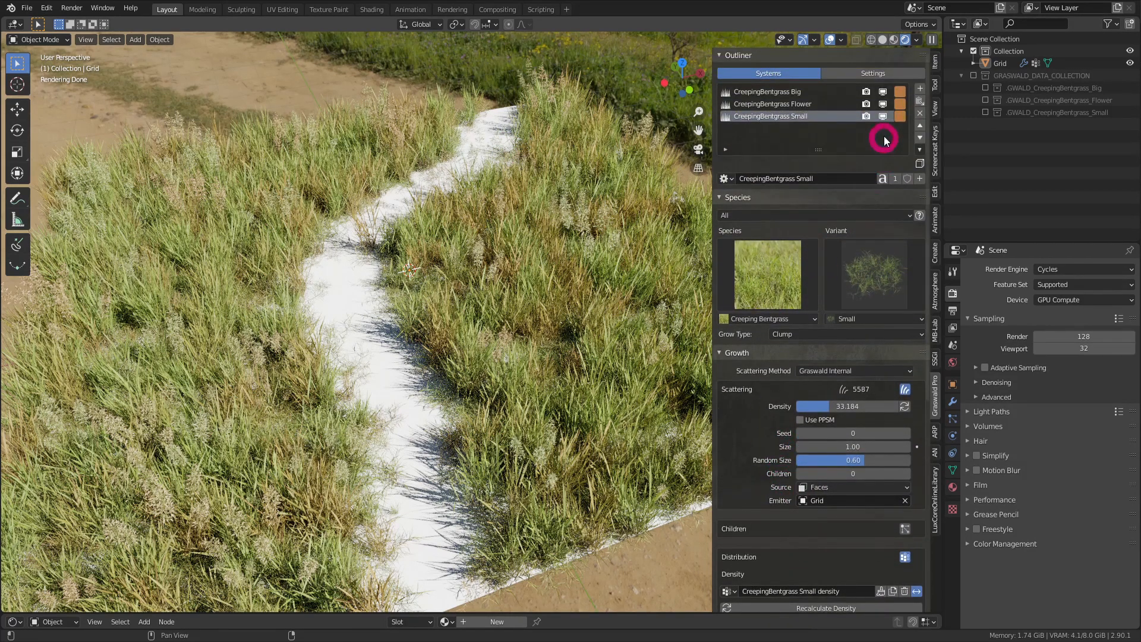
{"action": "left_click", "coordinate": [883, 40]}
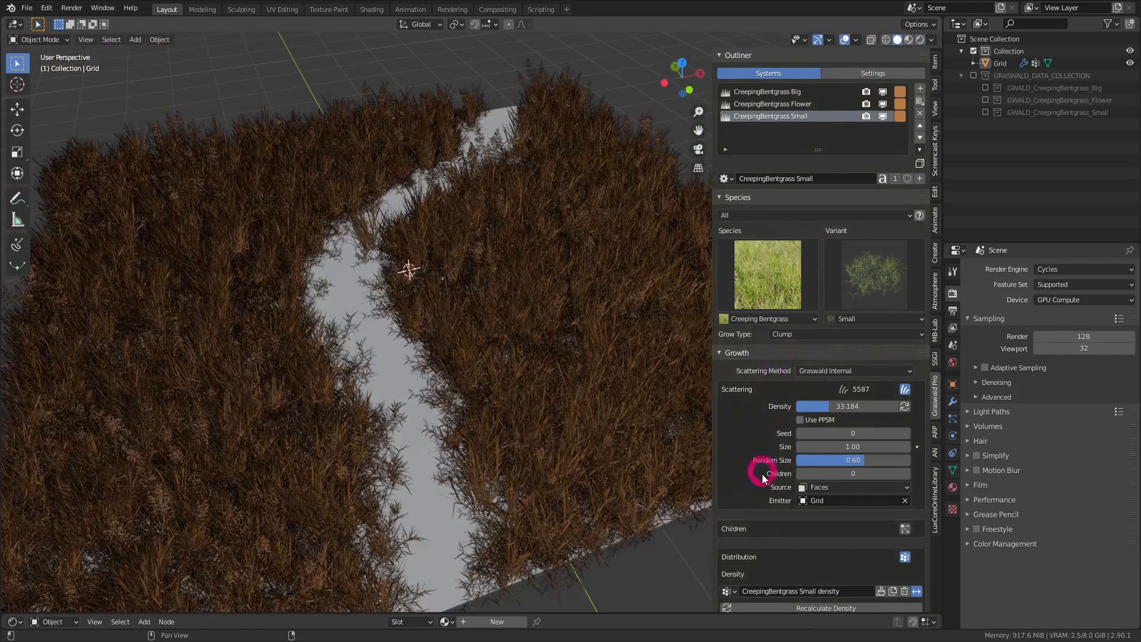
{"action": "mouse_move", "coordinate": [762, 471]}
{"action": "middle_mouse_down"}
{"action": "mouse_move", "coordinate": [782, 251]}
{"action": "mouse_move", "coordinate": [761, 449]}
{"action": "mouse_move", "coordinate": [779, 353]}
{"action": "middle_mouse_up"}
{"action": "left_click", "coordinate": [799, 83]}
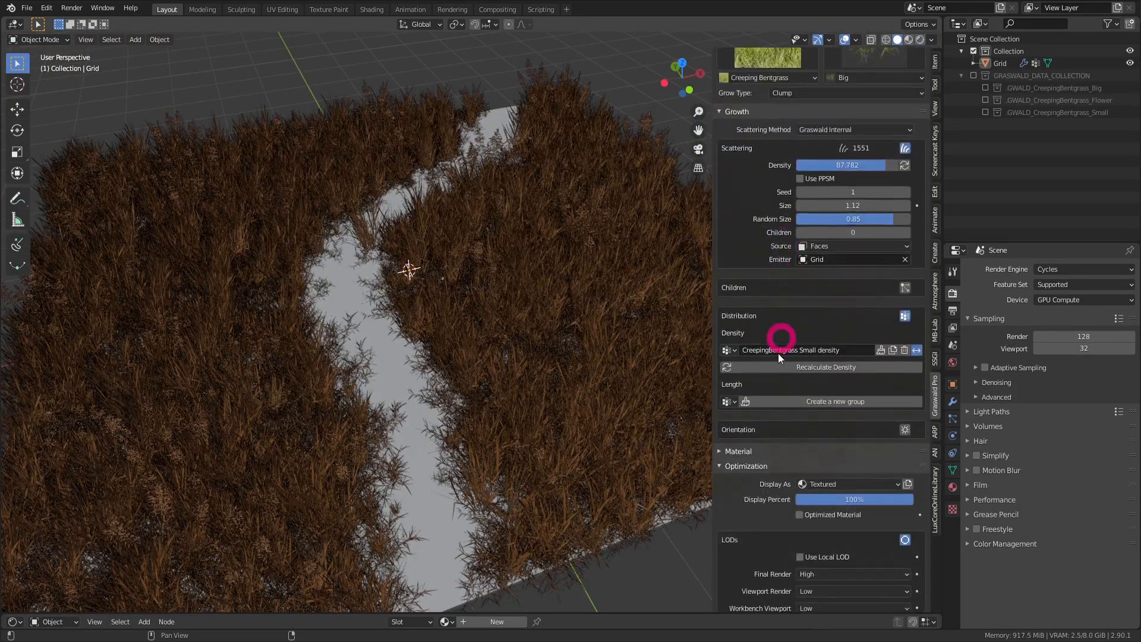
{"action": "left_click", "coordinate": [808, 404]}
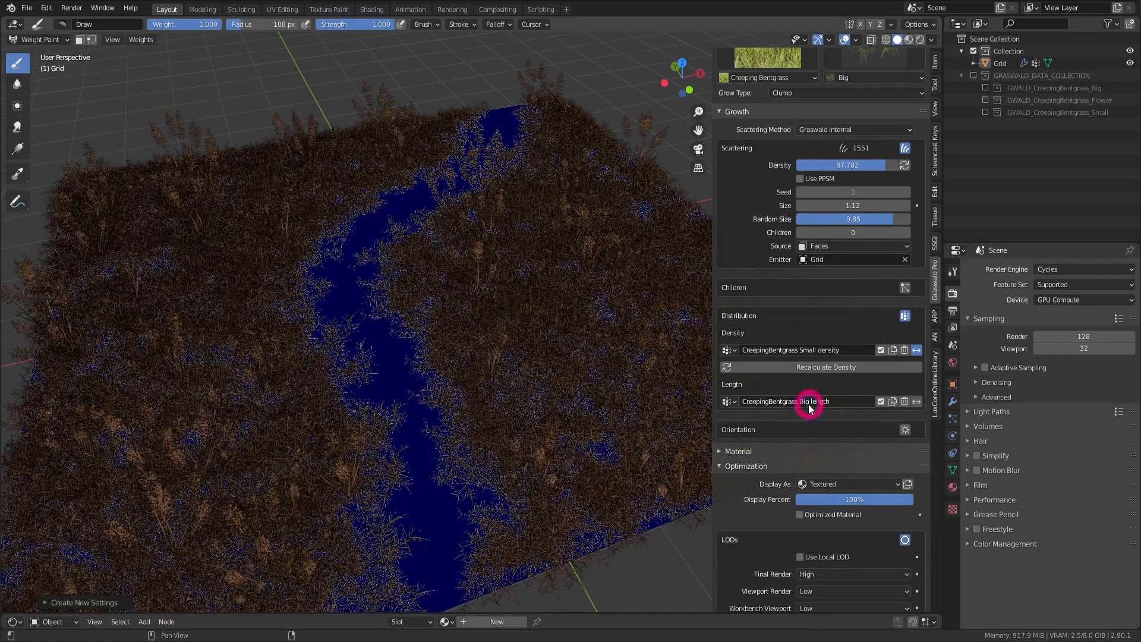
Paint full-weight strokes along one edge of the path and invert the CreepingBentgrass Big length group.
{"action": "left_click", "coordinate": [480, 547]}
{"action": "mouse_move", "coordinate": [489, 565]}
{"action": "left_mouse_down"}
{"action": "mouse_move", "coordinate": [497, 504]}
{"action": "mouse_move", "coordinate": [404, 299]}
{"action": "mouse_move", "coordinate": [402, 245]}
{"action": "left_mouse_up"}
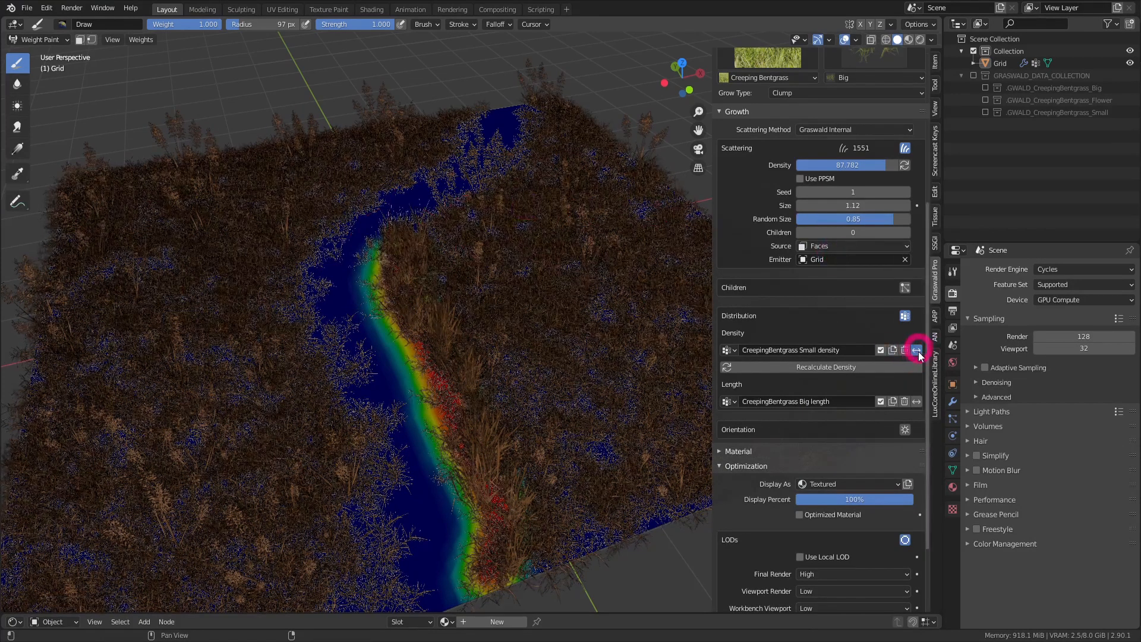
{"action": "left_click", "coordinate": [919, 404]}
{"action": "middle_click_drag", "start_coordinate": [551, 388], "coordinate": [553, 358]}
{"action": "left_click_drag", "start_coordinate": [506, 408], "coordinate": [411, 263]}
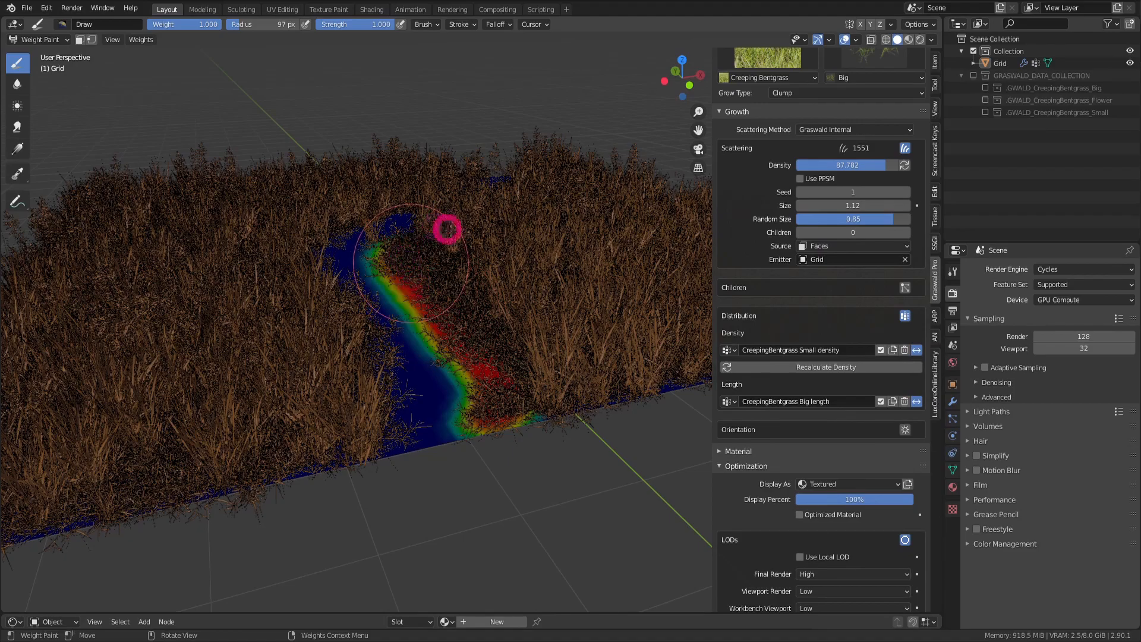
Set the brush weight to 0.555 and paint the Big length group along both edges of the path.
{"action": "mouse_move", "coordinate": [449, 227]}
{"action": "middle_mouse_down"}
{"action": "mouse_move", "coordinate": [454, 303]}
{"action": "mouse_move", "coordinate": [455, 257]}
{"action": "middle_mouse_up"}
{"action": "mouse_move", "coordinate": [377, 255]}
{"action": "middle_mouse_down"}
{"action": "mouse_move", "coordinate": [464, 323]}
{"action": "mouse_move", "coordinate": [386, 226]}
{"action": "middle_mouse_up"}
{"action": "left_click_drag", "start_coordinate": [214, 26], "coordinate": [175, 27]}
{"action": "mouse_move", "coordinate": [469, 502]}
{"action": "left_mouse_down"}
{"action": "mouse_move", "coordinate": [504, 492]}
{"action": "mouse_move", "coordinate": [501, 434]}
{"action": "mouse_move", "coordinate": [408, 260]}
{"action": "mouse_move", "coordinate": [390, 208]}
{"action": "mouse_move", "coordinate": [395, 159]}
{"action": "mouse_move", "coordinate": [397, 250]}
{"action": "mouse_move", "coordinate": [484, 433]}
{"action": "left_mouse_up"}
{"action": "mouse_move", "coordinate": [484, 433]}
{"action": "middle_mouse_down"}
{"action": "mouse_move", "coordinate": [433, 365]}
{"action": "mouse_move", "coordinate": [326, 537]}
{"action": "middle_mouse_up"}
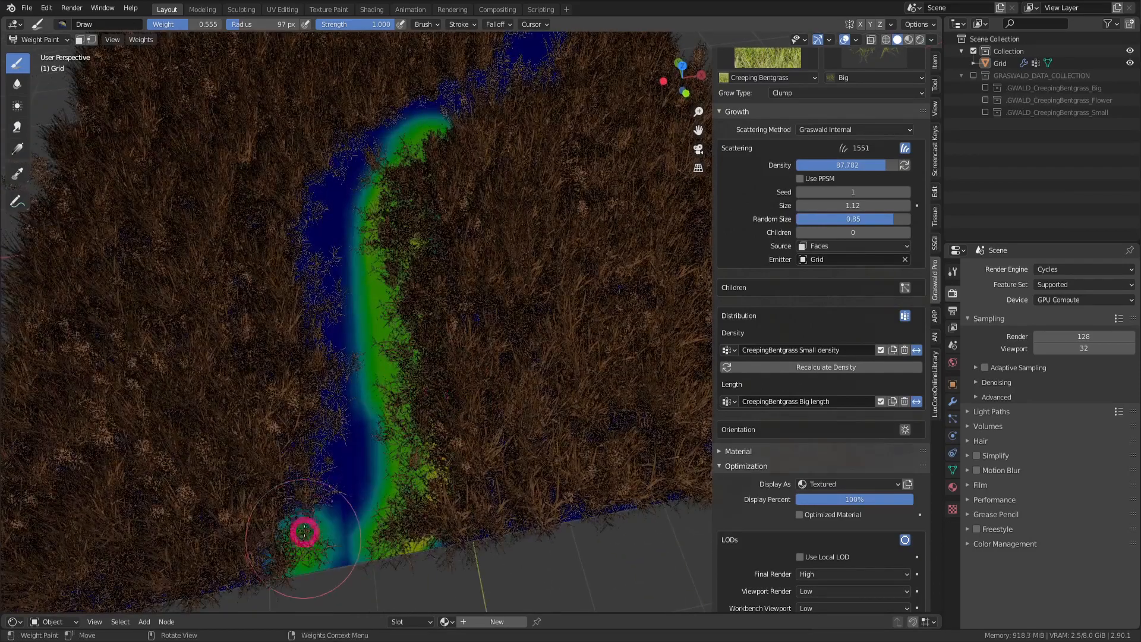
{"action": "mouse_move", "coordinate": [305, 532]}
{"action": "left_mouse_down"}
{"action": "mouse_move", "coordinate": [291, 196]}
{"action": "mouse_move", "coordinate": [311, 145]}
{"action": "mouse_move", "coordinate": [341, 115]}
{"action": "left_mouse_up"}
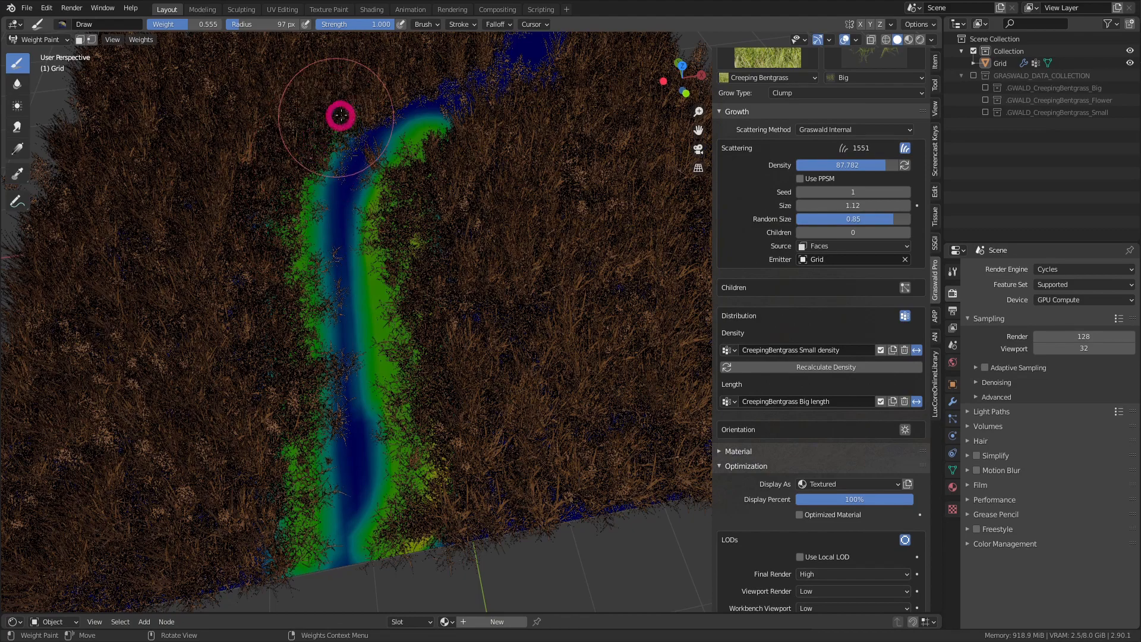
{"action": "mouse_move", "coordinate": [497, 66]}
{"action": "middle_mouse_down"}
{"action": "mouse_move", "coordinate": [510, 198]}
{"action": "mouse_move", "coordinate": [464, 216]}
{"action": "mouse_move", "coordinate": [492, 163]}
{"action": "mouse_move", "coordinate": [505, 172]}
{"action": "middle_mouse_up"}
Select the CreepingBentgrass Flower system and assign it the CreepingBentgrass Big length group.
{"action": "scroll", "coordinate": [789, 510], "scroll_direction": "up", "scroll_amount": 8}
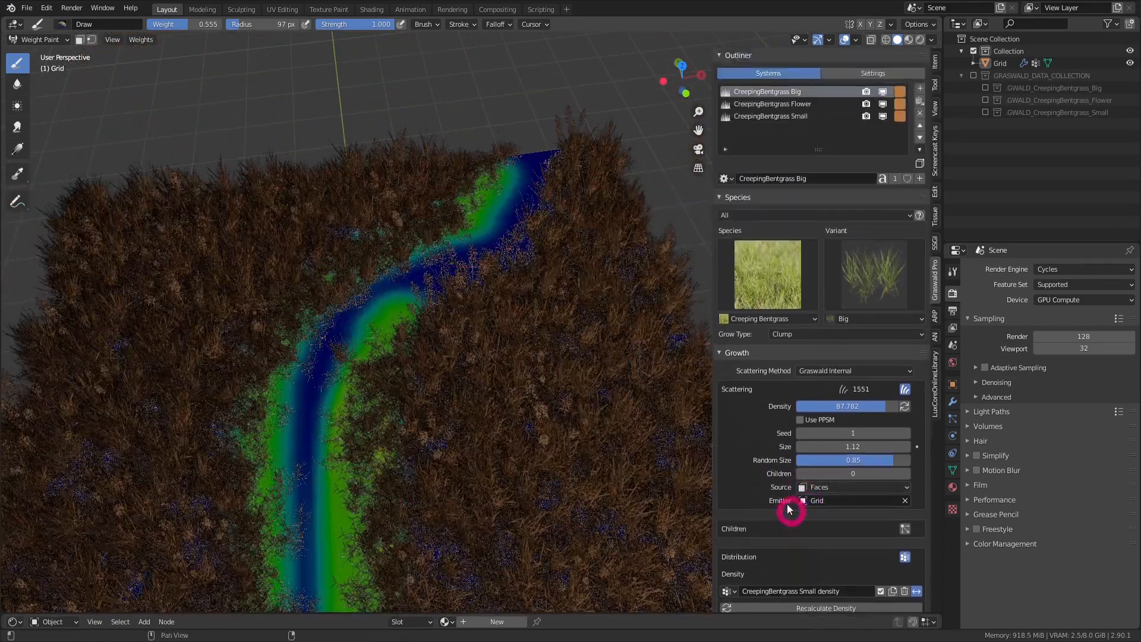
{"action": "left_click", "coordinate": [809, 106]}
{"action": "middle_click_drag", "start_coordinate": [668, 257], "coordinate": [642, 280]}
{"action": "scroll", "coordinate": [779, 565], "scroll_direction": "down", "scroll_amount": 6}
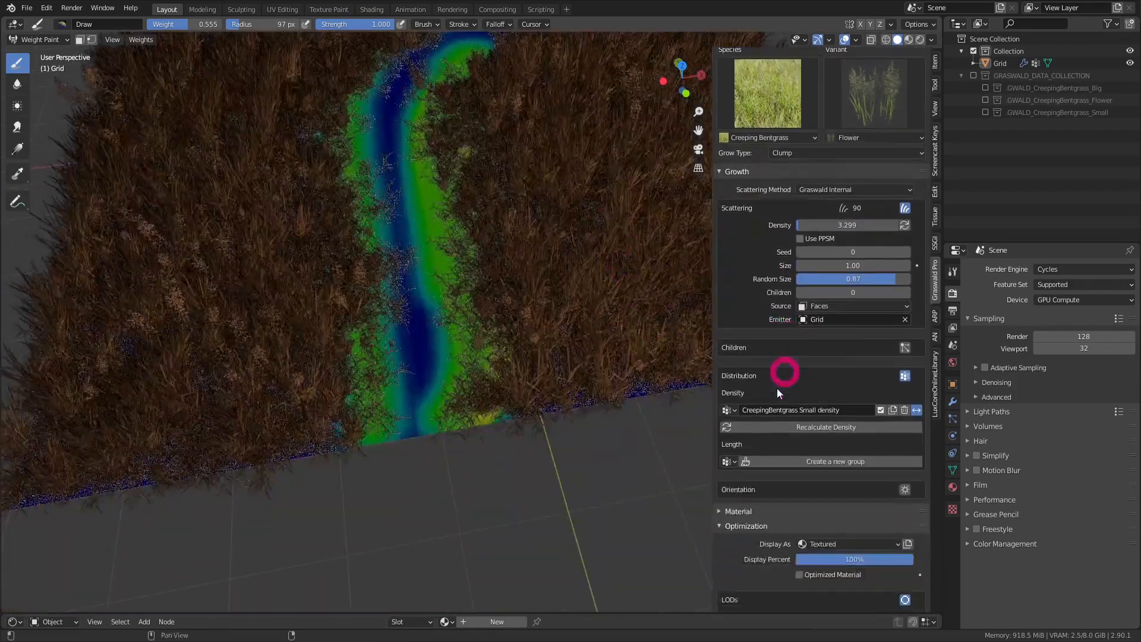
{"action": "left_click", "coordinate": [731, 462]}
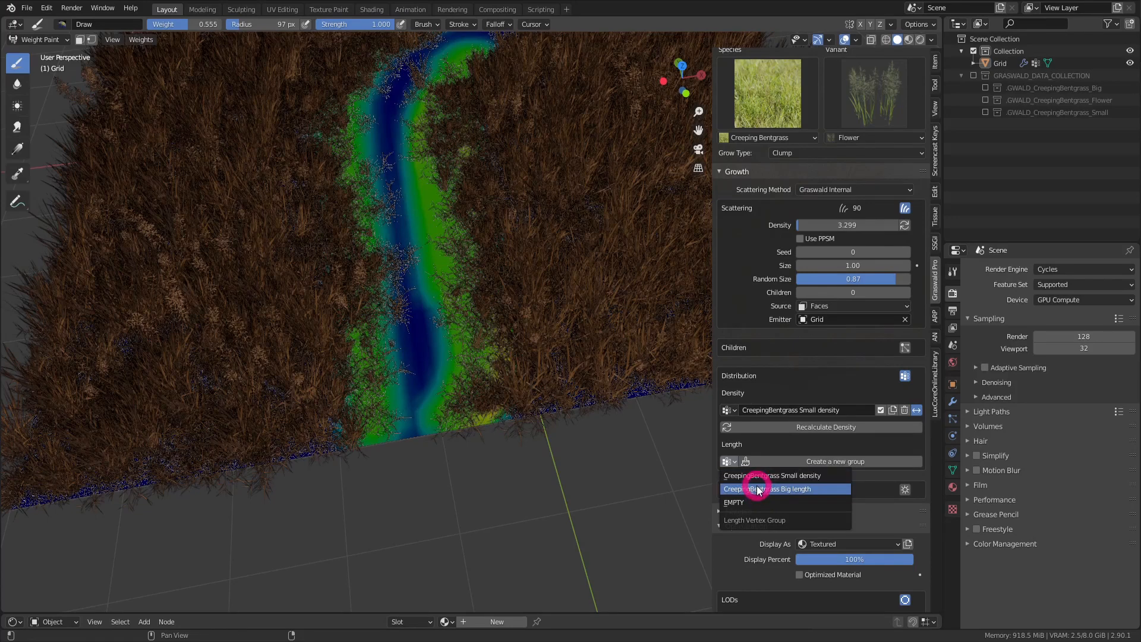
{"action": "left_click", "coordinate": [758, 489]}
Select the CreepingBentgrass Small system, assign it the CreepingBentgrass Big length group and invert that length.
{"action": "middle_click_drag", "start_coordinate": [781, 162], "coordinate": [747, 372]}
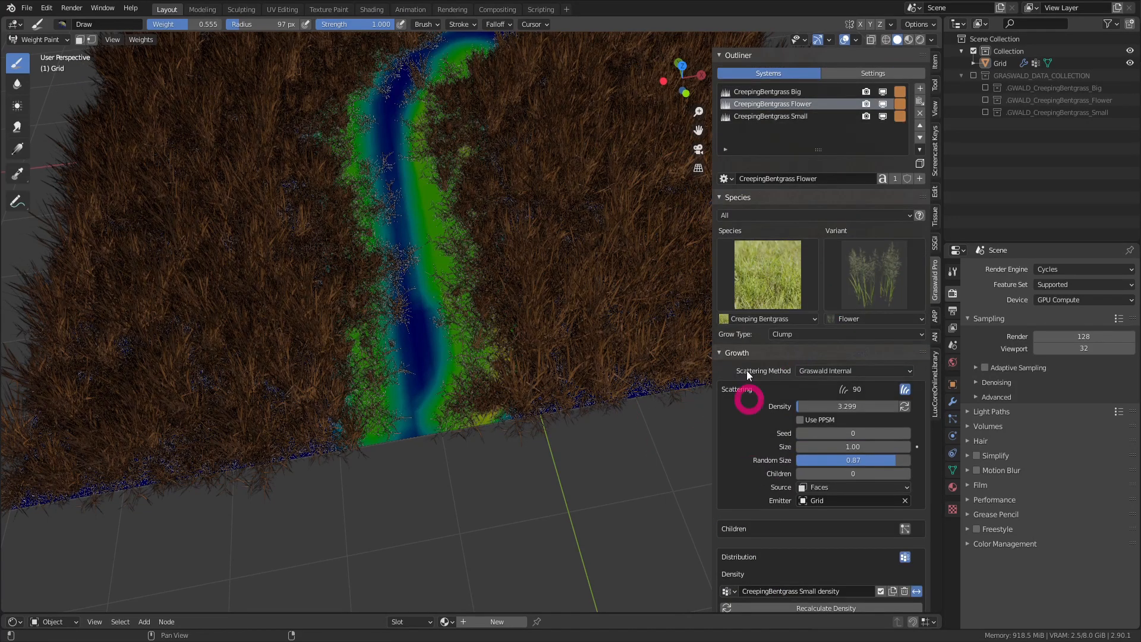
{"action": "left_click", "coordinate": [796, 116]}
{"action": "scroll", "coordinate": [764, 446], "scroll_direction": "down", "scroll_amount": 8}
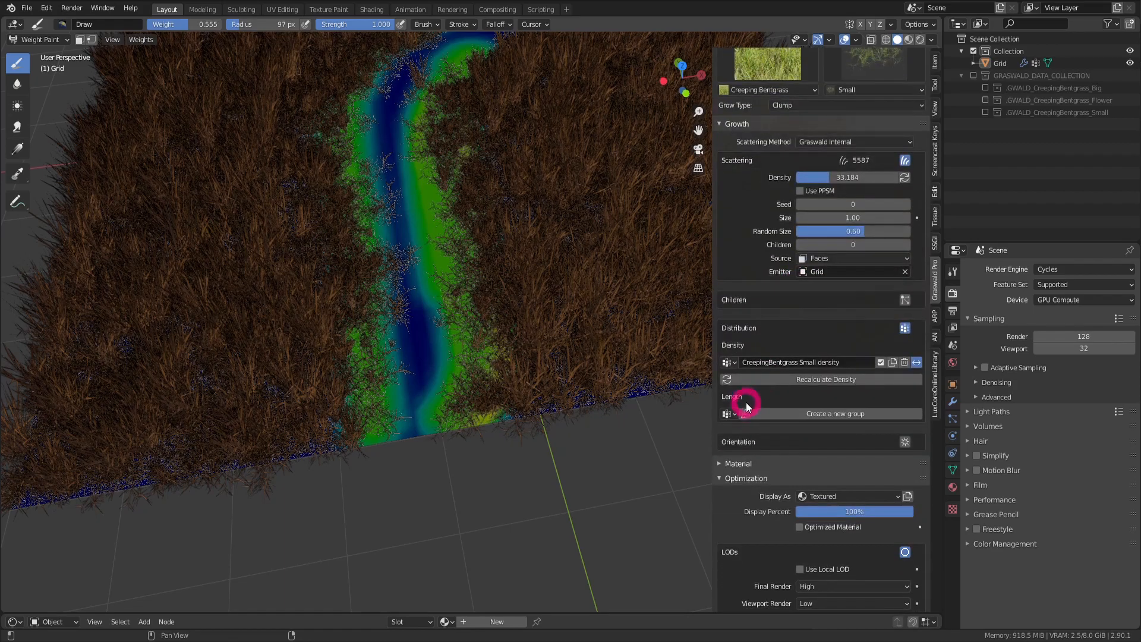
{"action": "left_click", "coordinate": [729, 413]}
{"action": "left_click", "coordinate": [748, 443]}
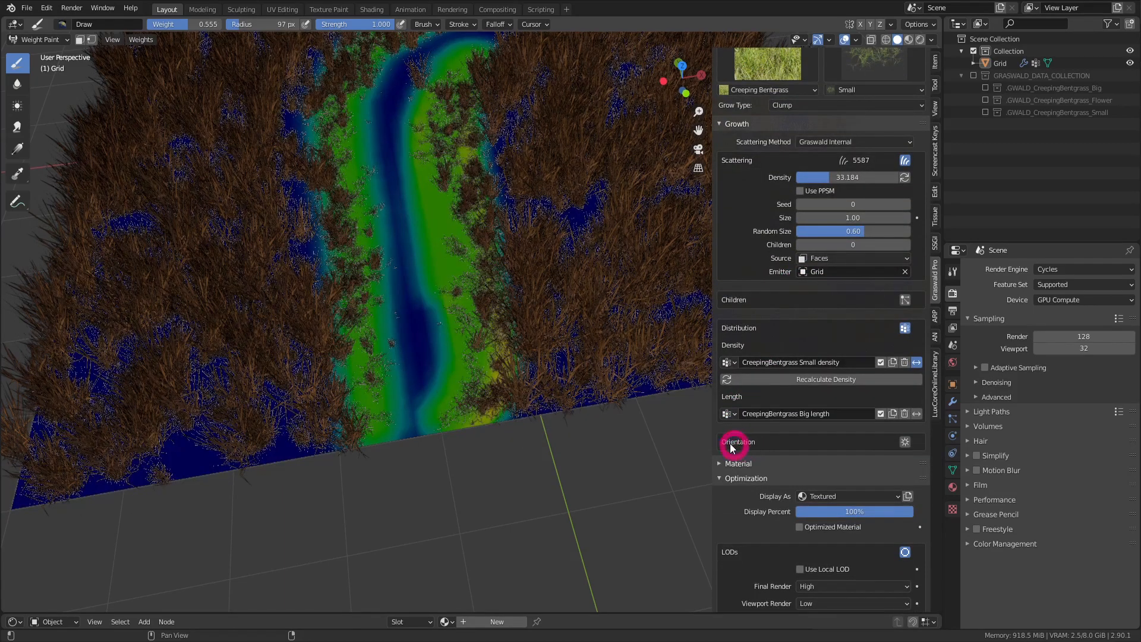
{"action": "left_click", "coordinate": [918, 414]}
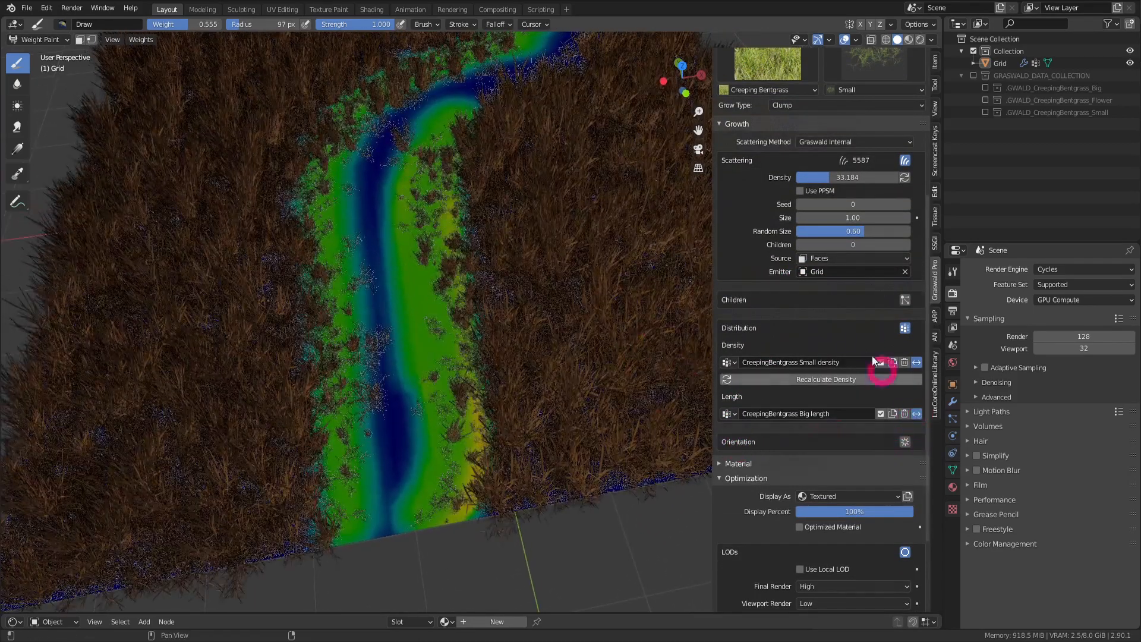
Select the CreepingBentgrass Big system, return to Object Mode and switch to Rendered shading to inspect the path edges.
{"action": "scroll", "coordinate": [831, 395], "scroll_direction": "up", "scroll_amount": 8}
{"action": "left_click", "coordinate": [809, 102]}
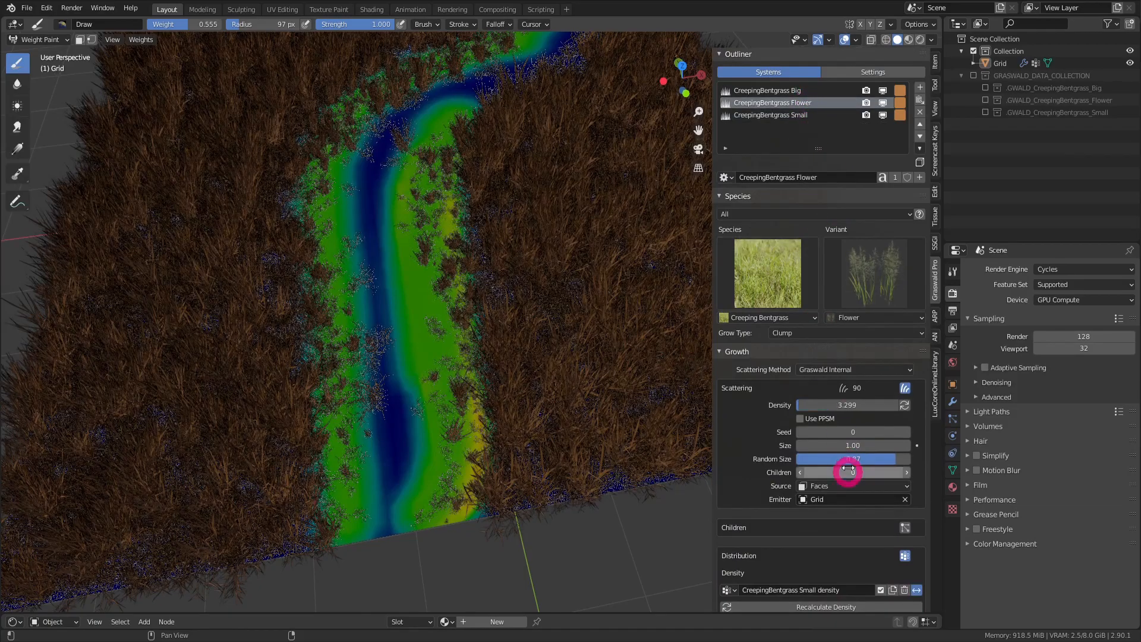
{"action": "left_click", "coordinate": [807, 92]}
{"action": "key", "text": "ctrl+Tab"}
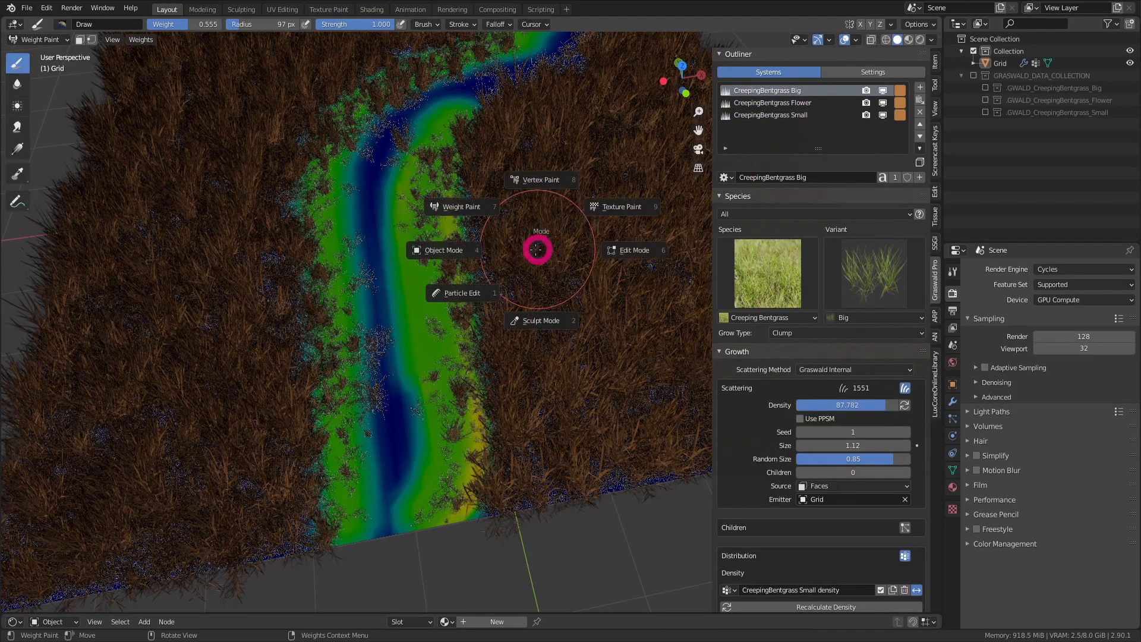
{"action": "left_click", "coordinate": [502, 238]}
{"action": "mouse_move", "coordinate": [514, 265]}
{"action": "middle_mouse_down"}
{"action": "mouse_move", "coordinate": [532, 215]}
{"action": "mouse_move", "coordinate": [525, 265]}
{"action": "mouse_move", "coordinate": [450, 224]}
{"action": "middle_mouse_up"}
{"action": "left_click", "coordinate": [921, 40]}
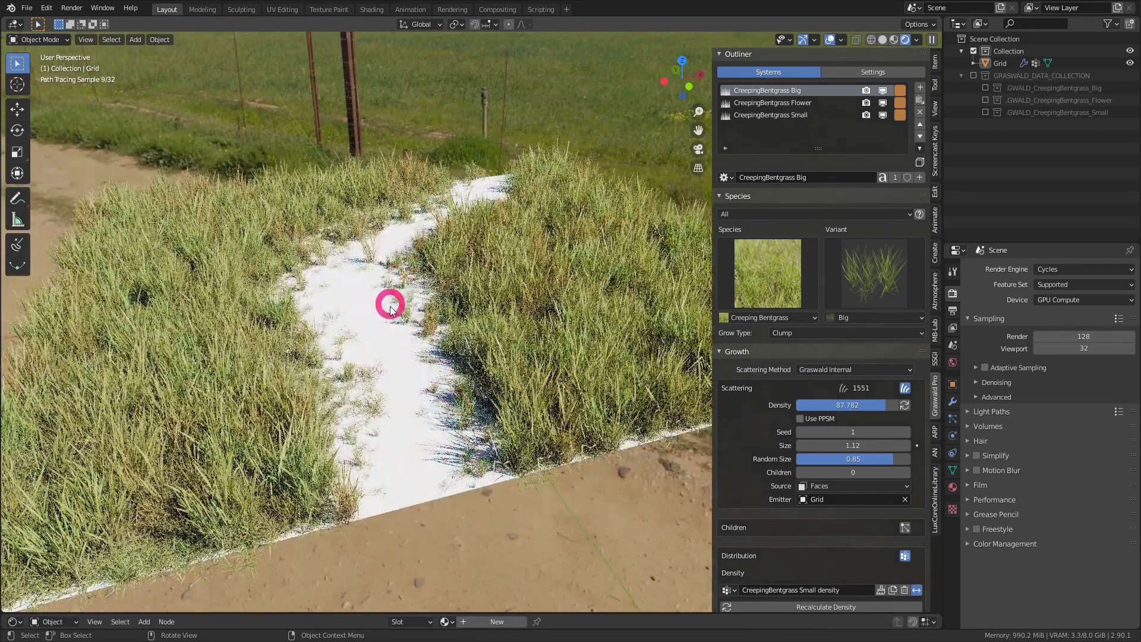
{"action": "mouse_move", "coordinate": [430, 271]}
{"action": "middle_mouse_down"}
{"action": "mouse_move", "coordinate": [492, 267]}
{"action": "mouse_move", "coordinate": [535, 288]}
{"action": "mouse_move", "coordinate": [509, 222]}
{"action": "middle_mouse_up"}
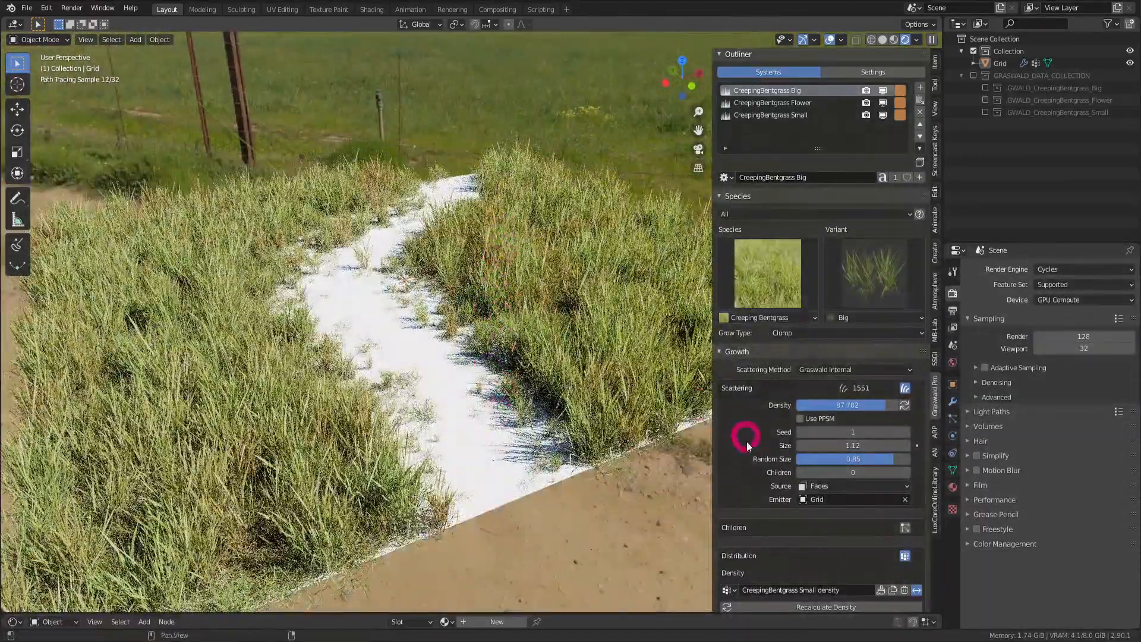
Review the CreepingBentgrass Big system's settings and the library of available species without changing the species.
{"action": "scroll", "coordinate": [786, 321], "scroll_direction": "up", "scroll_amount": 1}
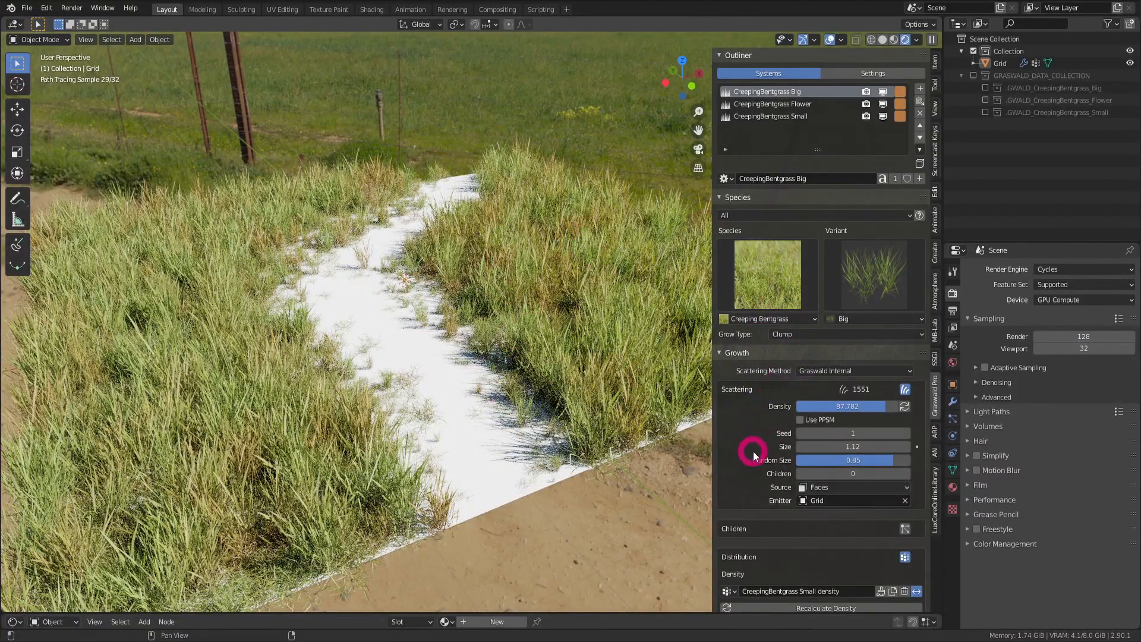
{"action": "scroll", "coordinate": [753, 455], "scroll_direction": "down", "scroll_amount": 3}
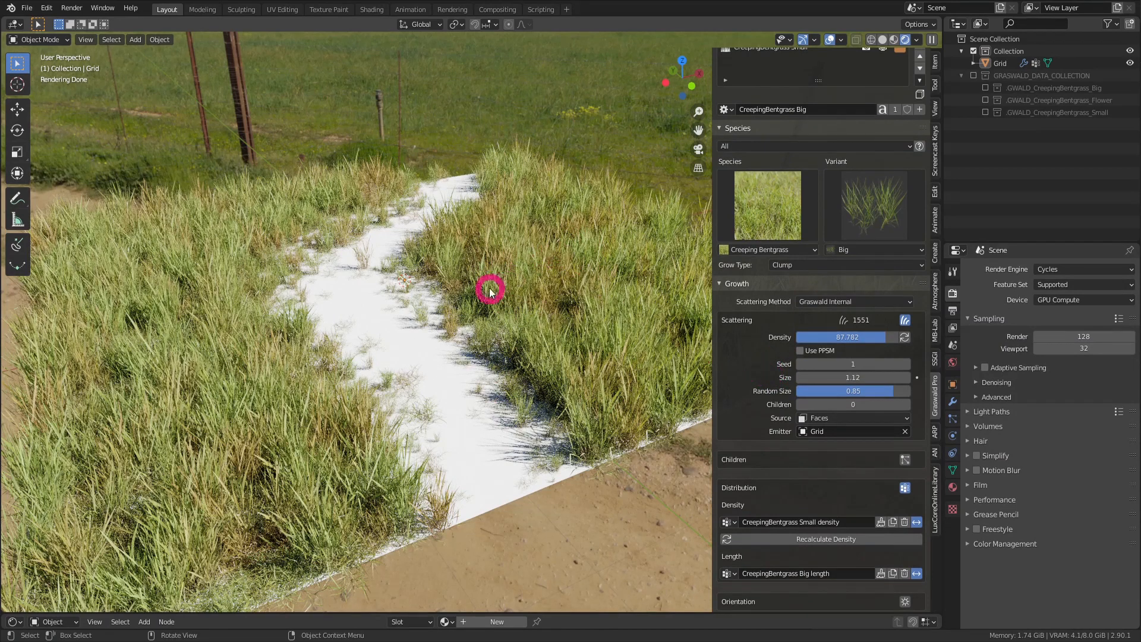
{"action": "scroll", "coordinate": [777, 247], "scroll_direction": "up", "scroll_amount": 2}
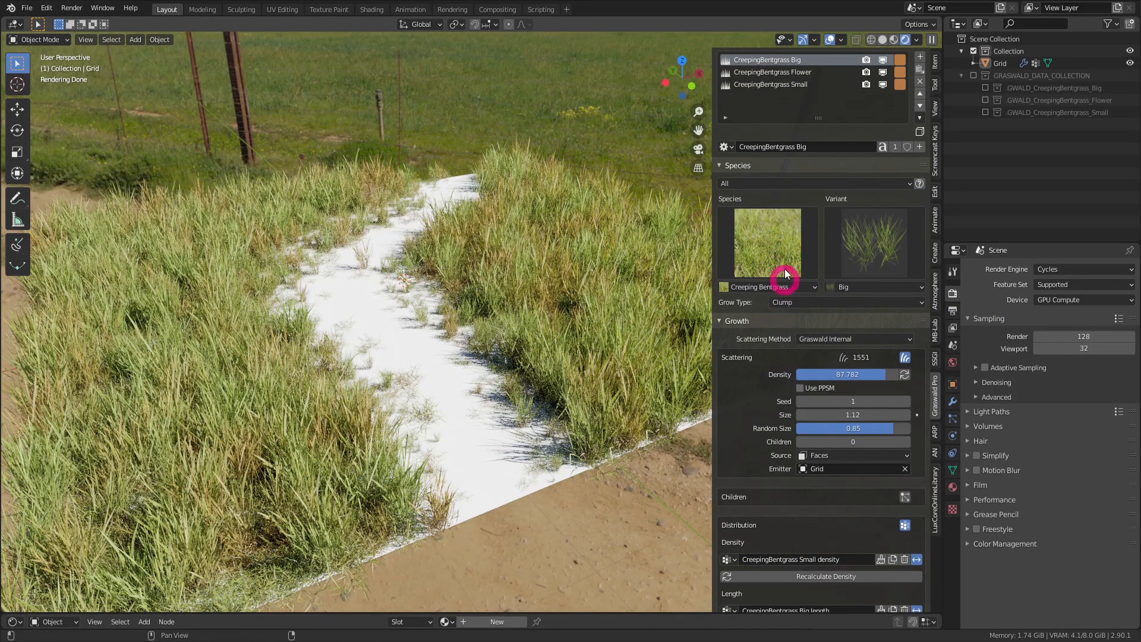
{"action": "left_click", "coordinate": [785, 274]}
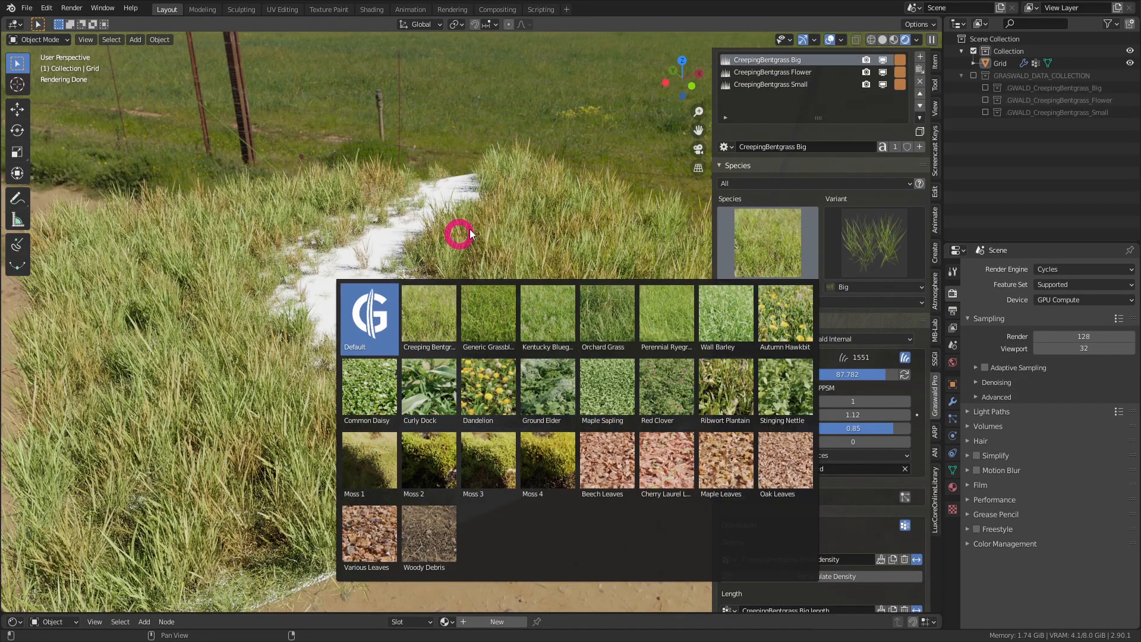
{"action": "mouse_move", "coordinate": [572, 260]}
{"action": "middle_mouse_down"}
{"action": "mouse_move", "coordinate": [608, 249]}
{"action": "mouse_move", "coordinate": [611, 212]}
{"action": "middle_mouse_up"}
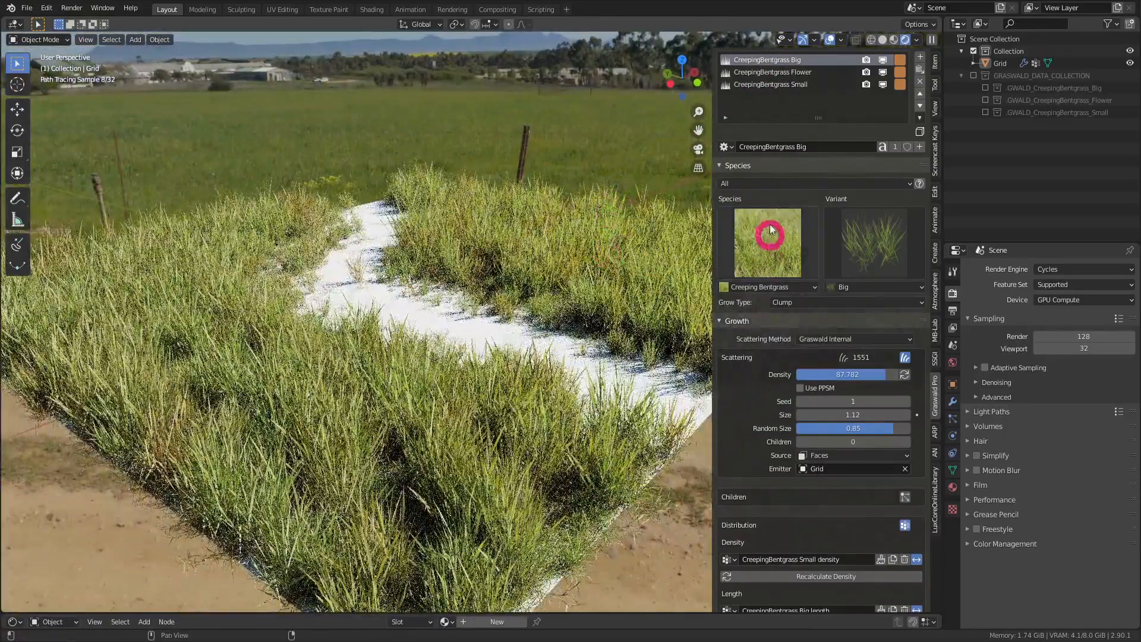
Select the CreepingBentgrass Flower system and invert its length group.
{"action": "left_click", "coordinate": [791, 71]}
{"action": "scroll", "coordinate": [776, 297], "scroll_direction": "down", "scroll_amount": 5}
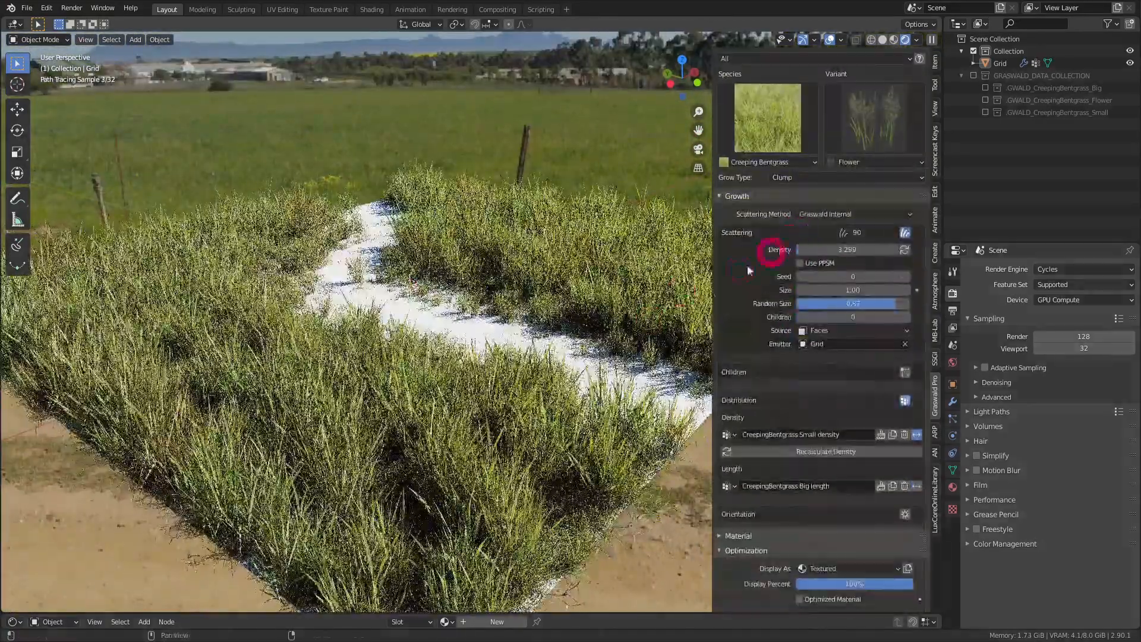
{"action": "middle_click_drag", "start_coordinate": [590, 301], "coordinate": [453, 288]}
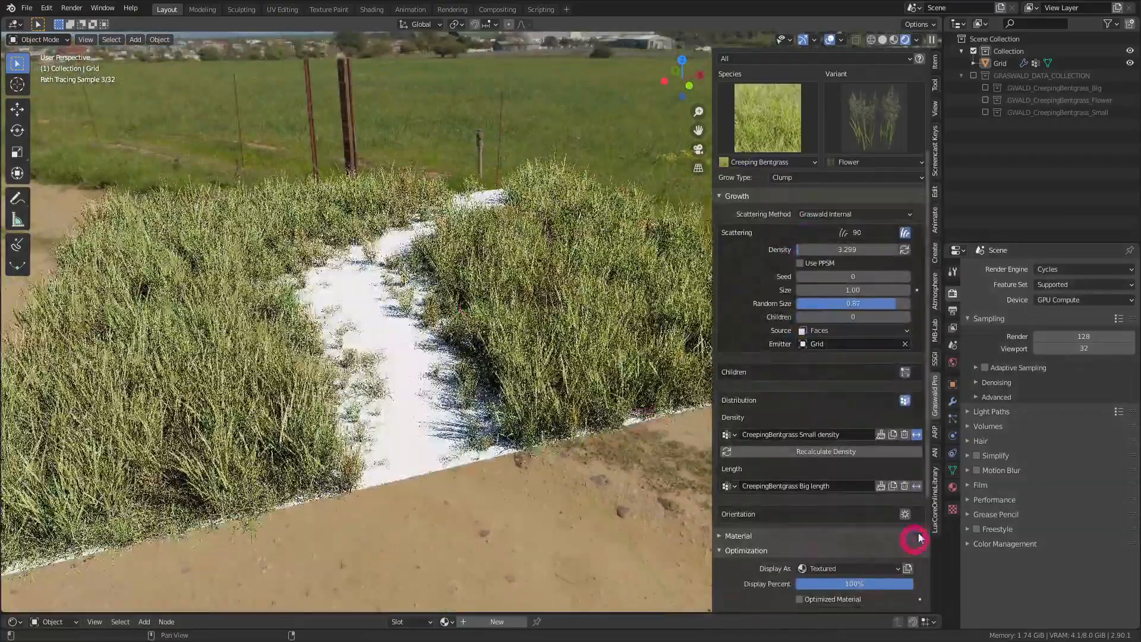
{"action": "left_click", "coordinate": [917, 485]}
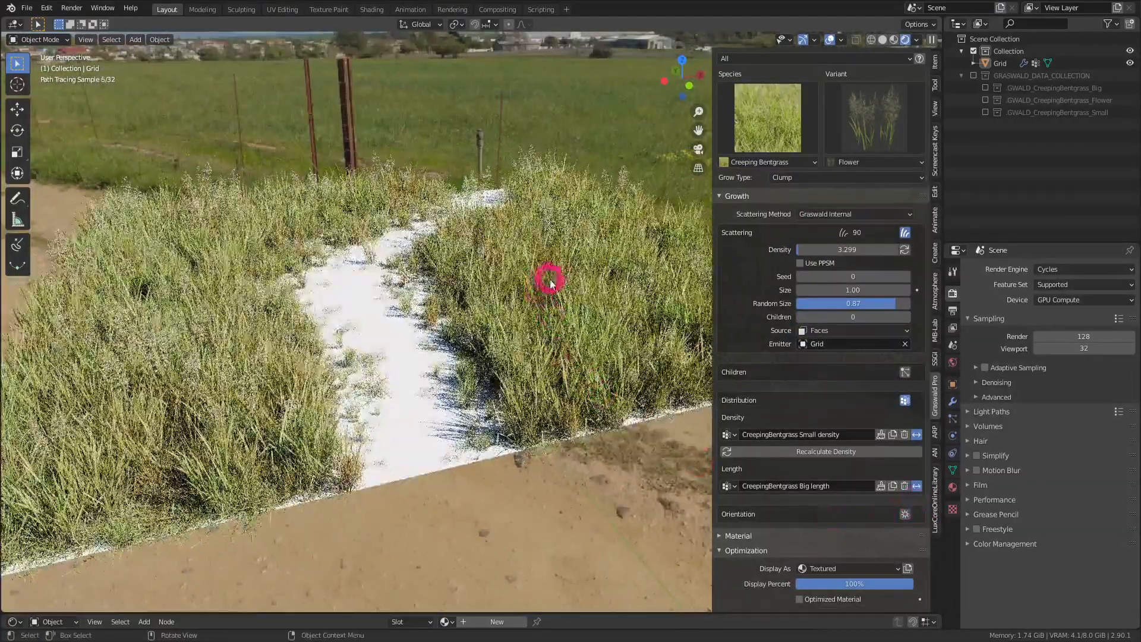
{"action": "mouse_move", "coordinate": [566, 247]}
{"action": "middle_mouse_down"}
{"action": "mouse_move", "coordinate": [601, 244]}
{"action": "mouse_move", "coordinate": [608, 221]}
{"action": "middle_mouse_up"}
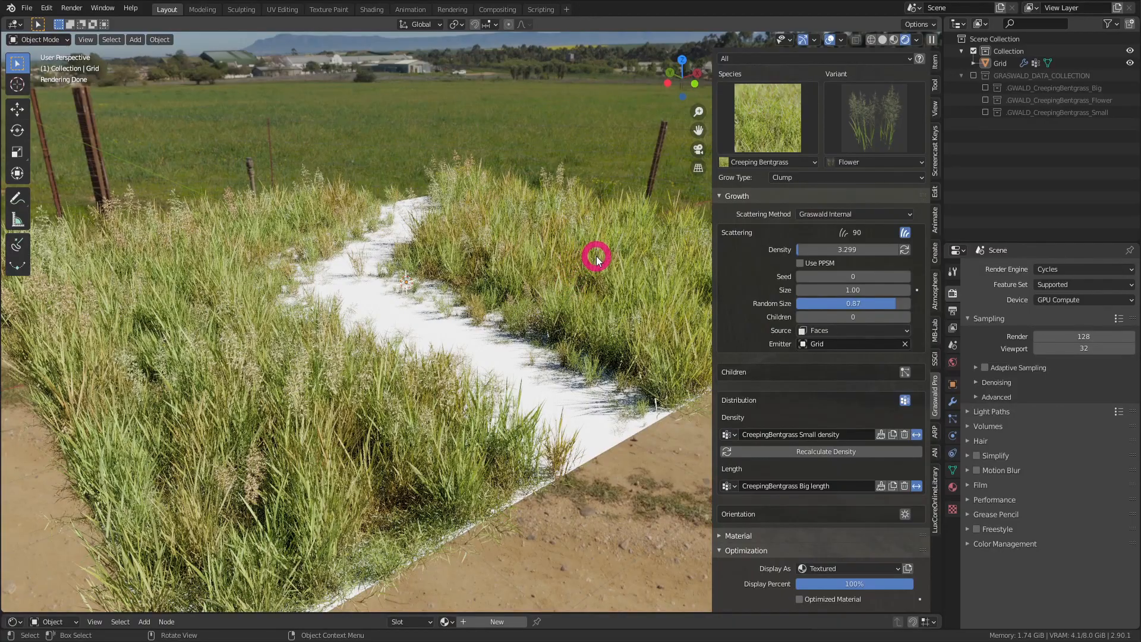
Inspect the rendered grass path and collapse the Flower system's settings sections, including Species, Growth and Optimization.
{"action": "mouse_move", "coordinate": [562, 285]}
{"action": "middle_mouse_down", "text": "shift"}
{"action": "mouse_move", "coordinate": [576, 288]}
{"action": "mouse_move", "coordinate": [566, 280]}
{"action": "mouse_move", "coordinate": [492, 309]}
{"action": "mouse_move", "coordinate": [437, 283]}
{"action": "mouse_move", "coordinate": [535, 287]}
{"action": "mouse_move", "coordinate": [513, 262]}
{"action": "middle_mouse_up", "text": "shift"}
{"action": "scroll", "coordinate": [776, 238], "scroll_direction": "up", "scroll_amount": 6}
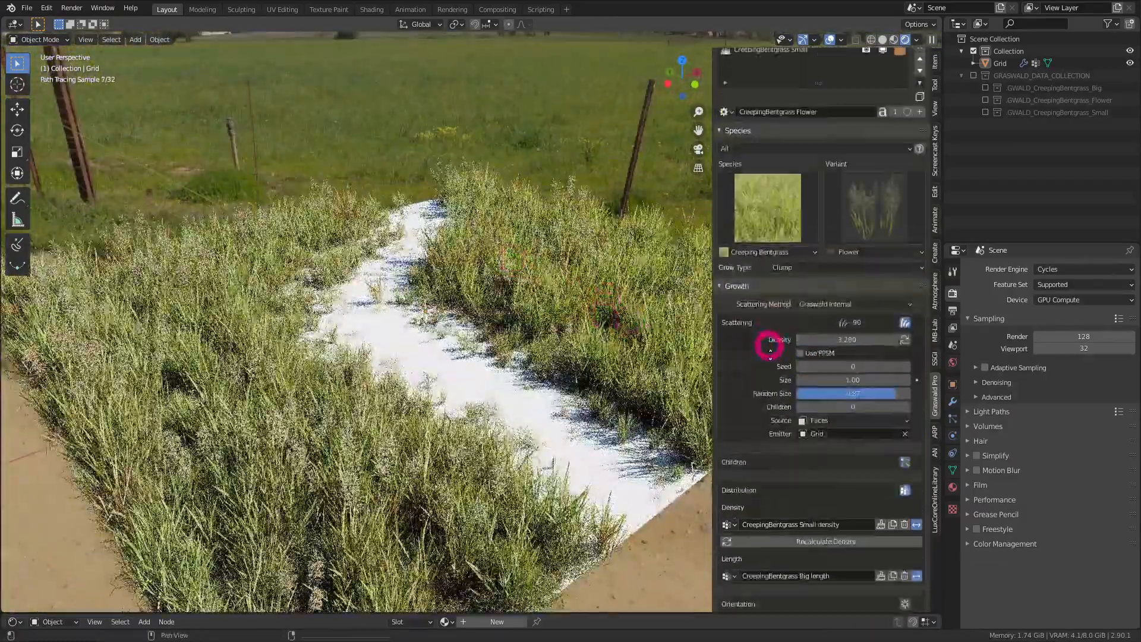
{"action": "left_click", "coordinate": [794, 261]}
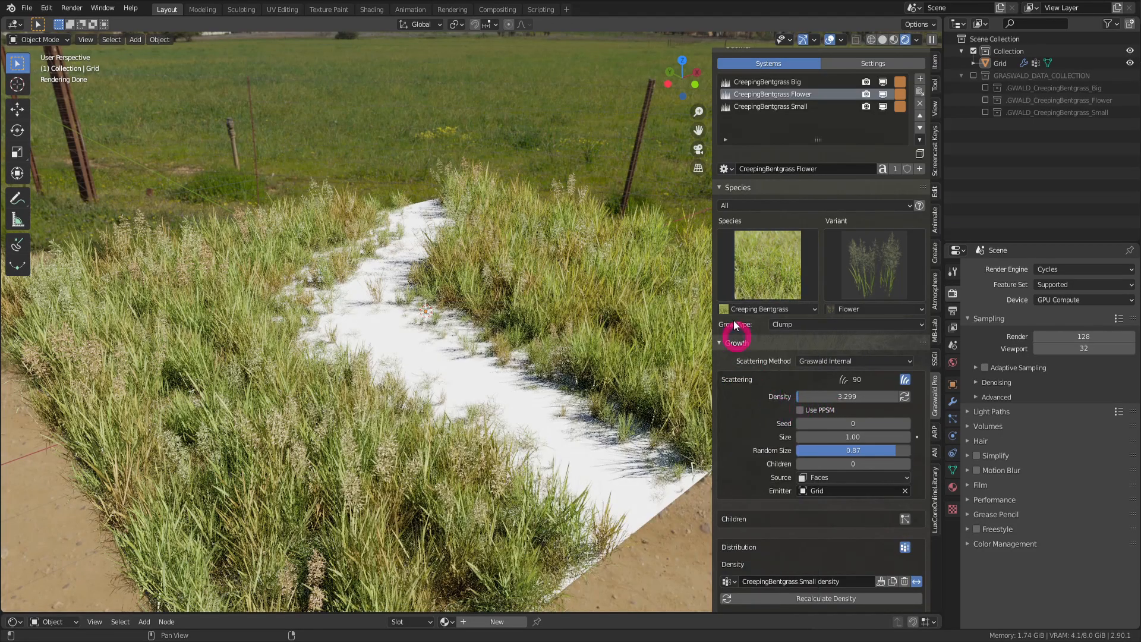
{"action": "middle_click_drag", "start_coordinate": [612, 304], "coordinate": [599, 271], "text": "shift"}
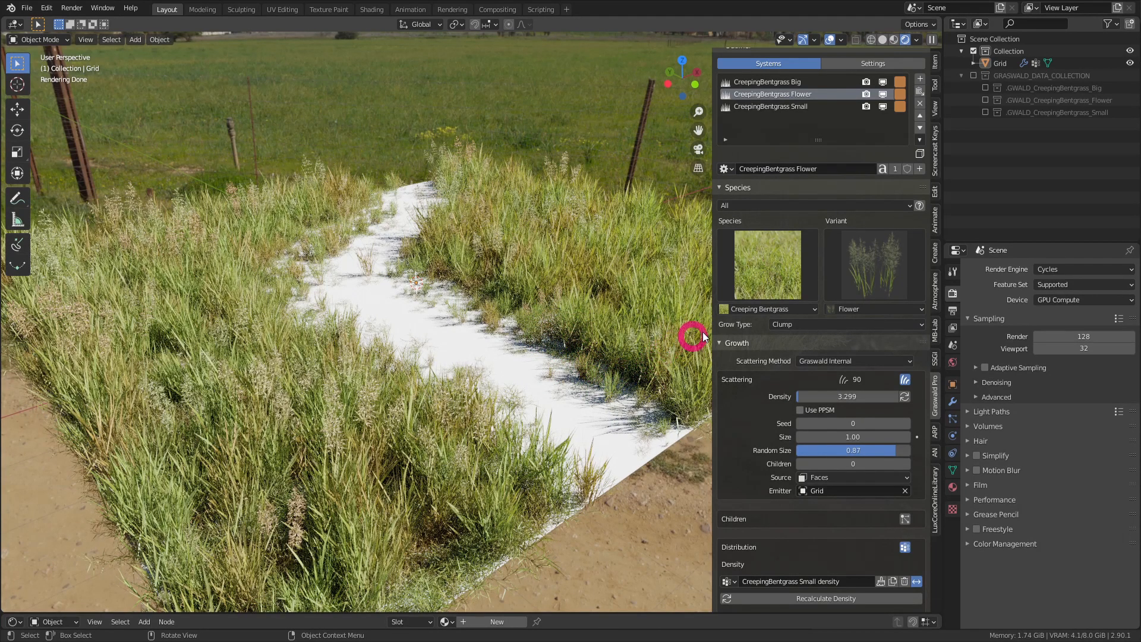
{"action": "left_click", "coordinate": [724, 187]}
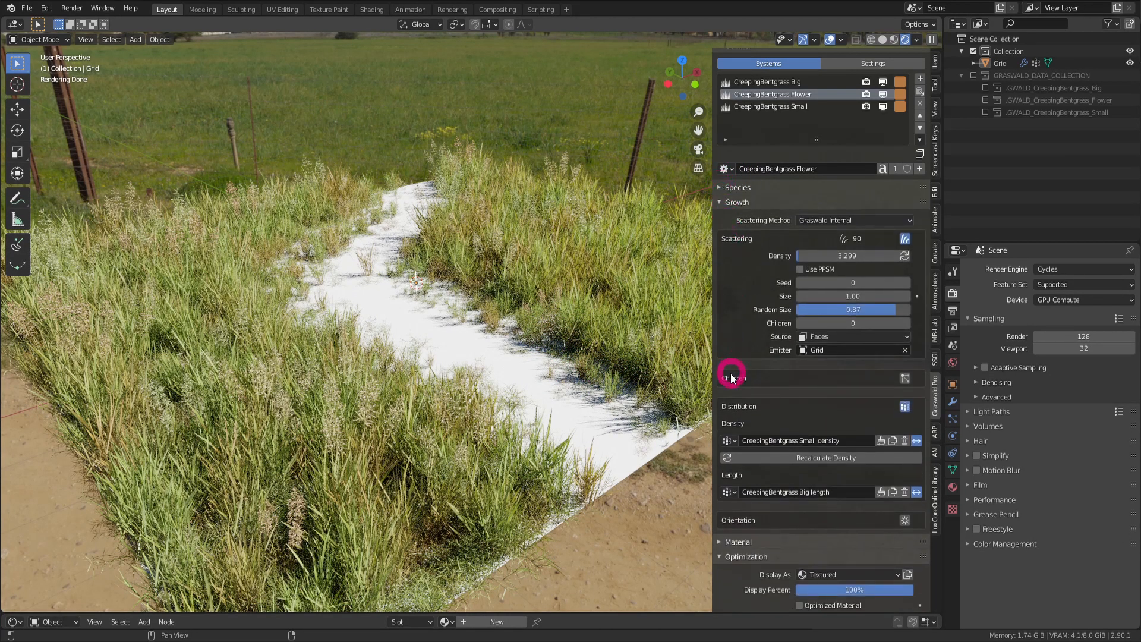
{"action": "left_click", "coordinate": [729, 219]}
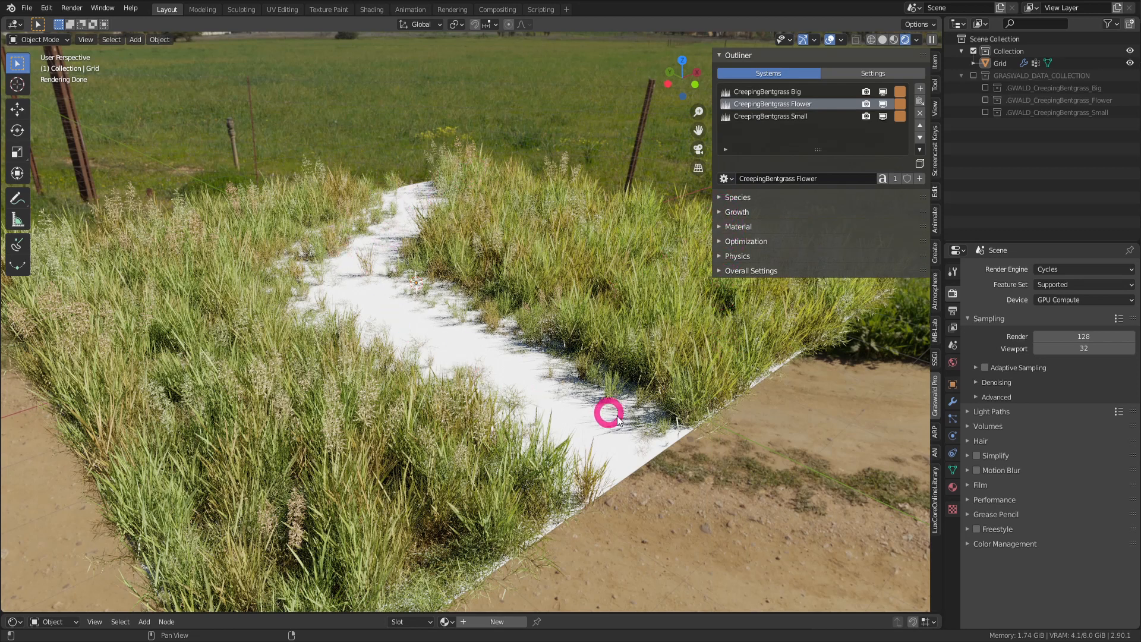